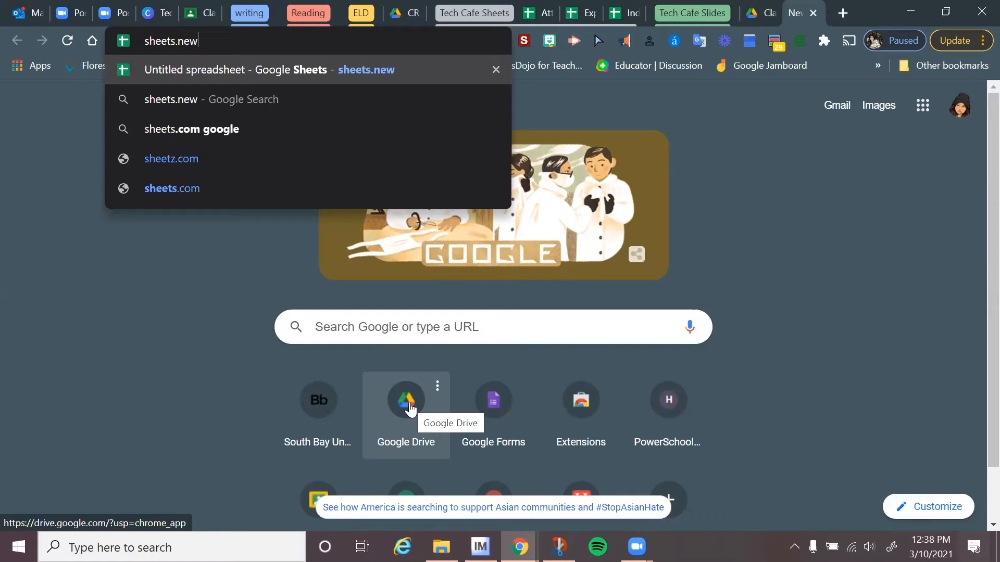
Create a new blank Google Sheets spreadsheet and name it Tech Sheets
{"action": "key", "text": "Return"}
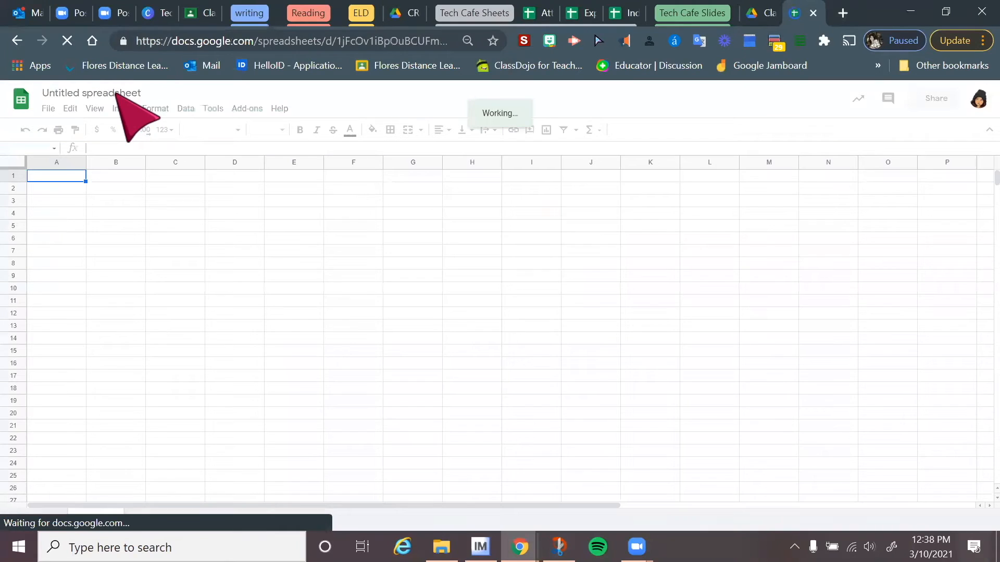
{"action": "left_click", "coordinate": [116, 93]}
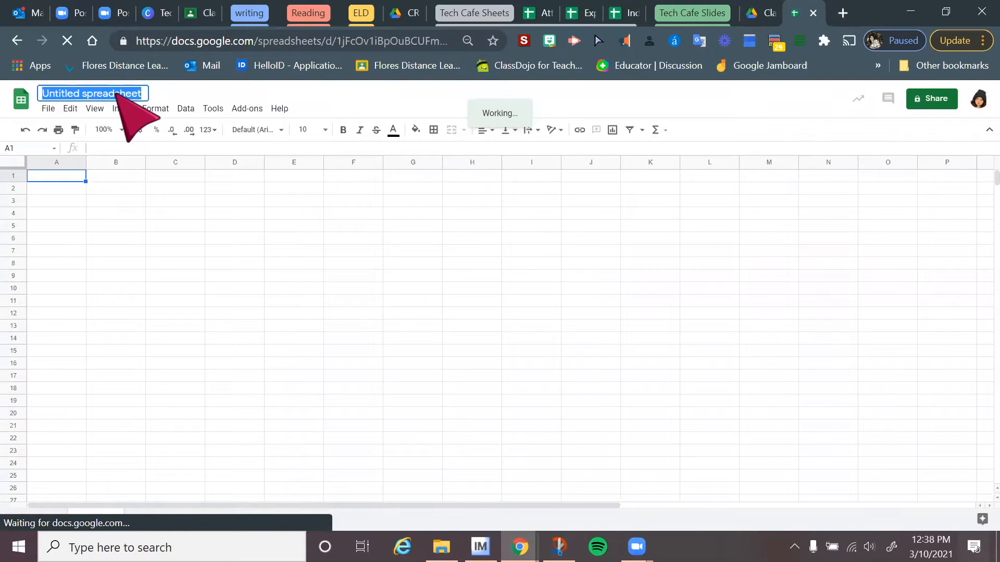
{"action": "double_click", "coordinate": [116, 92]}
{"action": "type", "text": "Tech"}
{"action": "key", "text": "BackSpace"}
{"action": "key", "text": "BackSpace"}
{"action": "key", "text": "BackSpace"}
{"action": "key", "text": "BackSpace"}
{"action": "key", "text": "BackSpace"}
{"action": "key", "text": "BackSpace"}
{"action": "key", "text": "BackSpace"}
{"action": "key", "text": "BackSpace"}
{"action": "key", "text": "BackSpace"}
{"action": "key", "text": "BackSpace"}
{"action": "key", "text": "BackSpace"}
{"action": "key", "text": "BackSpace"}
{"action": "key", "text": "BackSpace"}
{"action": "type", "text": "Tech Sheets"}
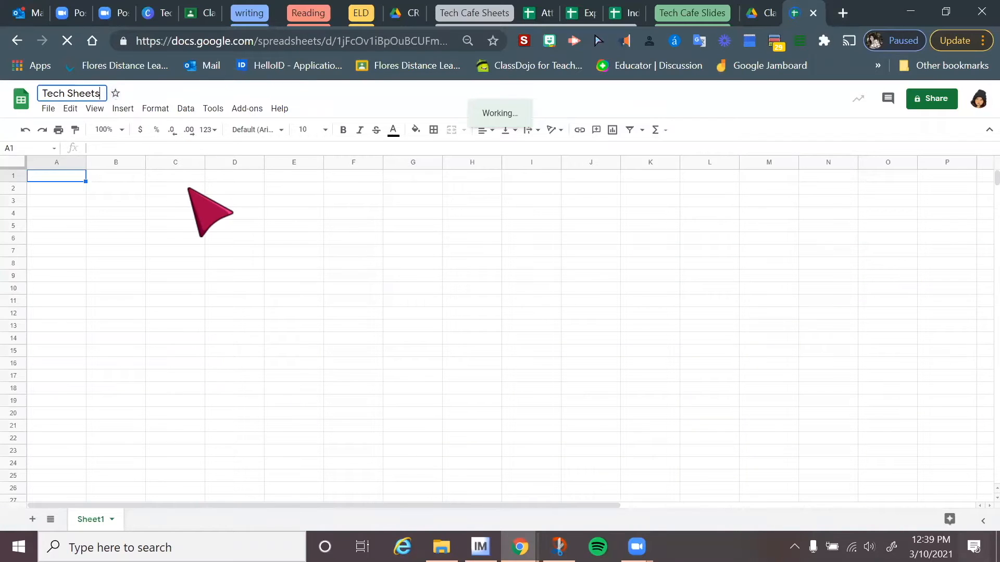
{"action": "left_click", "coordinate": [188, 188]}
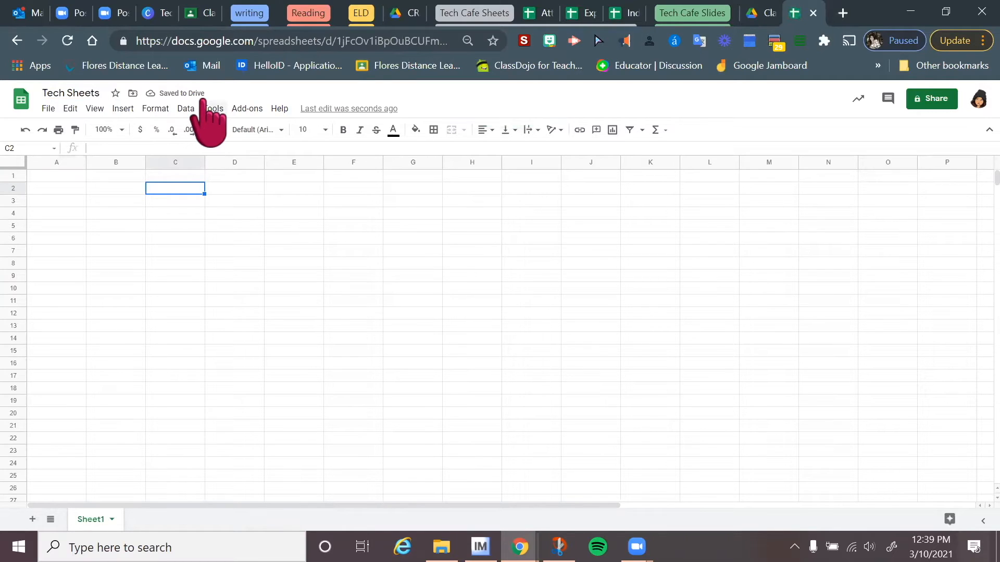
Look through the Drive folders the spreadsheet can be moved to, including the contents of 20/21 DISTANCE LEARNING
{"action": "left_click", "coordinate": [133, 96]}
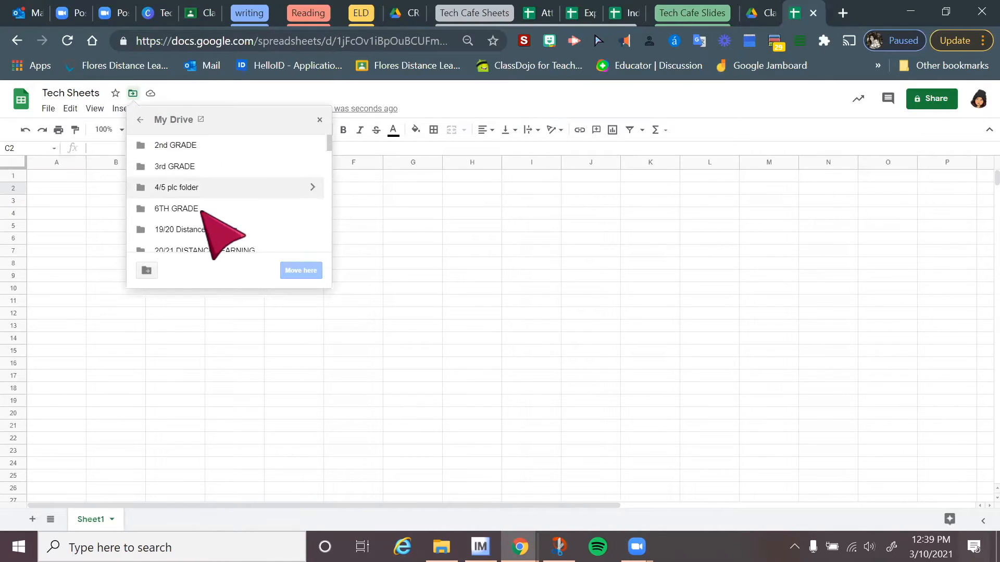
{"action": "scroll", "coordinate": [200, 222], "scroll_direction": "down", "scroll_amount": 1}
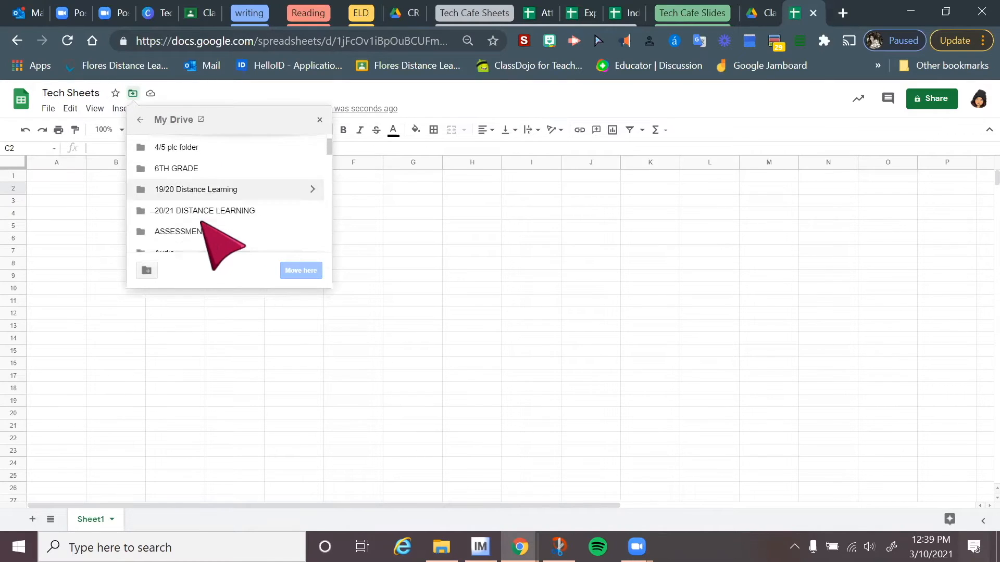
{"action": "left_click", "coordinate": [313, 204]}
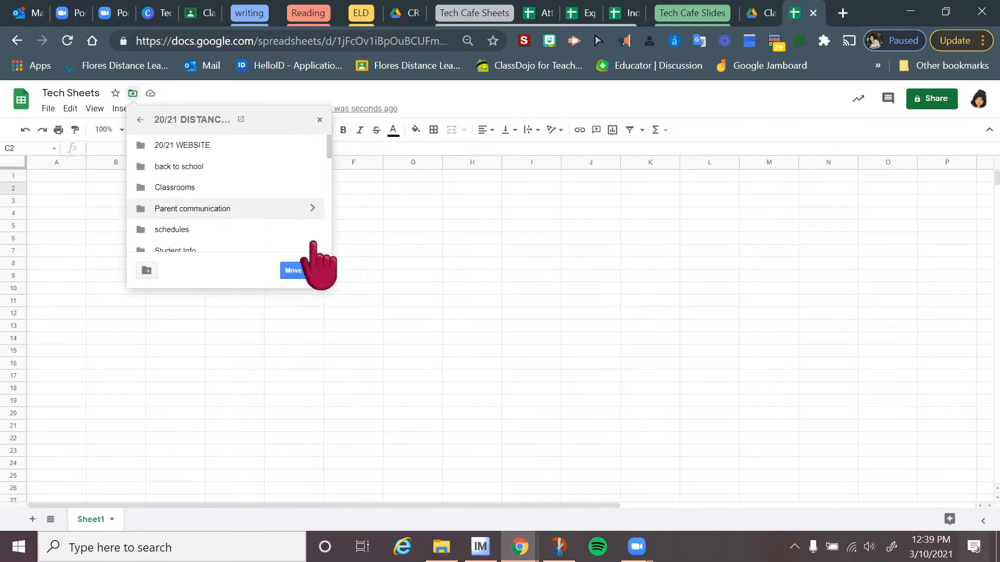
{"action": "left_click", "coordinate": [372, 290]}
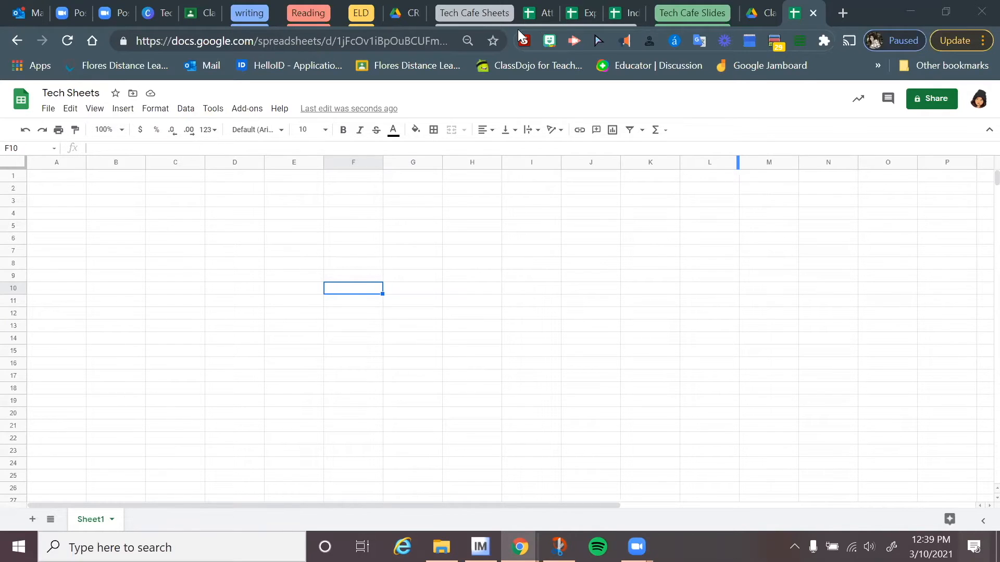
Switch to the Attendance Sheet spreadsheet and examine its ELD, Math, Reading and Writing sheets
{"action": "left_click", "coordinate": [537, 12]}
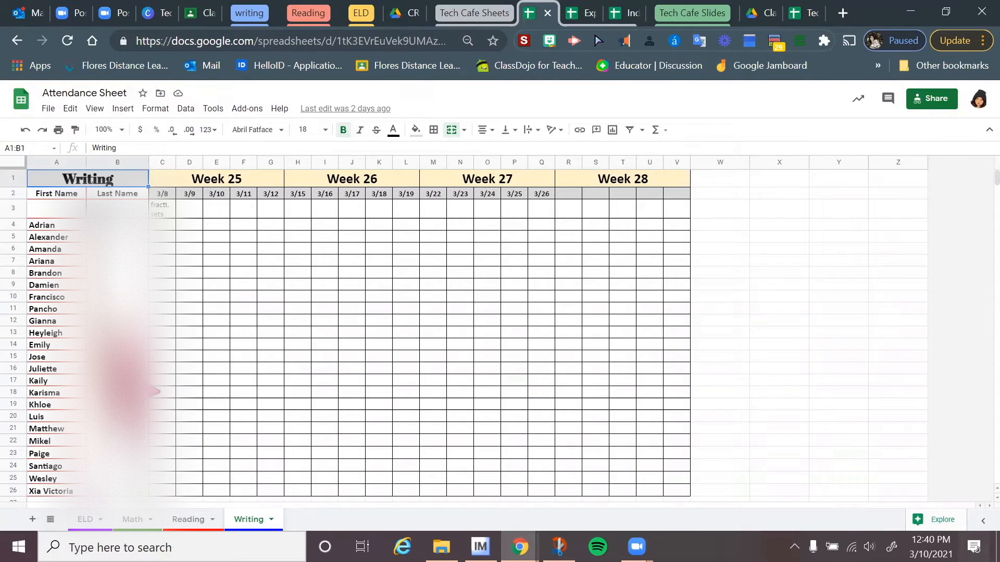
{"action": "left_click", "coordinate": [85, 519]}
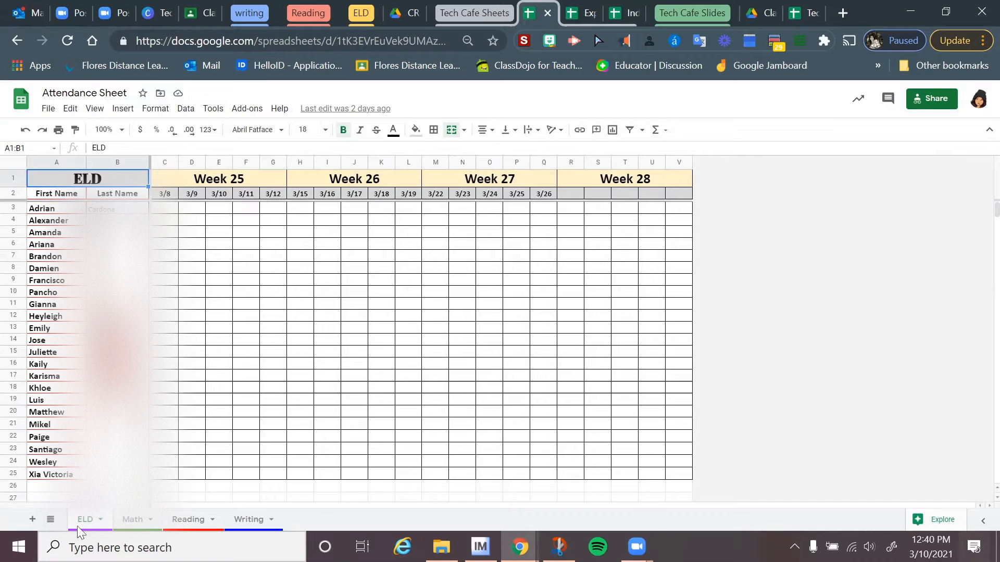
{"action": "left_click", "coordinate": [132, 520]}
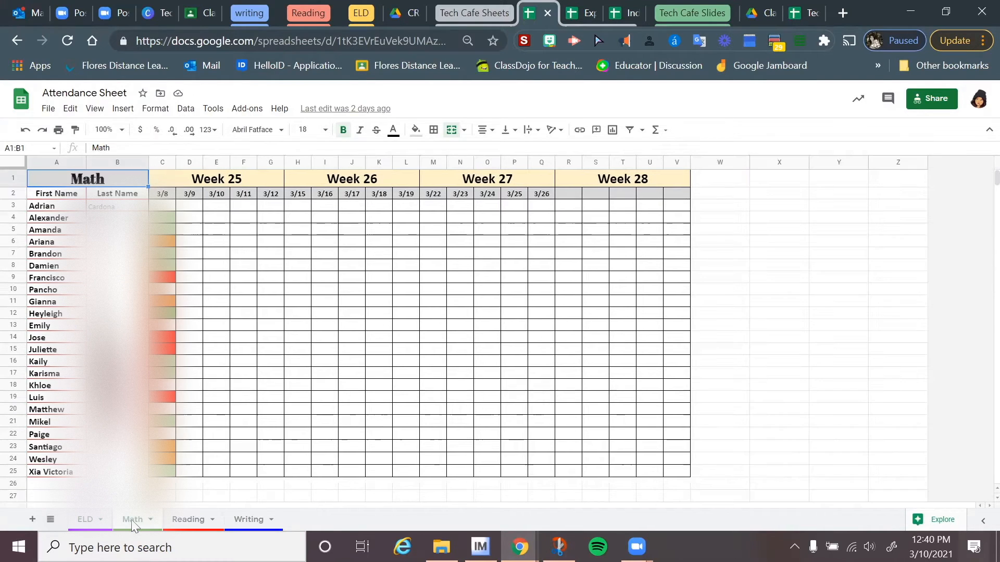
{"action": "left_click", "coordinate": [191, 522]}
{"action": "left_click", "coordinate": [254, 521]}
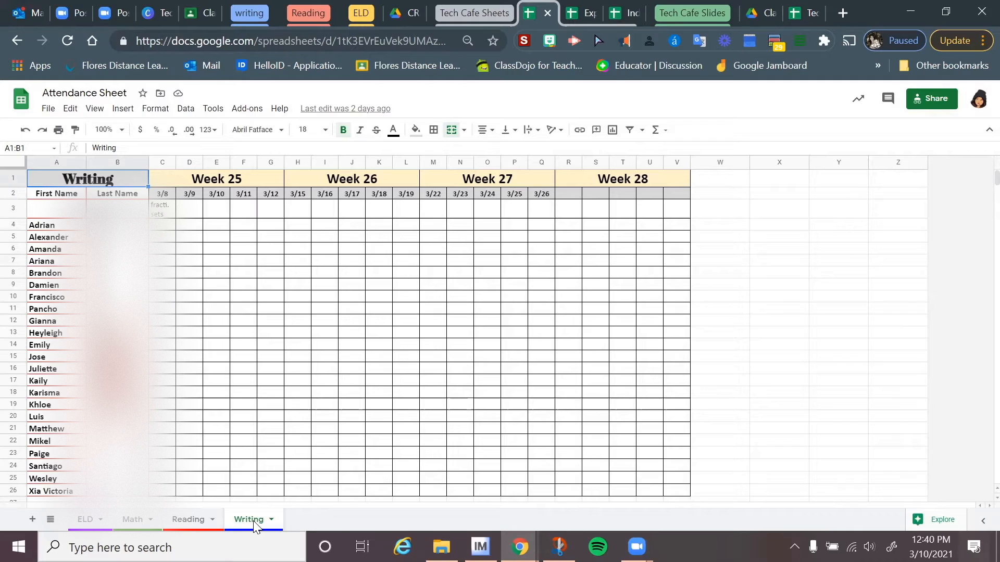
Return to the Tech Sheets spreadsheet and enter the heading Math in cell A1
{"action": "left_click", "coordinate": [810, 14]}
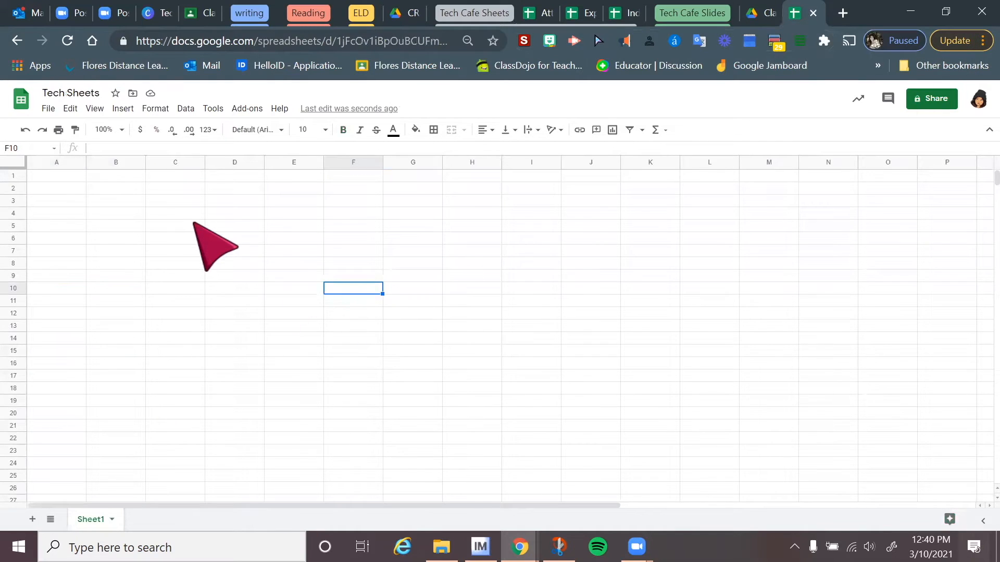
{"action": "left_click", "coordinate": [61, 179]}
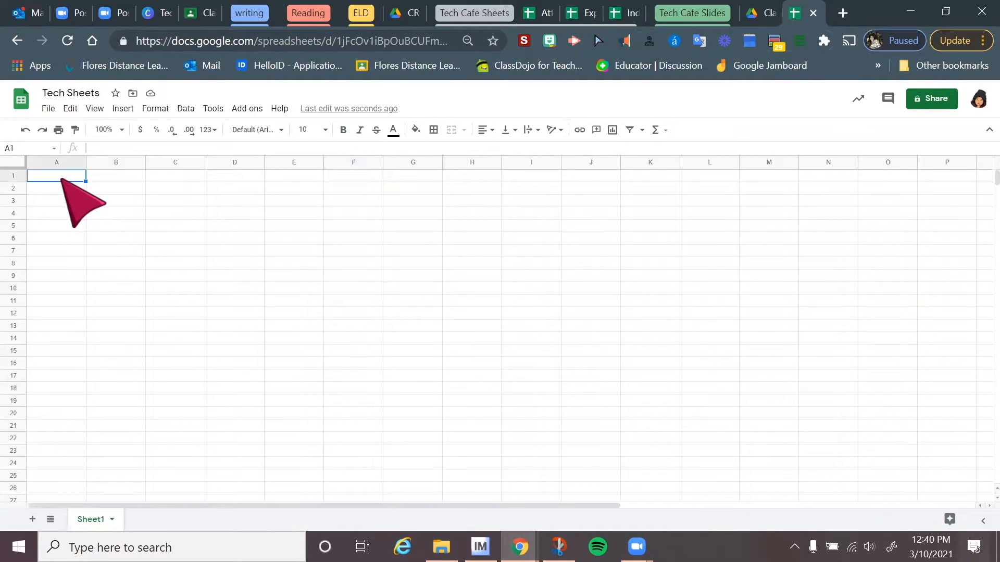
{"action": "type", "text": "Page"}
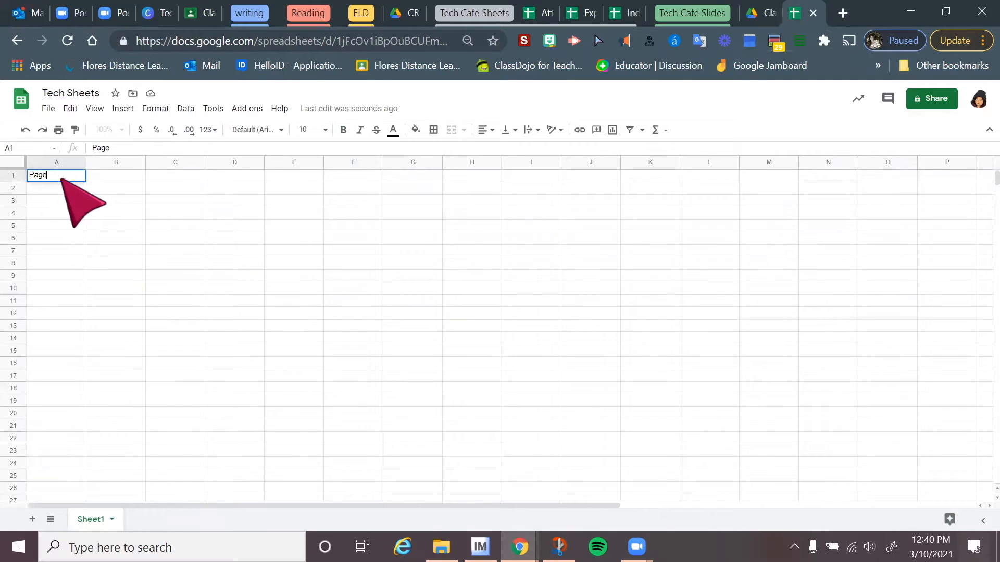
{"action": "type", "text": " 1"}
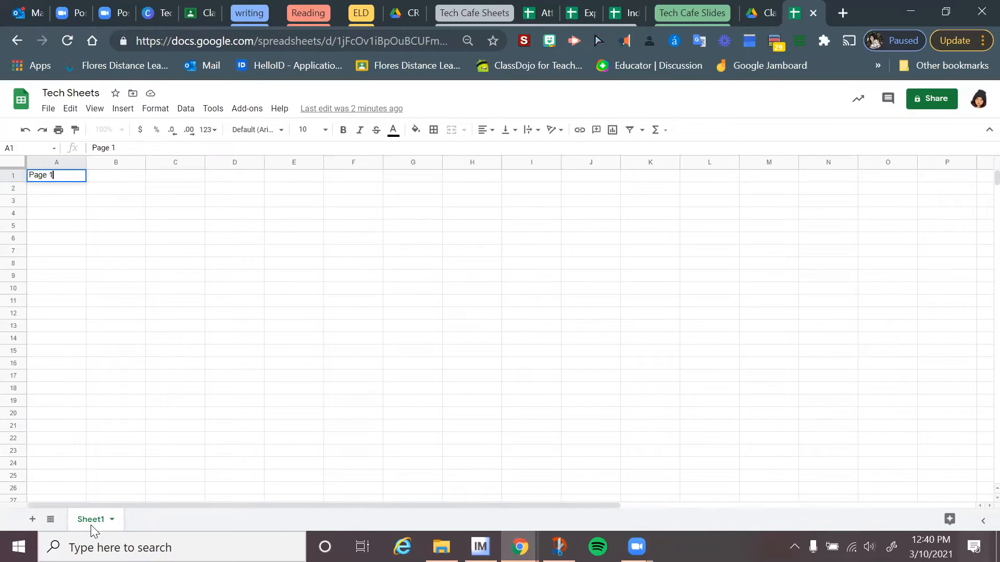
{"action": "key", "text": "ctrl+a"}
{"action": "type", "text": "Math"}
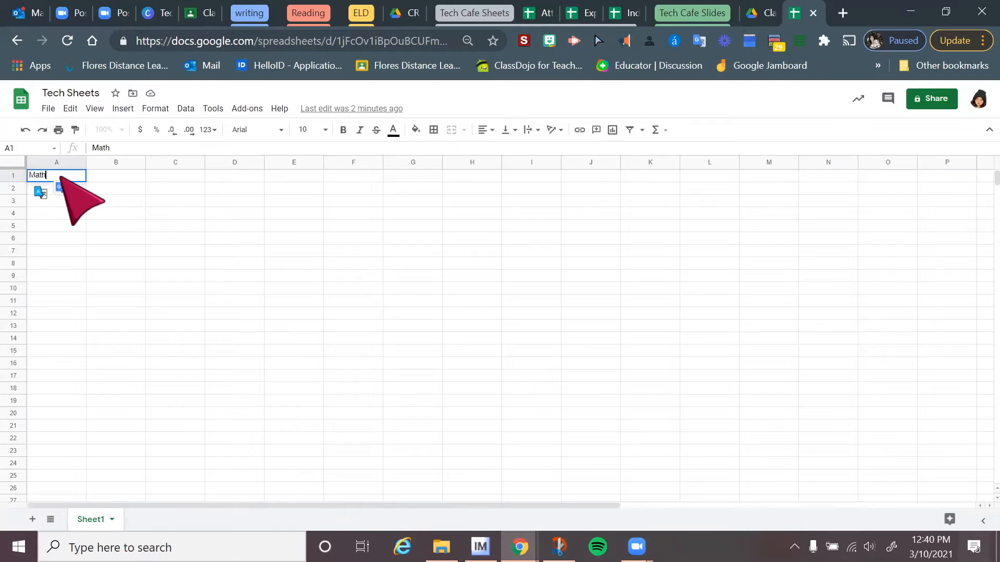
Rename Sheet1 as Math and set its tab color to red
{"action": "left_click", "coordinate": [111, 520]}
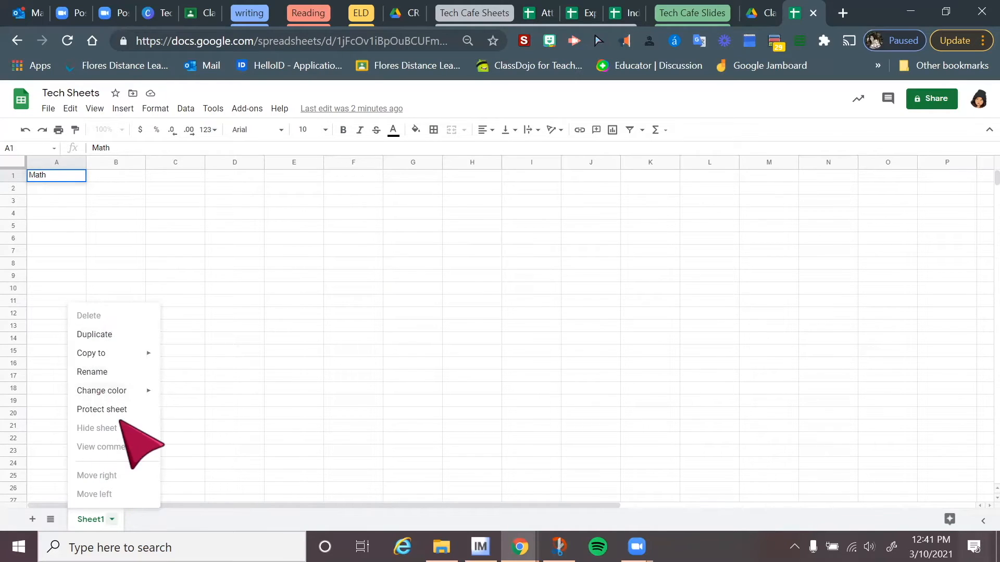
{"action": "left_click", "coordinate": [101, 373]}
{"action": "type", "text": "Math"}
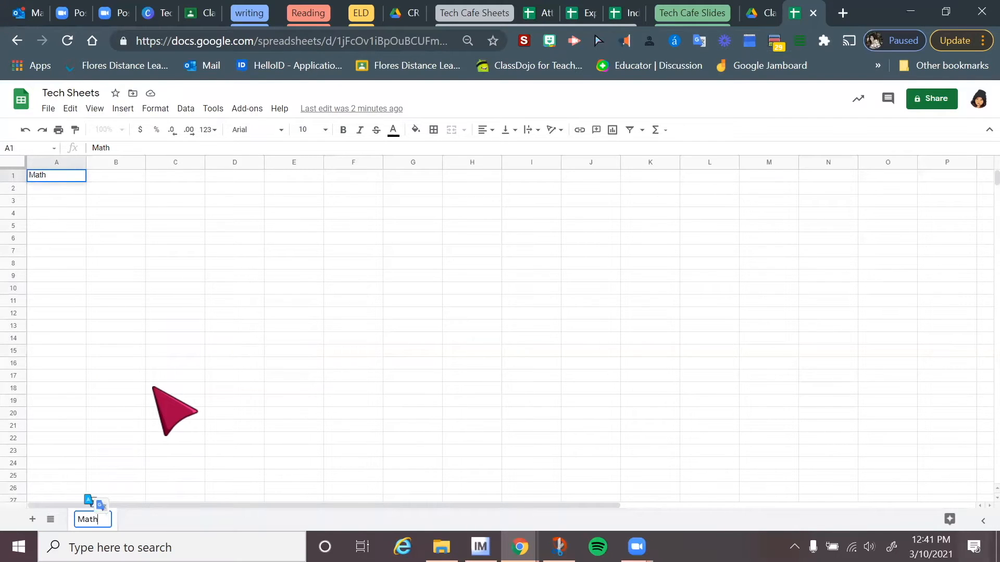
{"action": "left_click", "coordinate": [216, 417]}
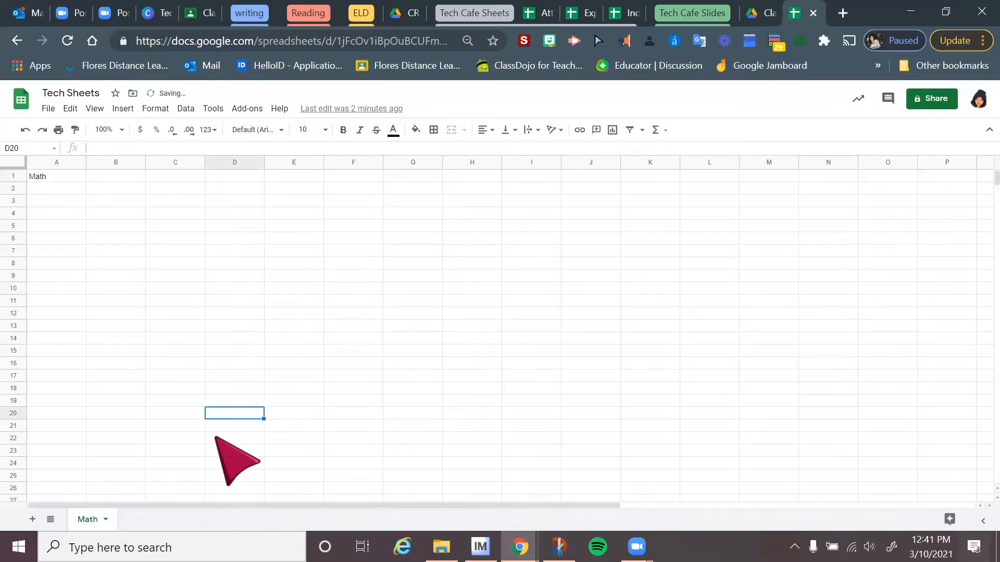
{"action": "left_click", "coordinate": [106, 519]}
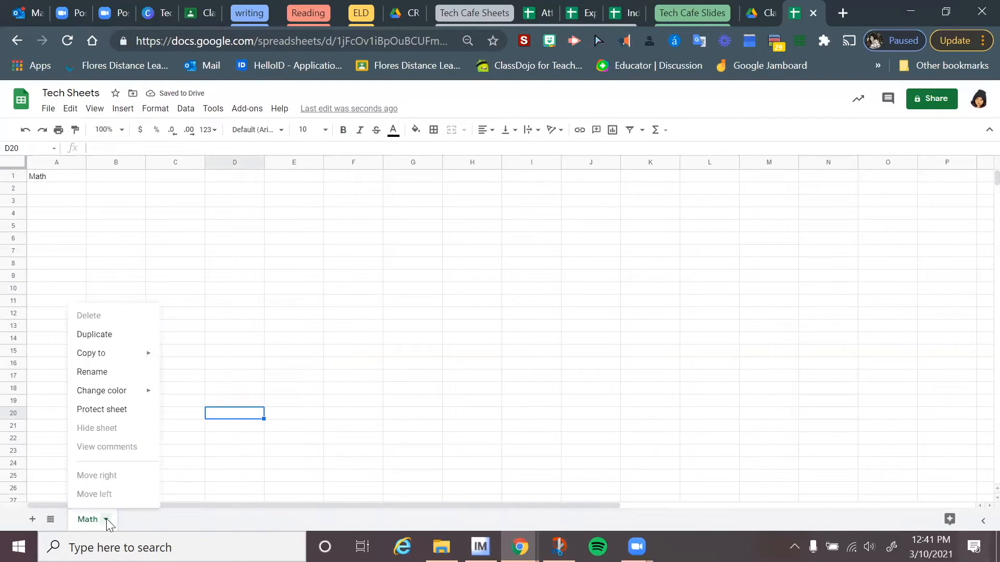
{"action": "mouse_move", "coordinate": [130, 394]}
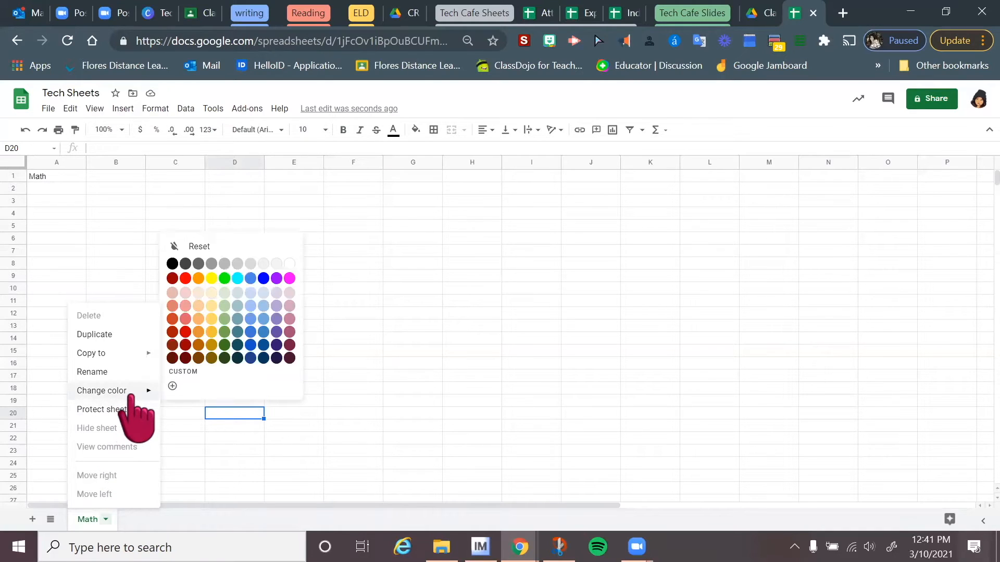
{"action": "left_click", "coordinate": [185, 278]}
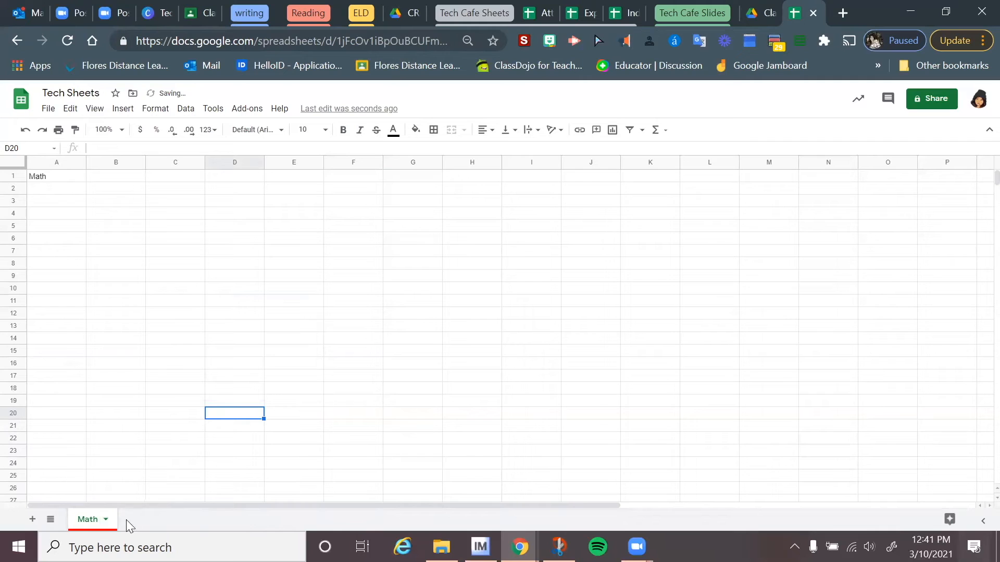
List one, two, three and four below the Math heading in cells A2 to A5
{"action": "left_click", "coordinate": [43, 192]}
{"action": "type", "text": "one"}
{"action": "key", "text": "Return"}
{"action": "type", "text": "student"}
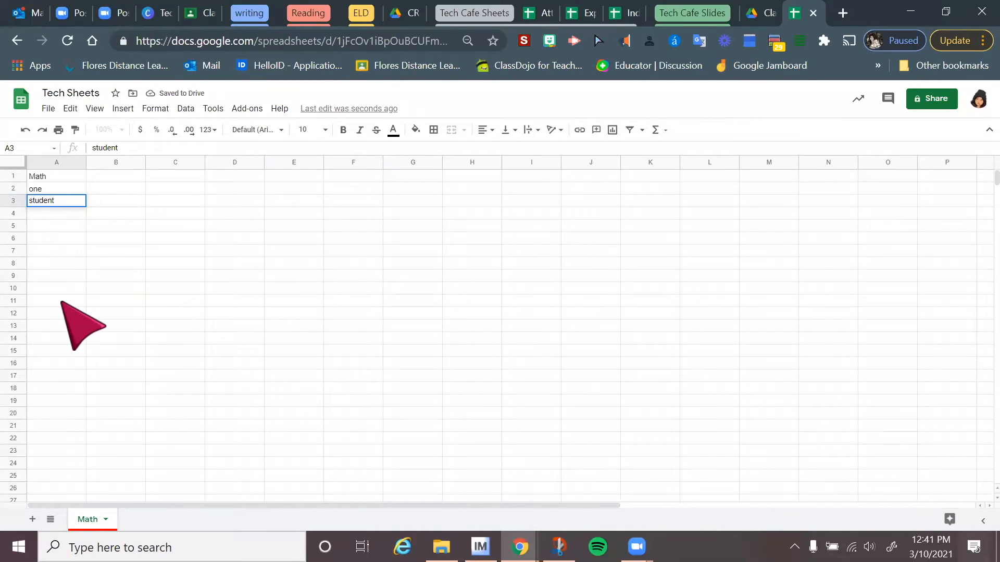
{"action": "key", "text": "BackSpace"}
{"action": "key", "text": "BackSpace"}
{"action": "key", "text": "BackSpace"}
{"action": "key", "text": "BackSpace"}
{"action": "key", "text": "BackSpace"}
{"action": "key", "text": "BackSpace"}
{"action": "key", "text": "BackSpace"}
{"action": "type", "text": "two"}
{"action": "key", "text": "Return"}
{"action": "type", "text": "three"}
{"action": "key", "text": "Return"}
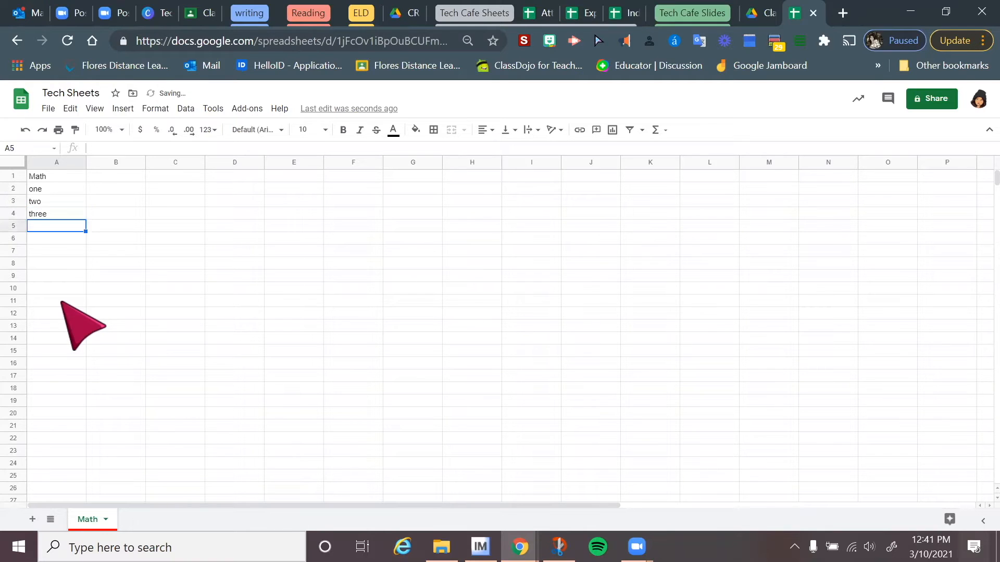
{"action": "type", "text": "four"}
{"action": "left_click", "coordinate": [153, 298]}
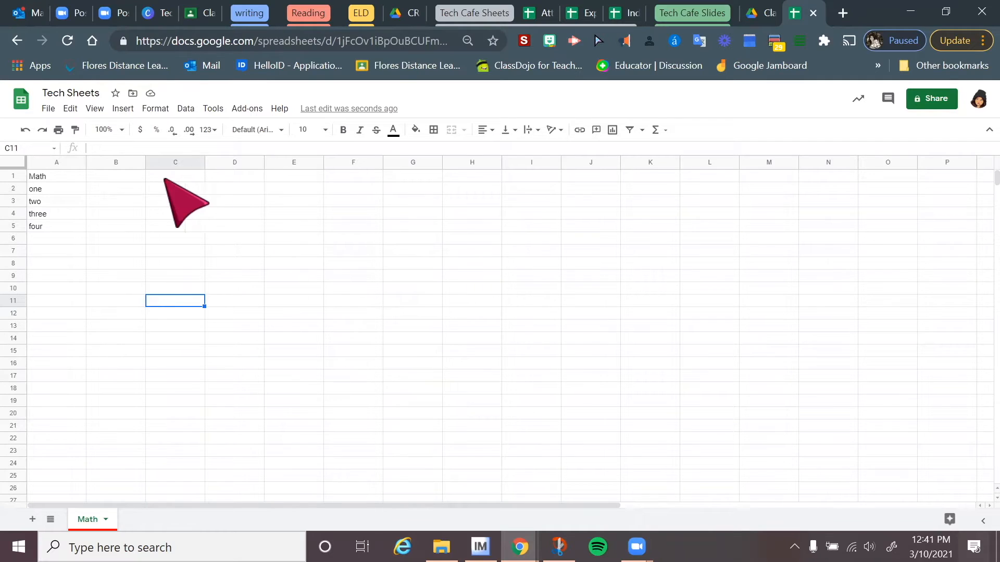
{"action": "left_click", "coordinate": [381, 240]}
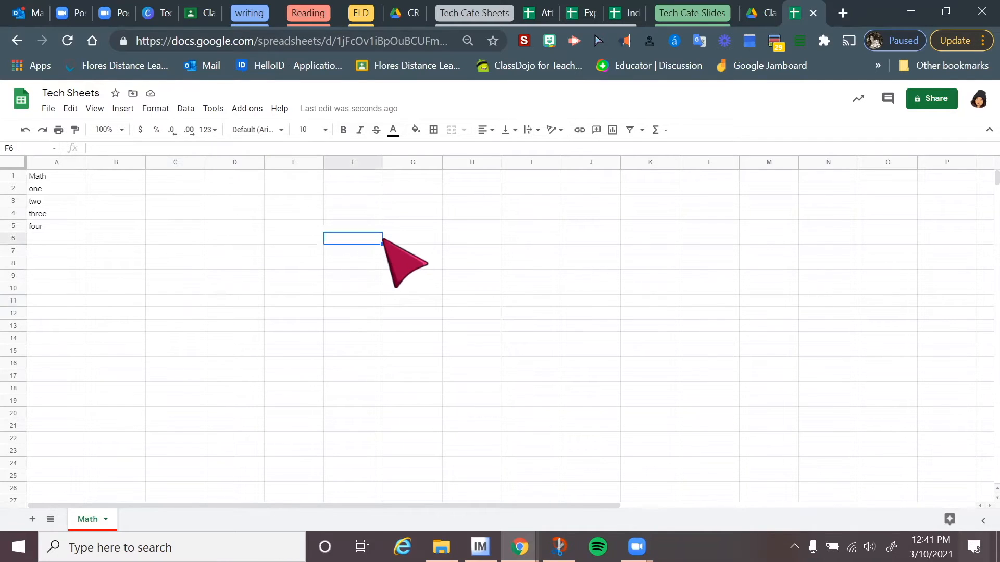
{"action": "left_click", "coordinate": [243, 276]}
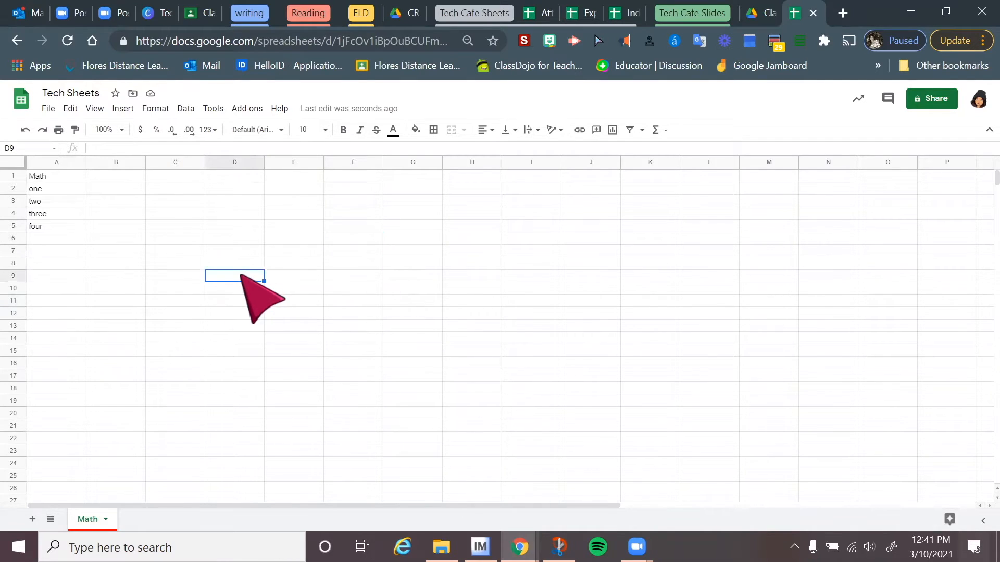
{"action": "left_click", "coordinate": [511, 280]}
{"action": "type", "text": "r"}
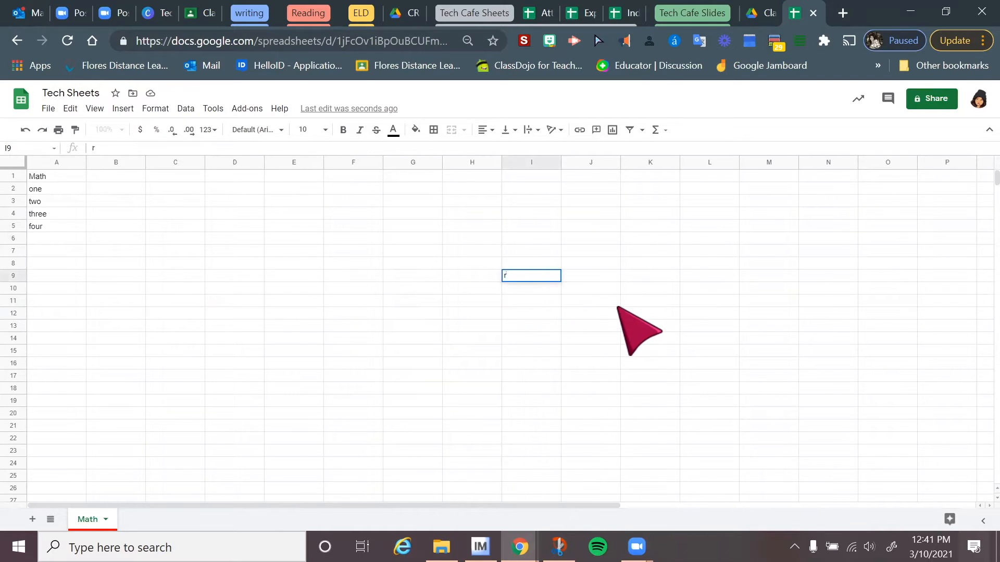
{"action": "left_click", "coordinate": [404, 315]}
{"action": "type", "text": "h"}
{"action": "key", "text": "BackSpace"}
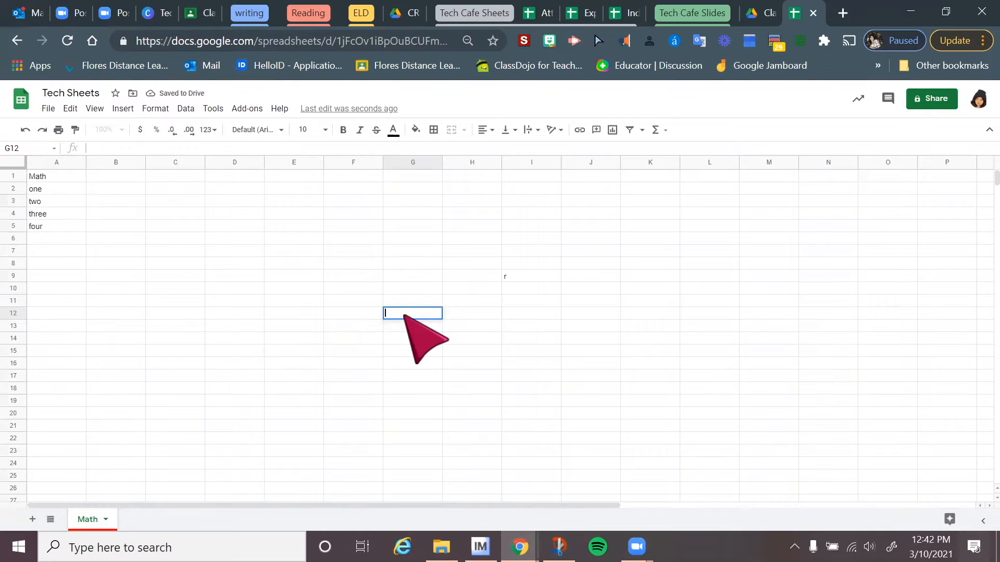
{"action": "left_click", "coordinate": [532, 277]}
{"action": "key", "text": "Delete"}
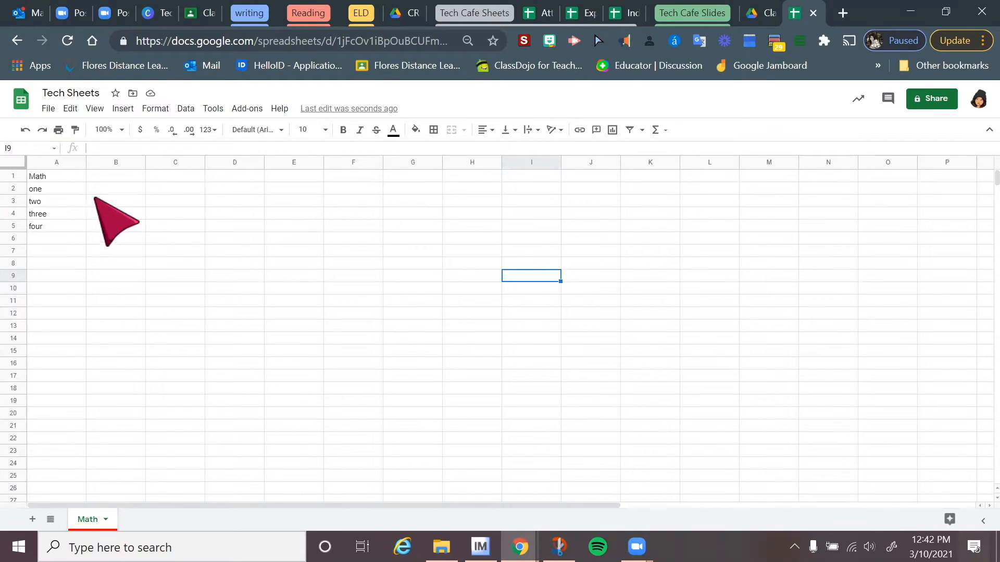
{"action": "left_click", "coordinate": [67, 177]}
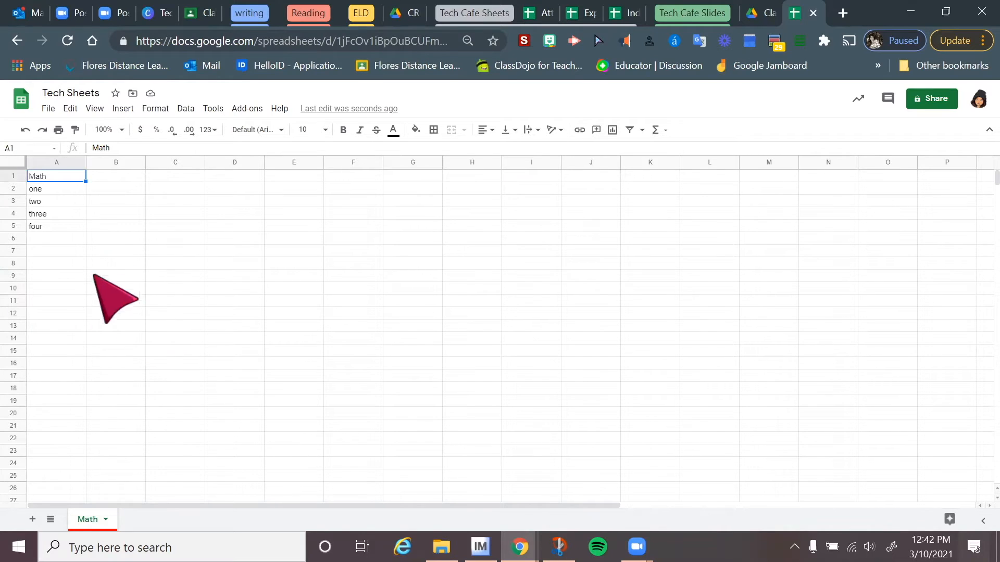
{"action": "left_click", "coordinate": [68, 462]}
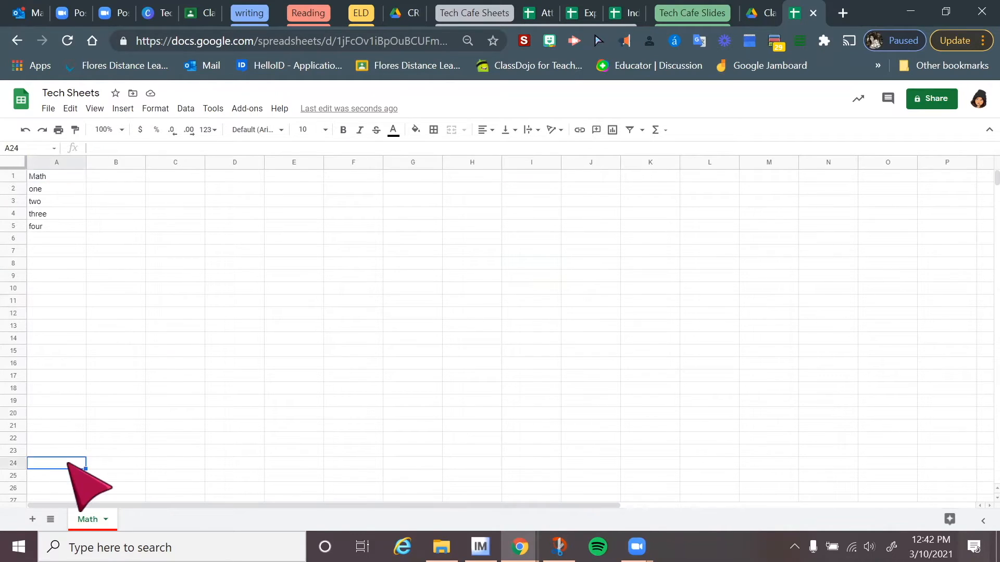
Add a second sheet to the spreadsheet and rename it ELA
{"action": "left_click", "coordinate": [32, 519]}
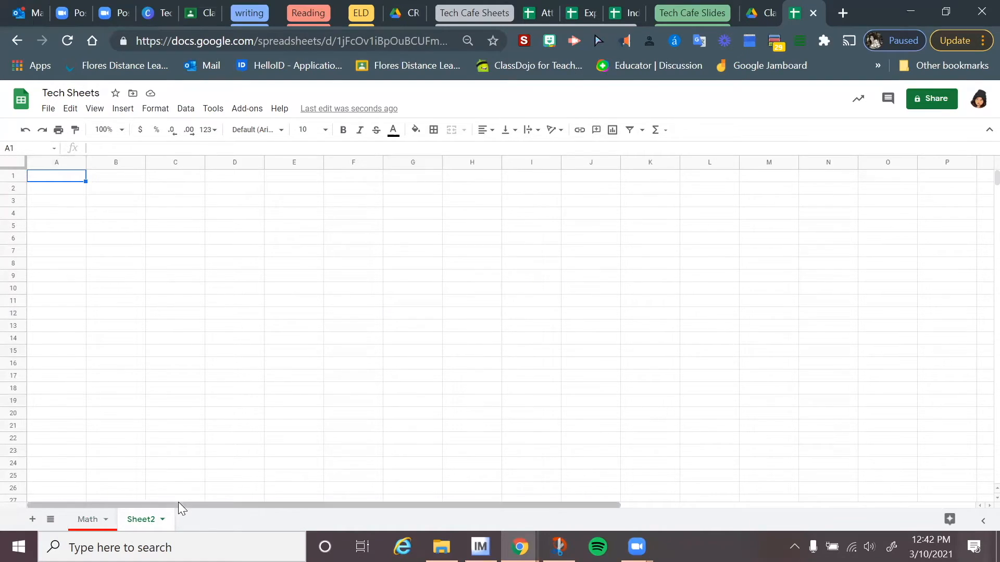
{"action": "left_click", "coordinate": [163, 518]}
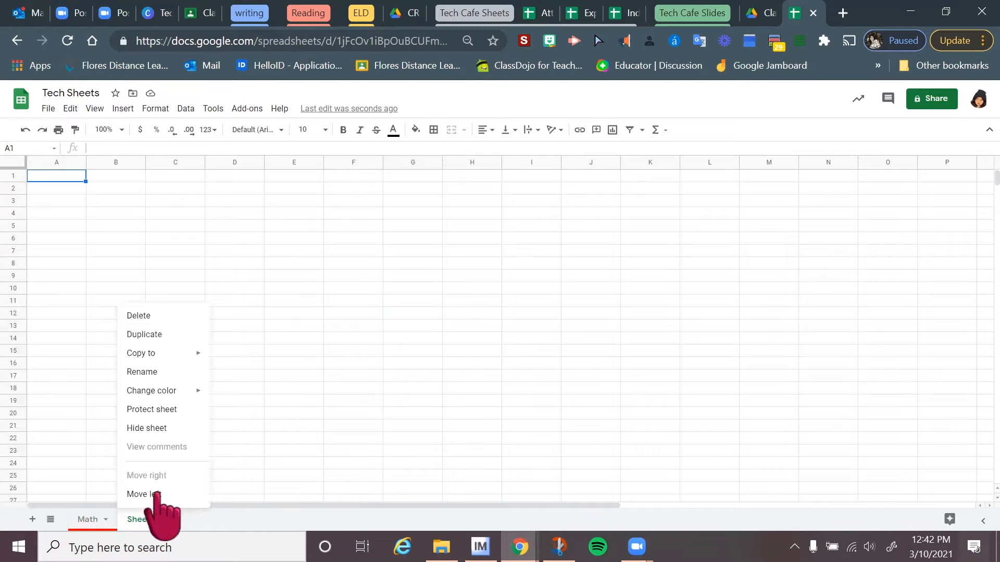
{"action": "left_click", "coordinate": [142, 371]}
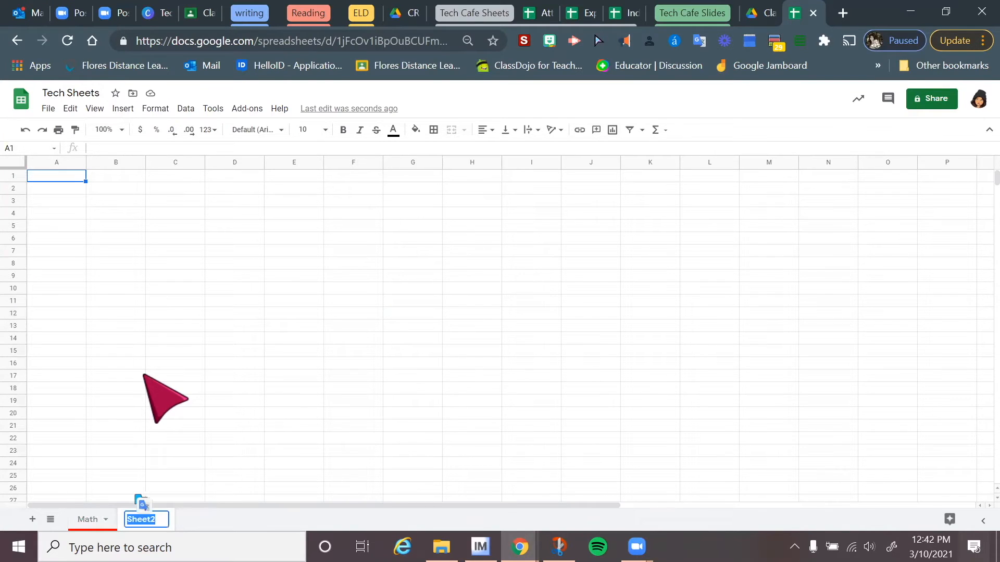
{"action": "type", "text": "ELA"}
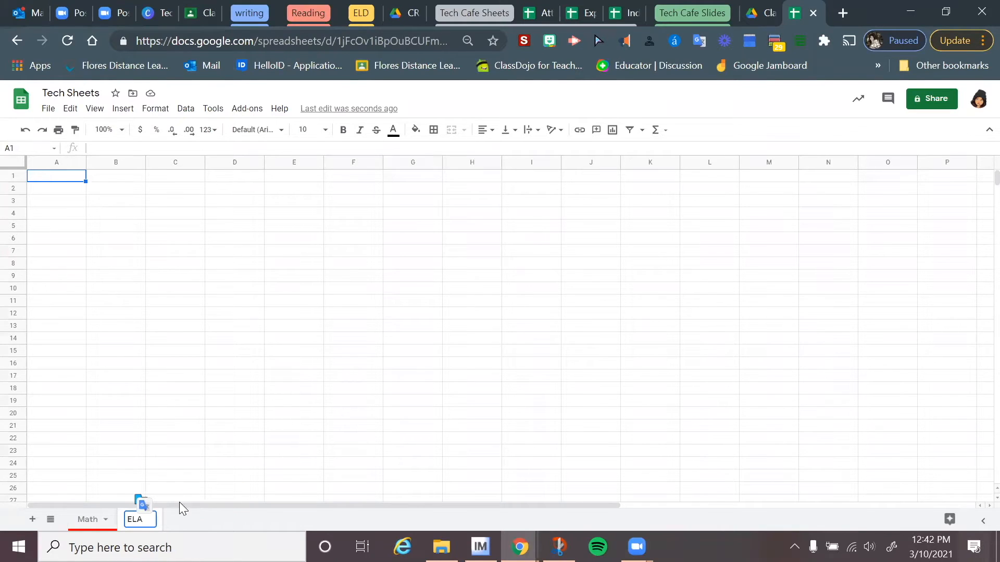
{"action": "left_click", "coordinate": [197, 450]}
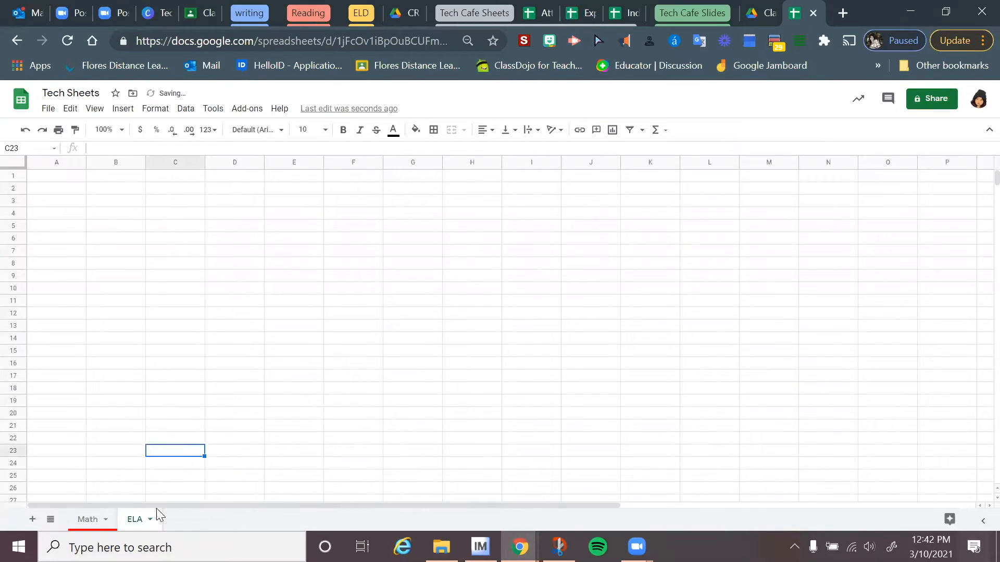
Set the ELA sheet's tab color to blue
{"action": "left_click", "coordinate": [150, 519]}
{"action": "mouse_move", "coordinate": [157, 393]}
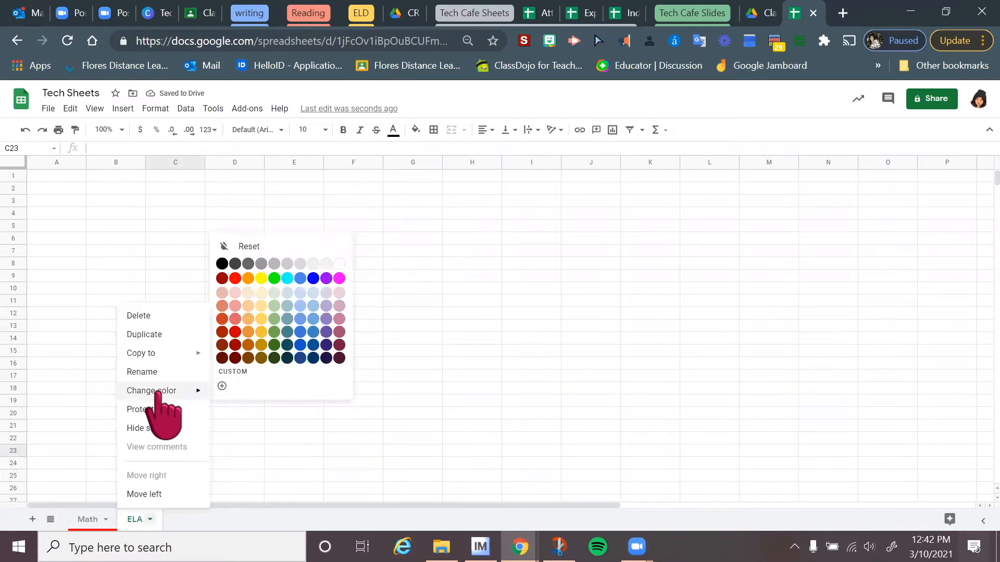
{"action": "left_click", "coordinate": [312, 279]}
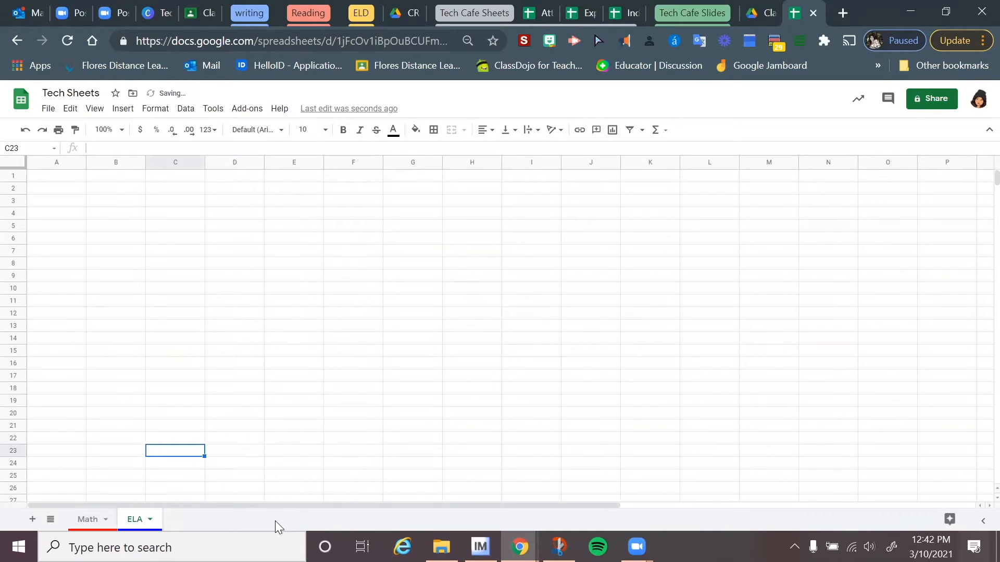
Open the Math sheet, view the Attendance Sheet spreadsheet's Writing sheet for comparison, and return to Tech Sheets
{"action": "left_click", "coordinate": [83, 518]}
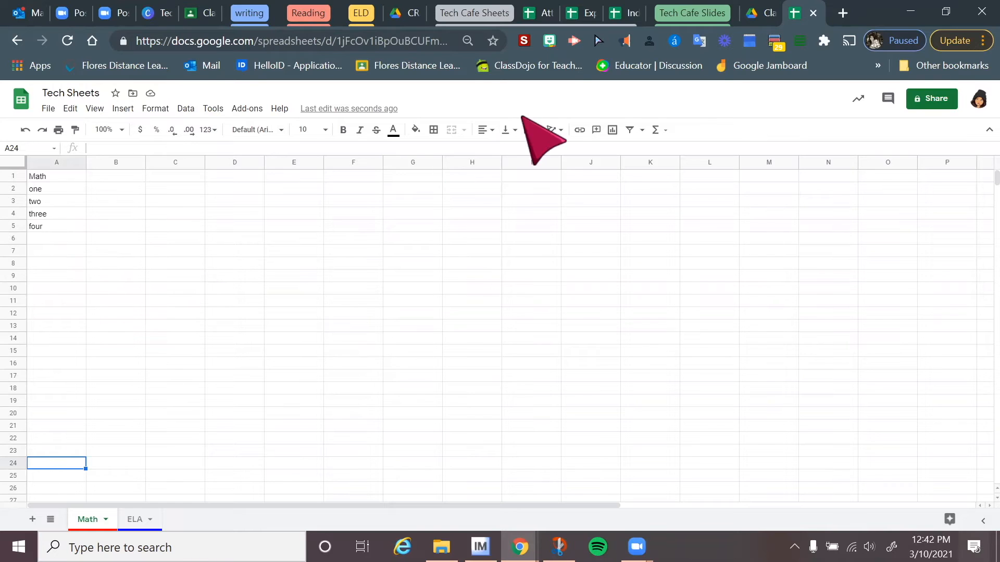
{"action": "left_click", "coordinate": [543, 15]}
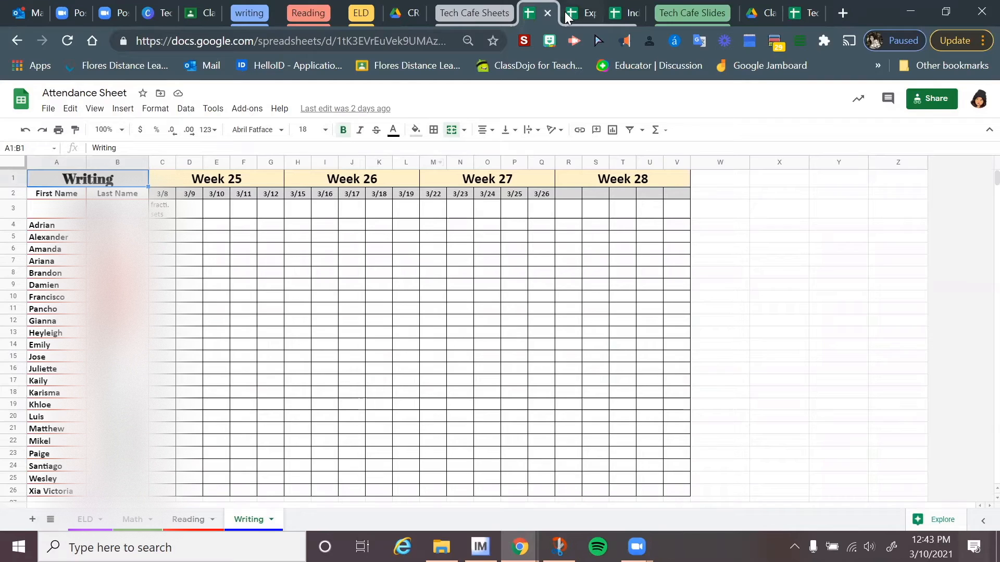
{"action": "left_click", "coordinate": [811, 14]}
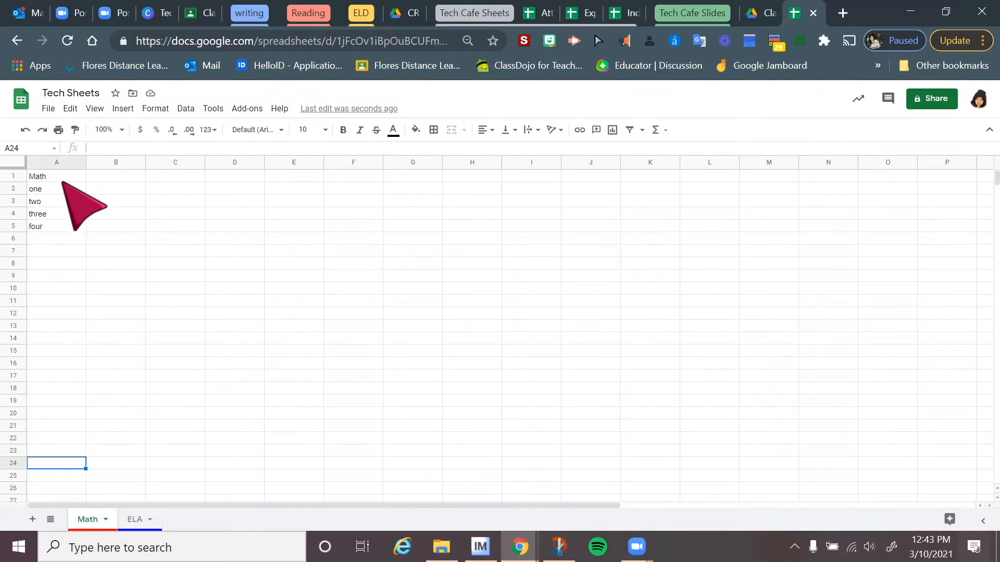
Try a red fill on the empty cell D6 and undo it
{"action": "left_click", "coordinate": [59, 177]}
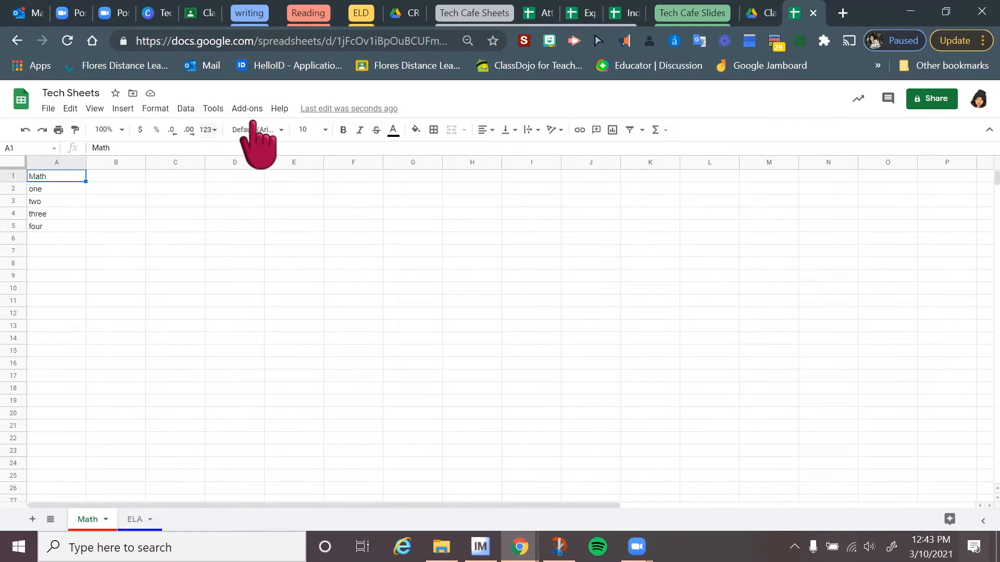
{"action": "left_click", "coordinate": [393, 130]}
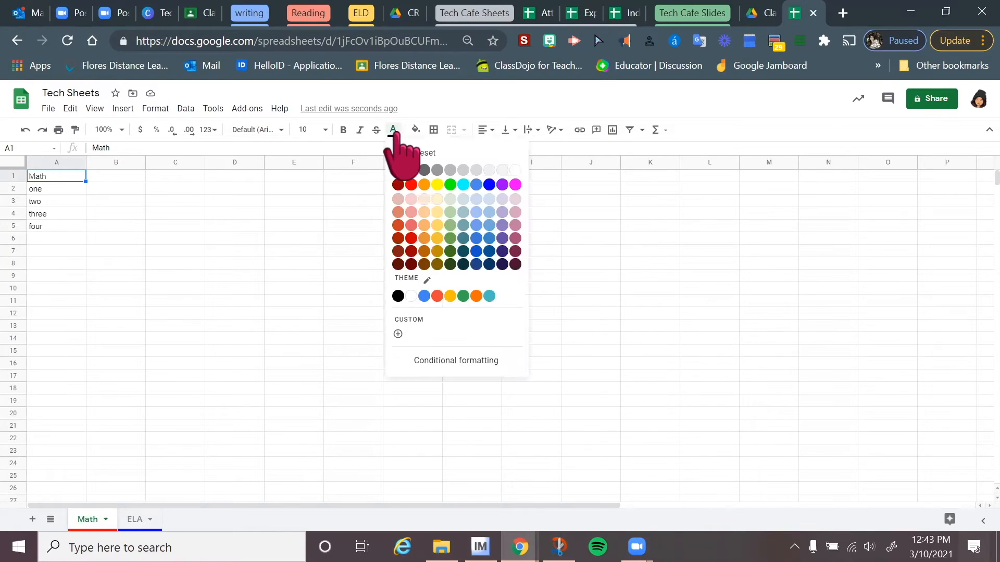
{"action": "left_click", "coordinate": [253, 239]}
{"action": "left_click", "coordinate": [416, 129]}
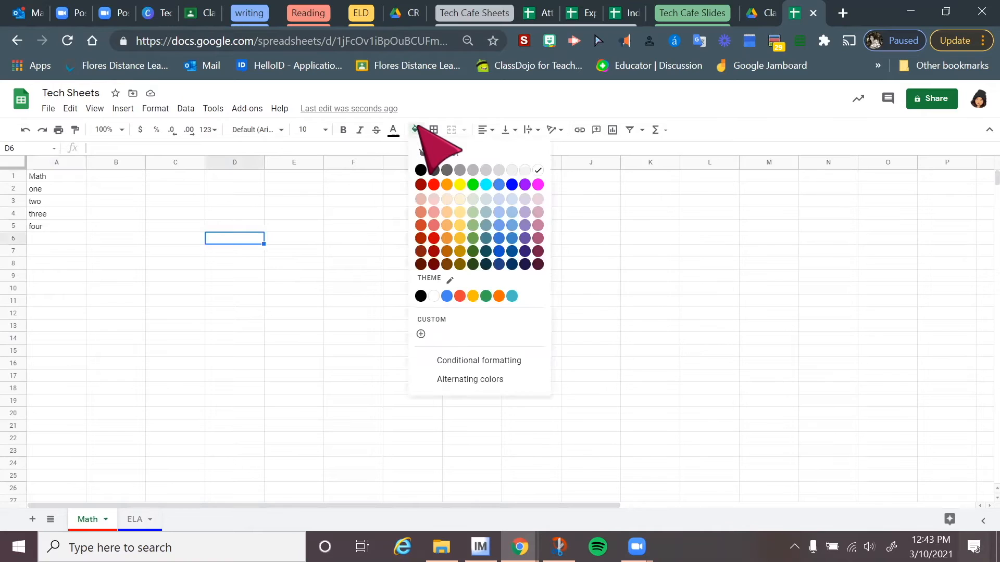
{"action": "left_click", "coordinate": [434, 185]}
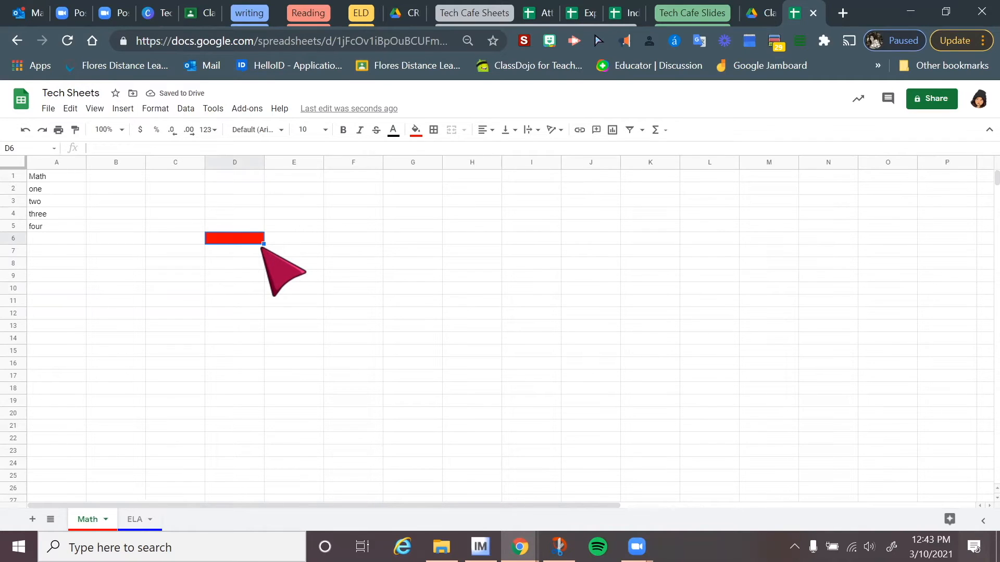
{"action": "left_click", "coordinate": [24, 130]}
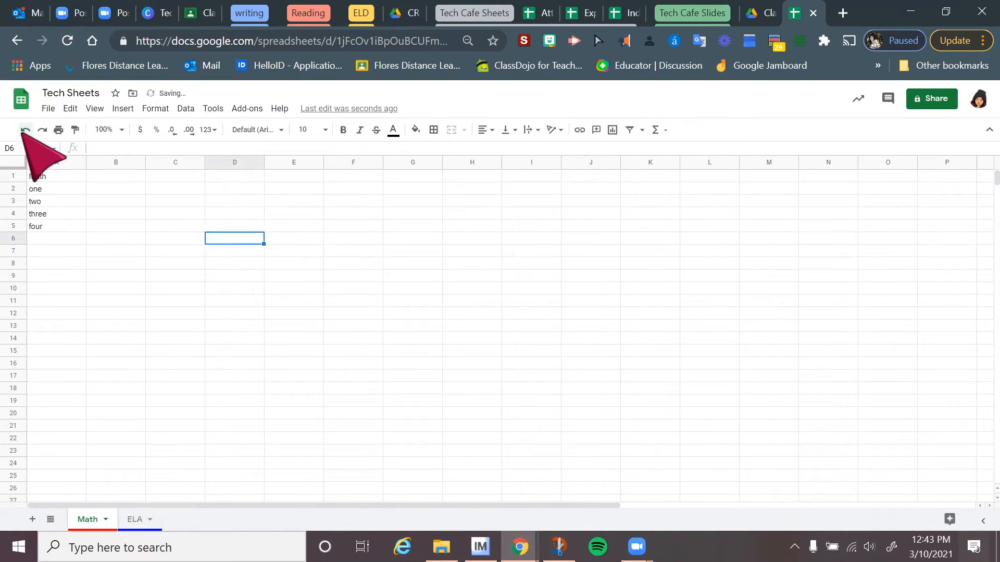
Fill the Math heading cell A1 with red
{"action": "left_click", "coordinate": [47, 177]}
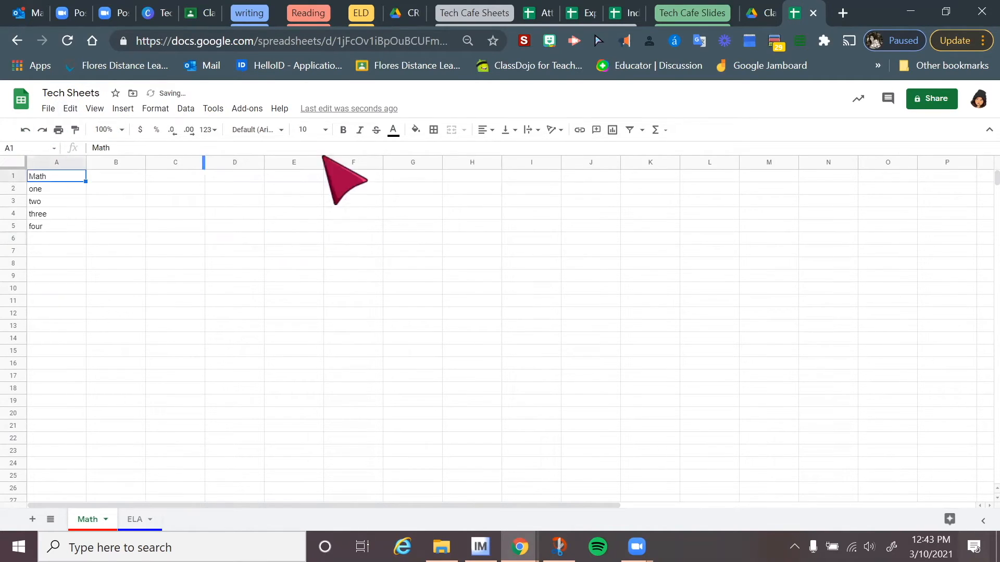
{"action": "left_click", "coordinate": [415, 130]}
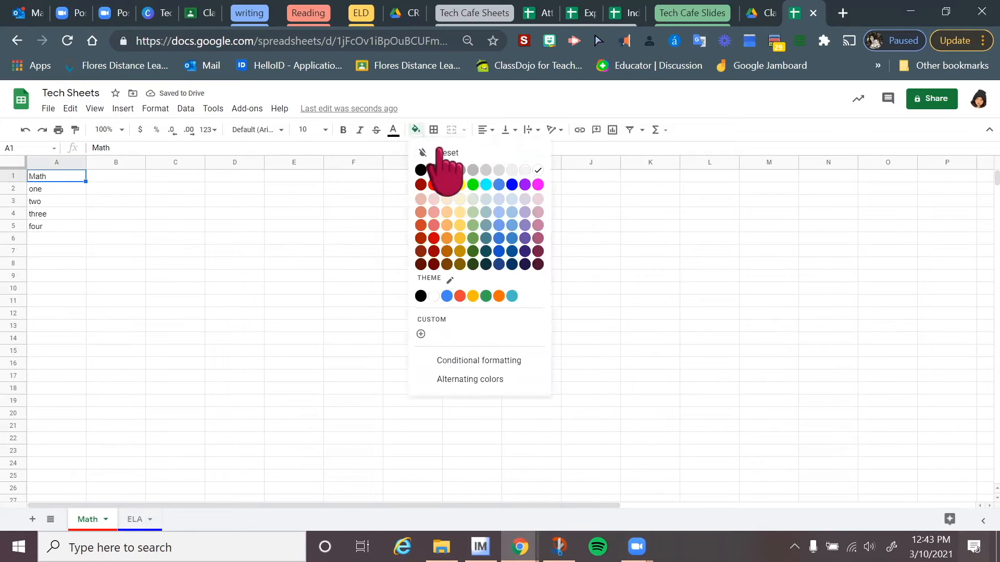
{"action": "left_click", "coordinate": [434, 185]}
{"action": "left_click", "coordinate": [73, 249]}
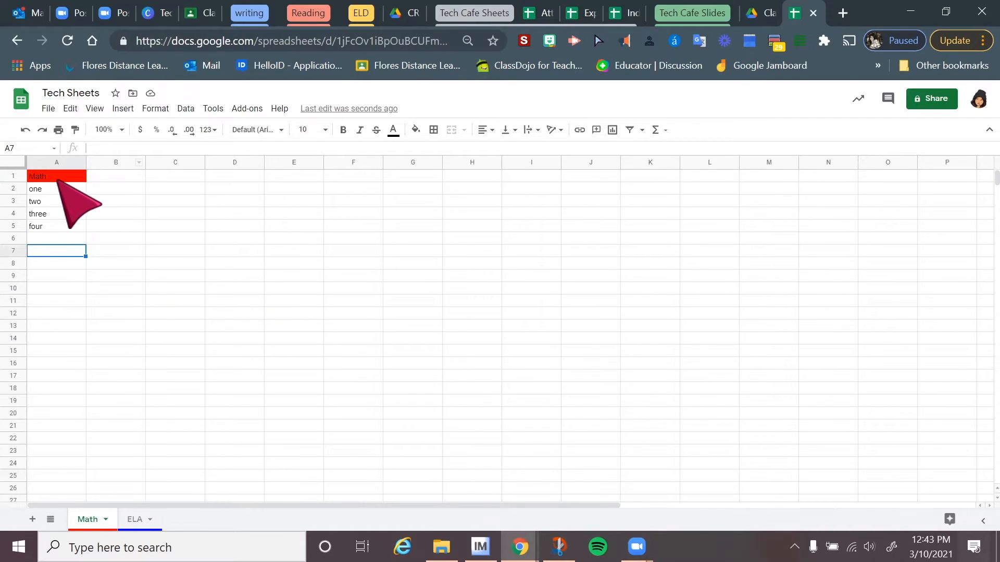
Set the Math heading in cell A1 to font size 24 and make it bold
{"action": "left_click", "coordinate": [60, 176]}
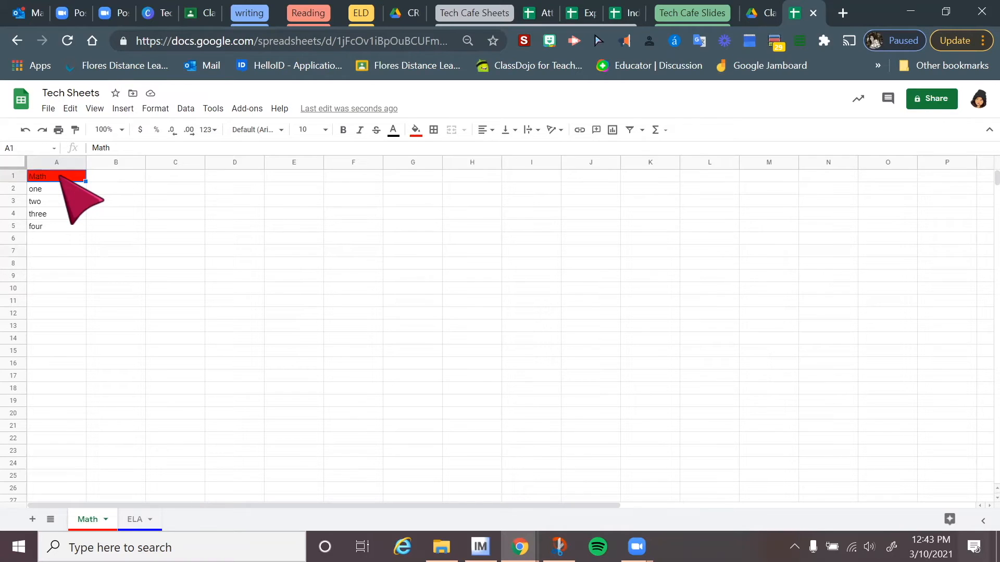
{"action": "left_click", "coordinate": [326, 129]}
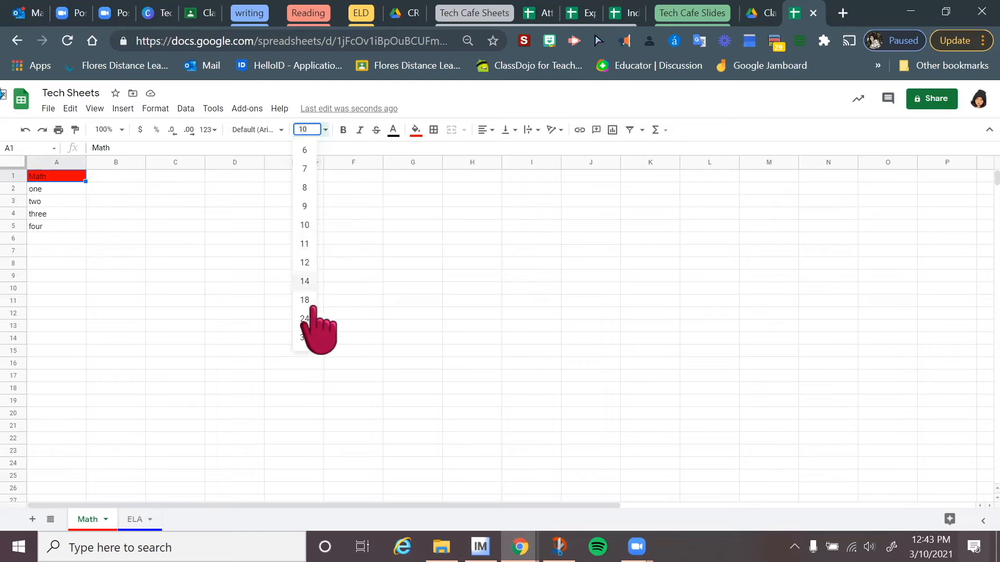
{"action": "left_click", "coordinate": [305, 319]}
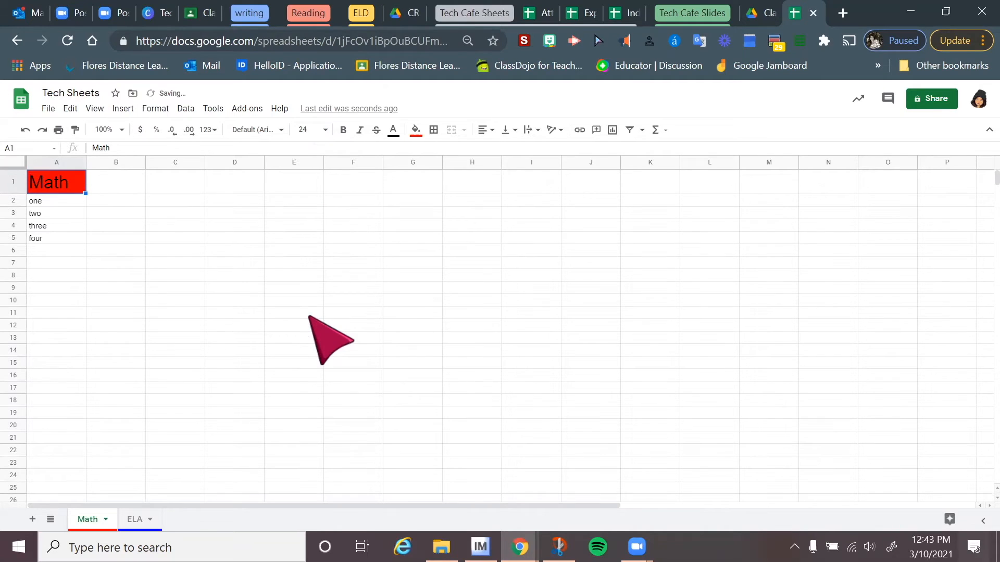
{"action": "left_click", "coordinate": [342, 130]}
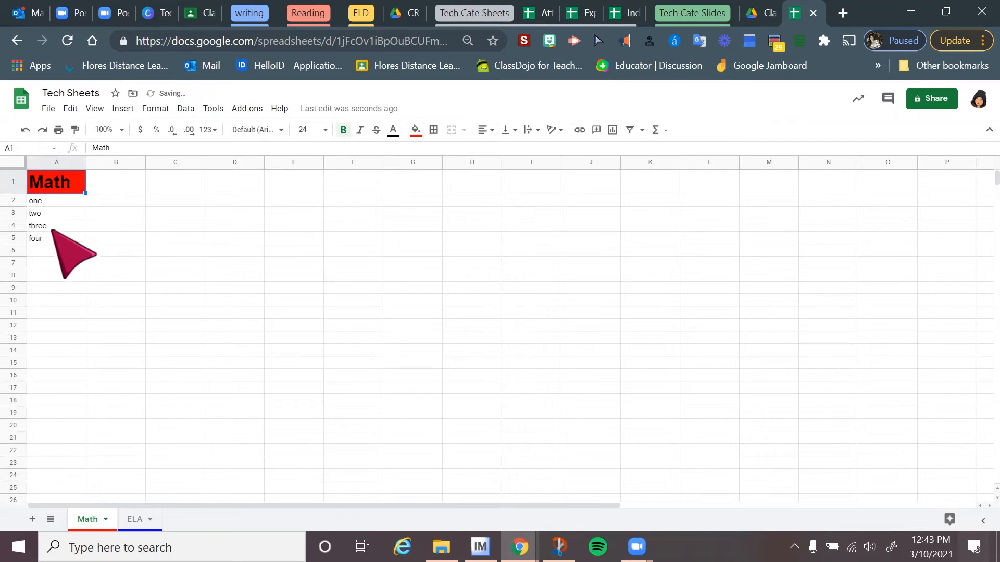
{"action": "left_click", "coordinate": [125, 241]}
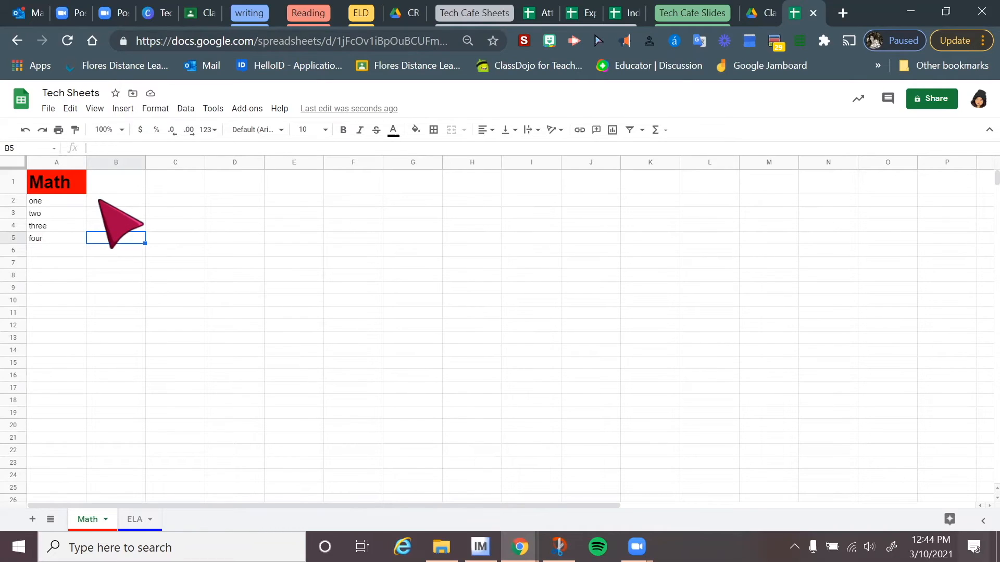
{"action": "left_click", "coordinate": [93, 181]}
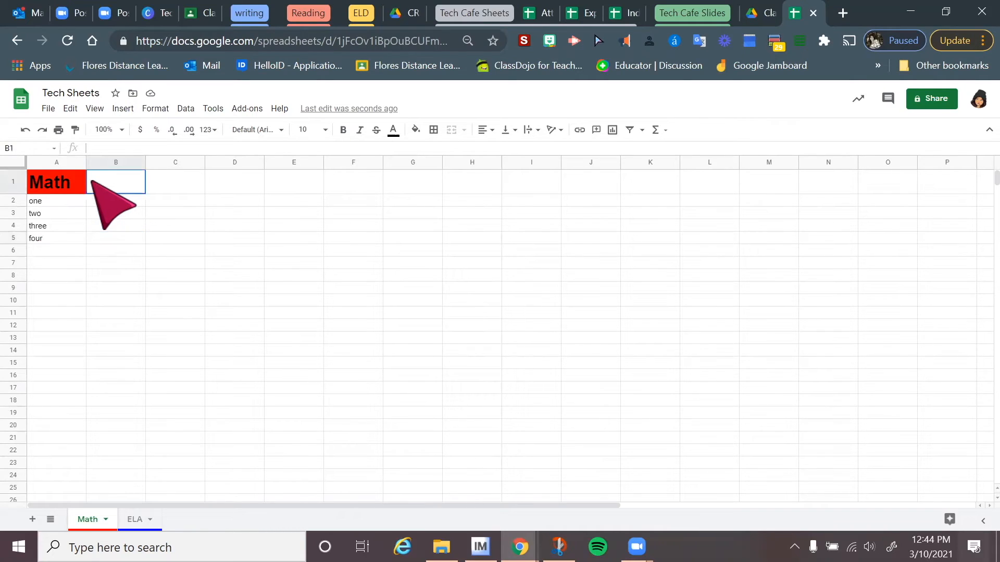
{"action": "left_click", "coordinate": [18, 181]}
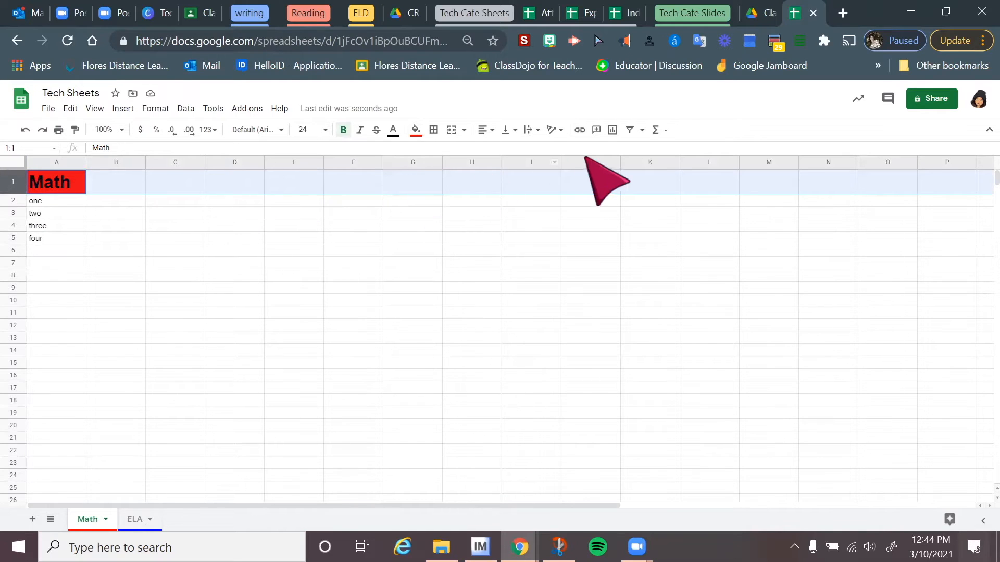
{"action": "scroll", "coordinate": [730, 184], "scroll_direction": "right", "scroll_amount": 10}
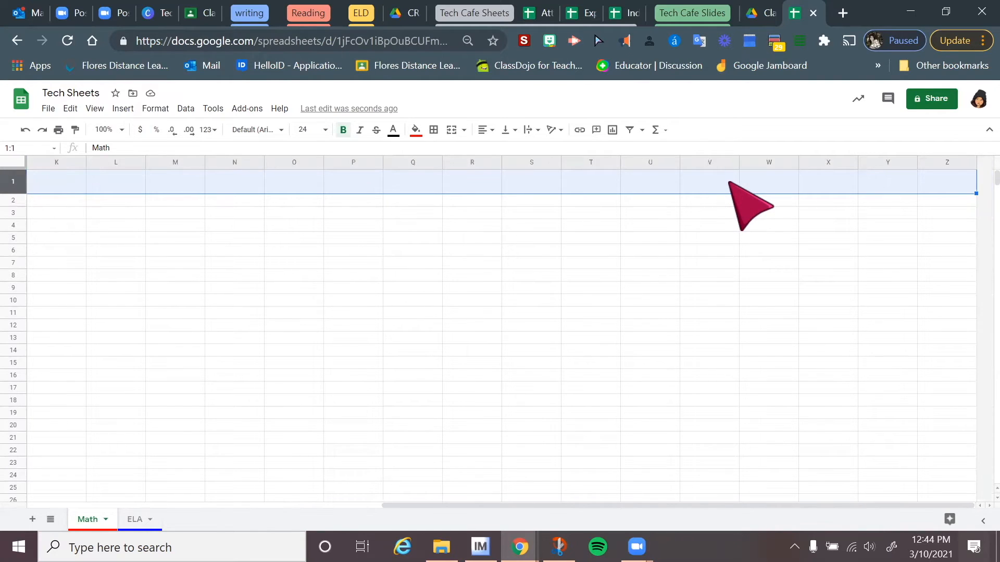
{"action": "scroll", "coordinate": [730, 183], "scroll_direction": "left", "scroll_amount": 10}
{"action": "left_click", "coordinate": [730, 183]}
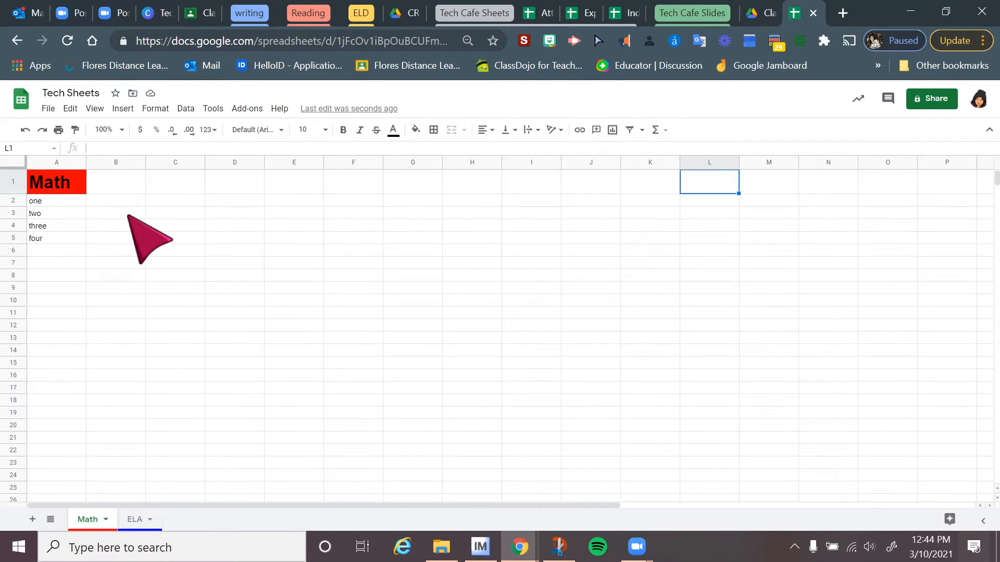
{"action": "left_click", "coordinate": [140, 240]}
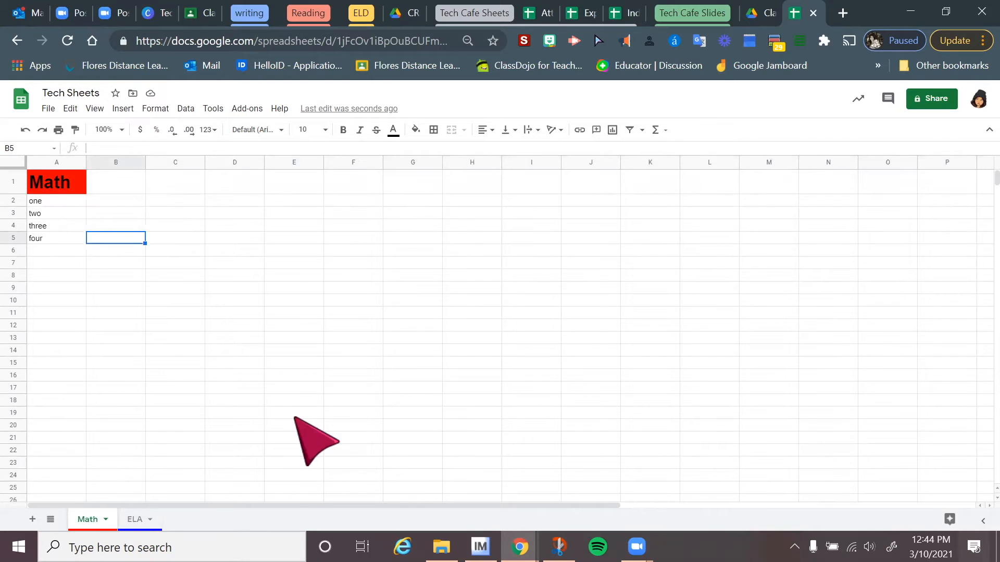
{"action": "left_click", "coordinate": [293, 388]}
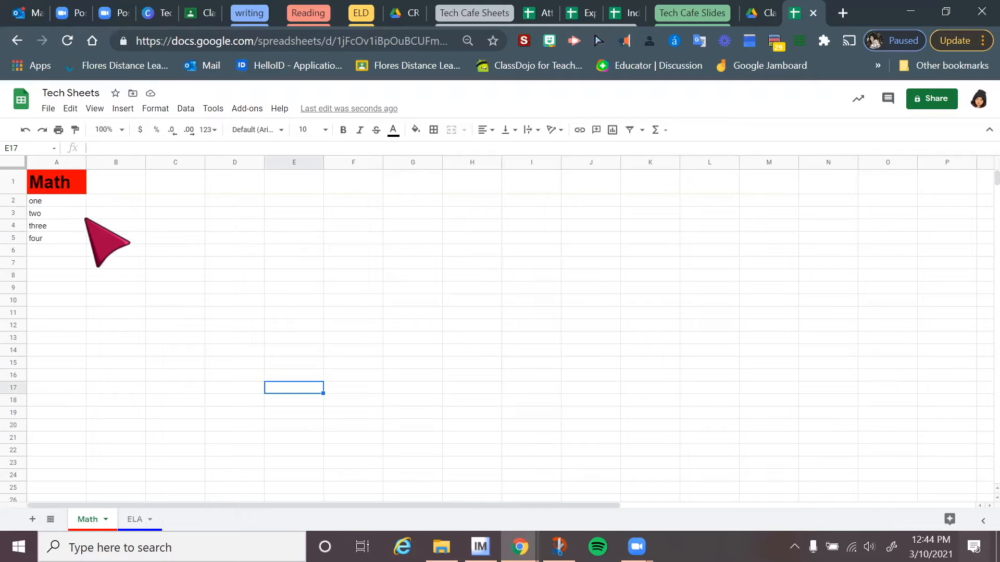
Copy all cells of the Math sheet and switch to the ELA sheet
{"action": "left_click", "coordinate": [16, 163]}
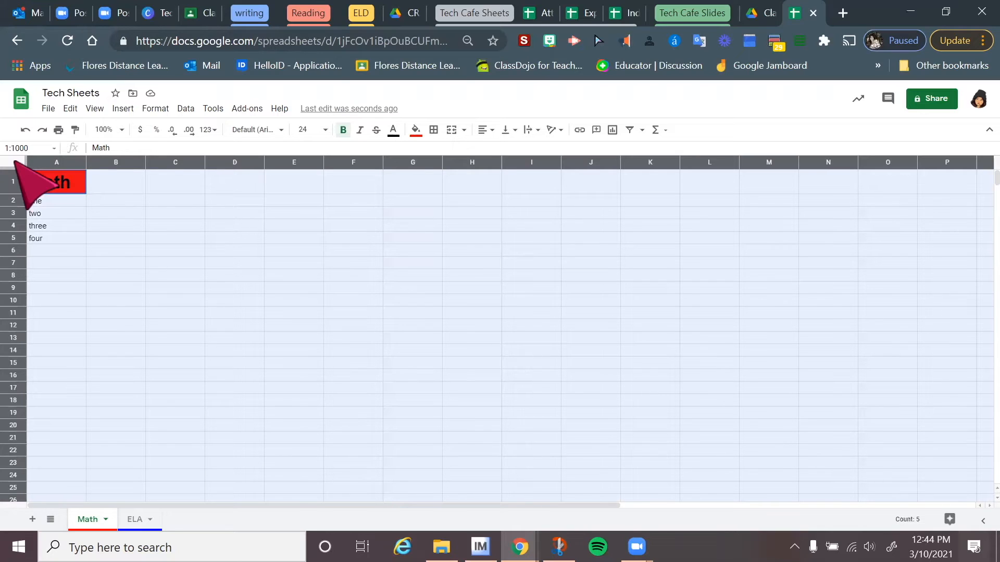
{"action": "right_click", "coordinate": [15, 162]}
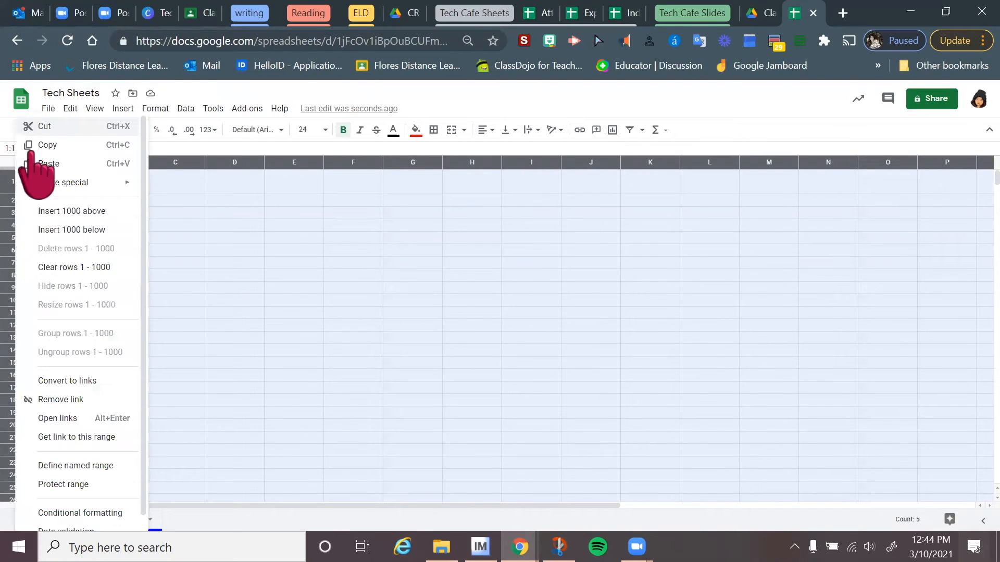
{"action": "left_click", "coordinate": [261, 303]}
{"action": "left_click", "coordinate": [11, 162]}
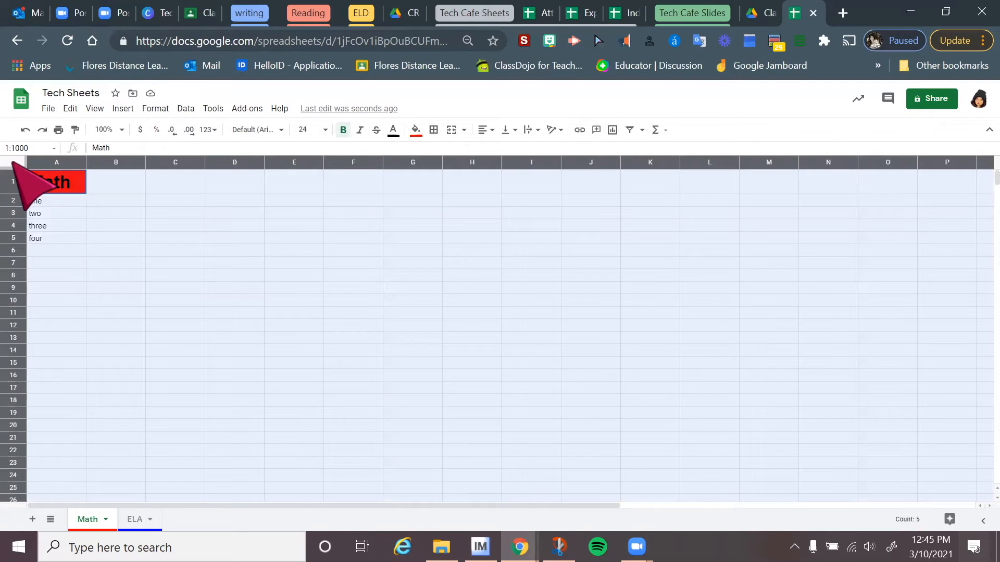
{"action": "left_click", "coordinate": [70, 108]}
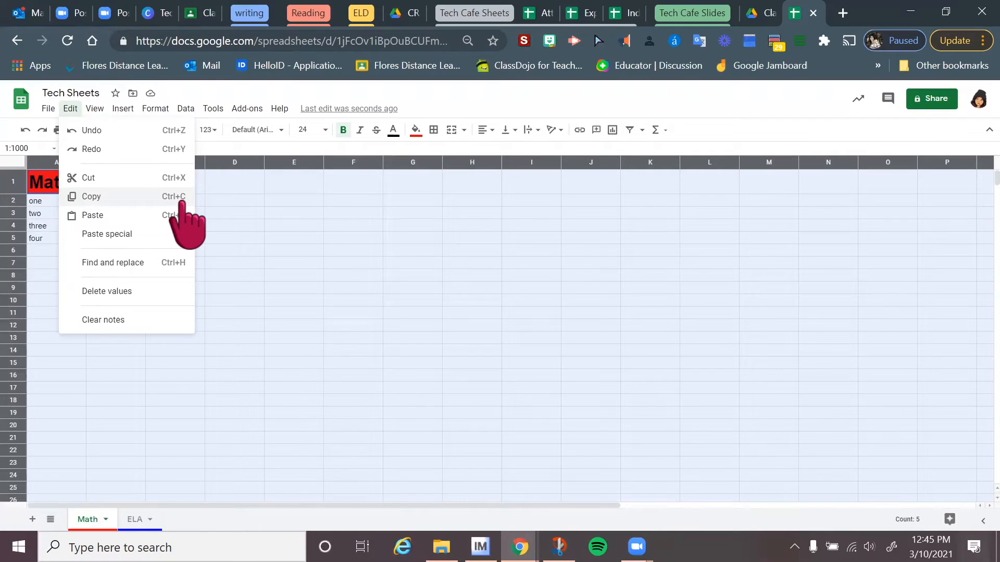
{"action": "left_click", "coordinate": [98, 198]}
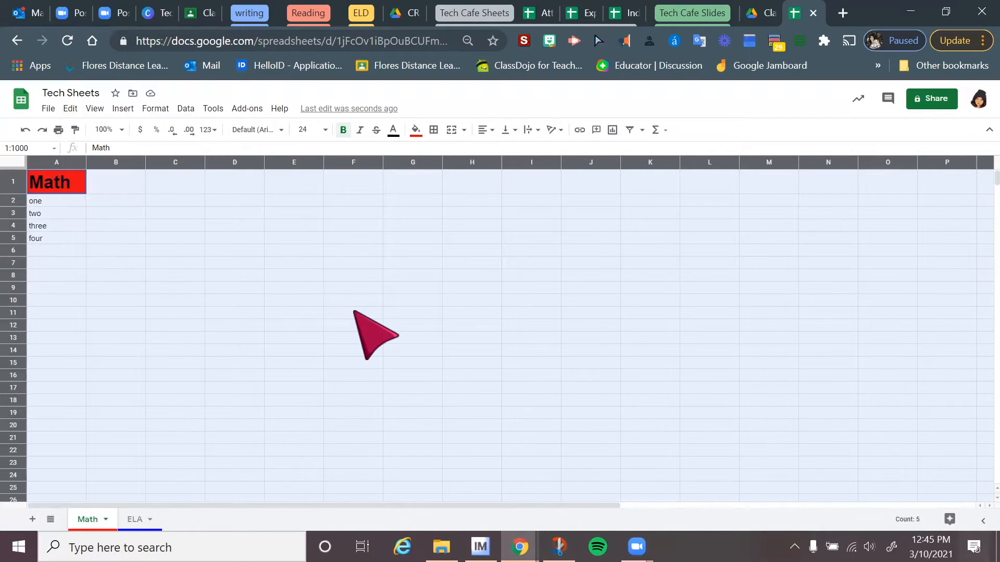
{"action": "left_click", "coordinate": [131, 523]}
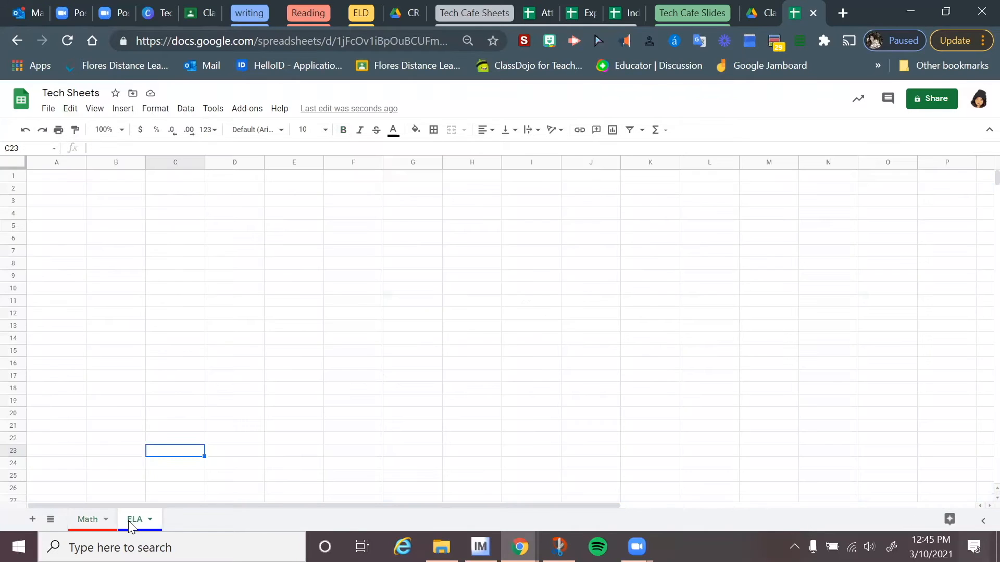
Paste the copied Math contents over all cells of the ELA sheet and compare the two sheets
{"action": "left_click", "coordinate": [12, 164]}
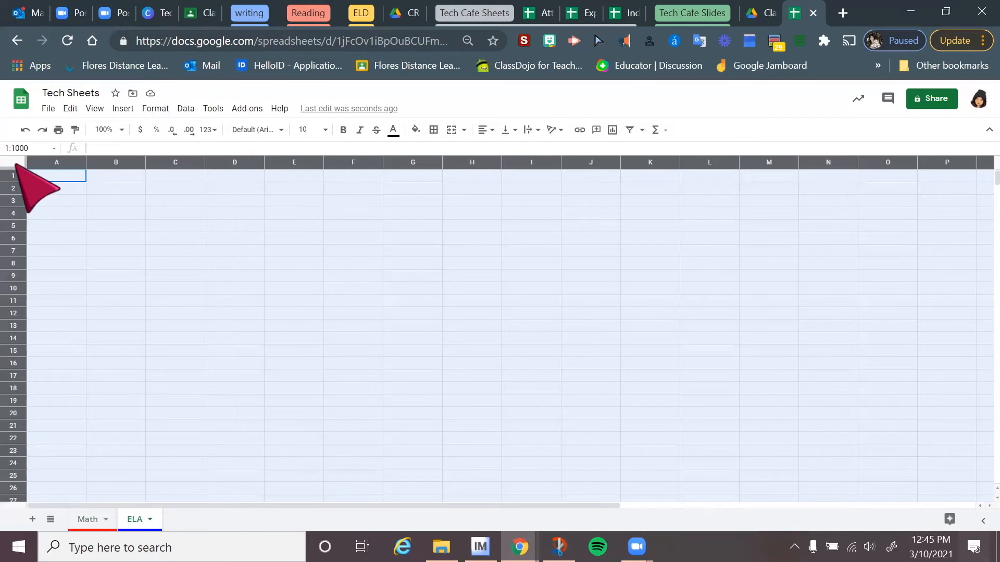
{"action": "right_click", "coordinate": [15, 166]}
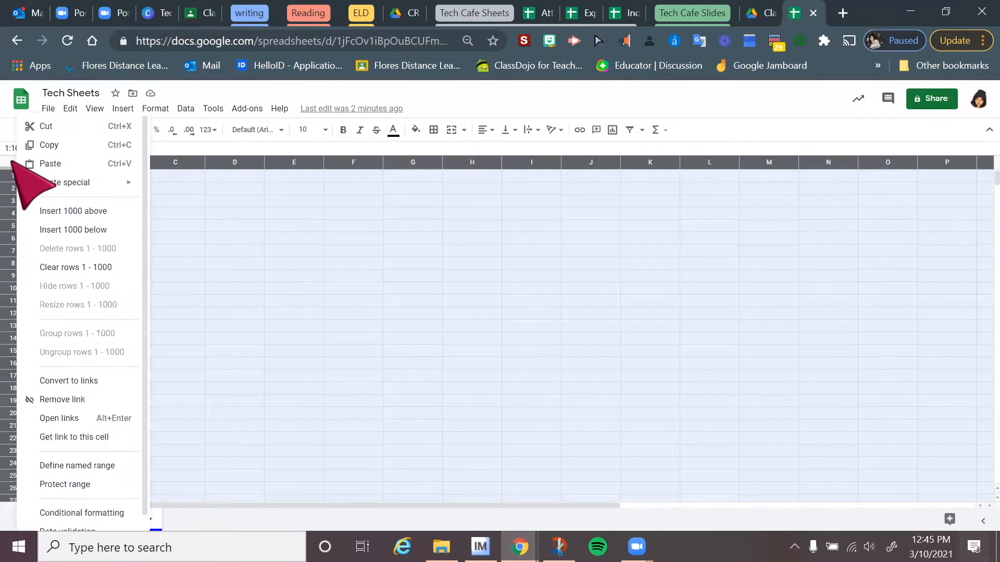
{"action": "left_click", "coordinate": [54, 165]}
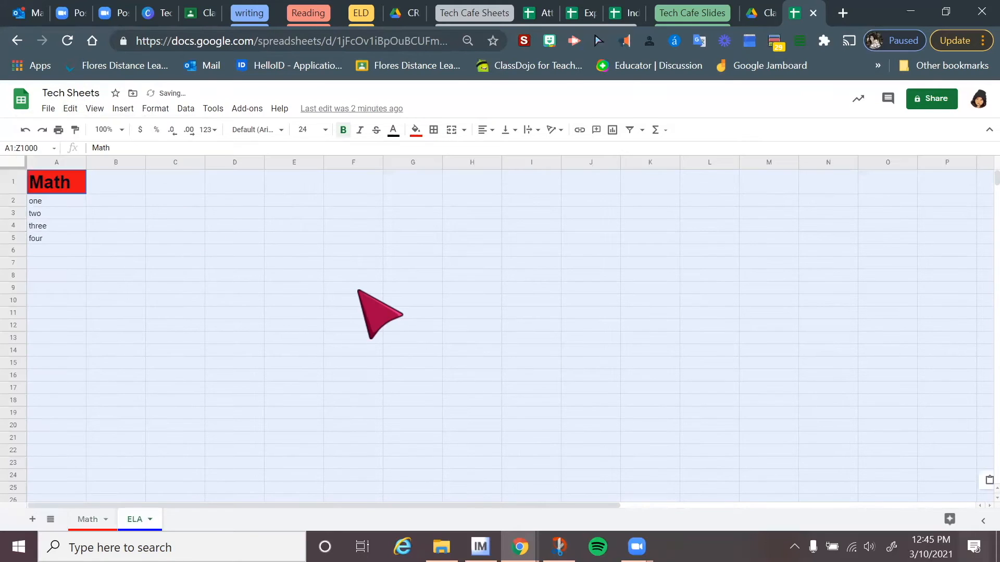
{"action": "left_click", "coordinate": [79, 519]}
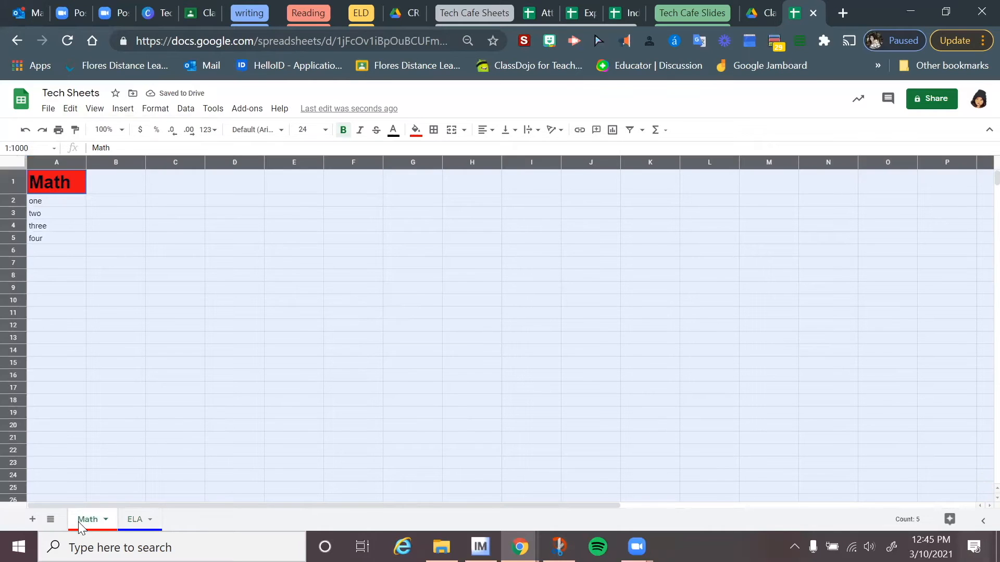
{"action": "left_click", "coordinate": [136, 521]}
{"action": "left_click", "coordinate": [180, 241]}
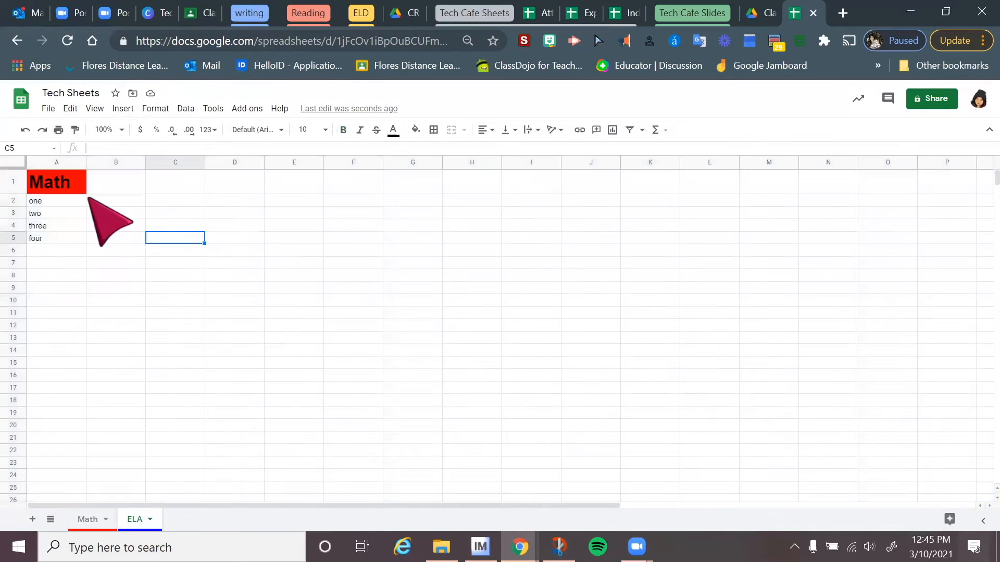
Replace the heading text in cell A1 of the ELA sheet with "ELA"
{"action": "double_click", "coordinate": [53, 178]}
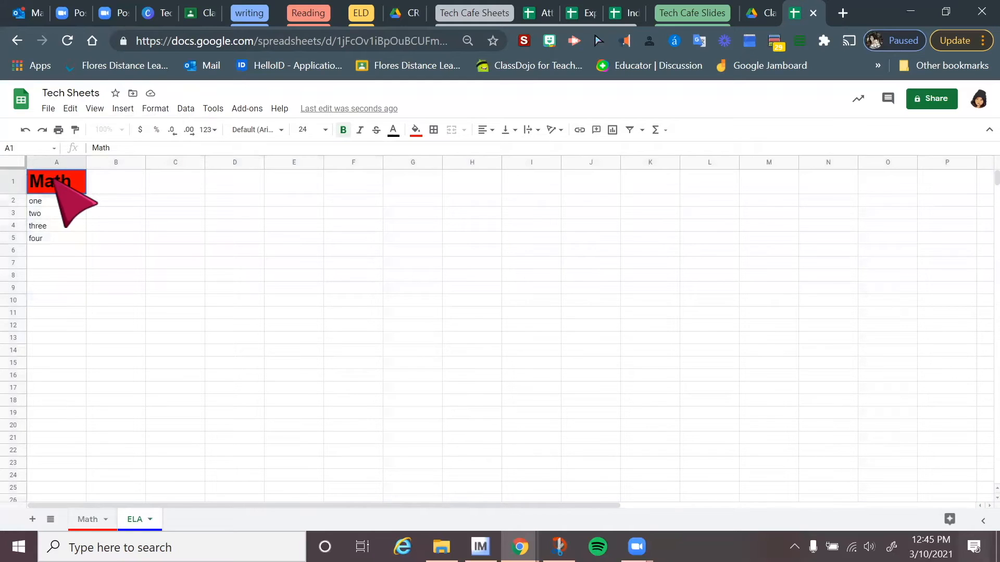
{"action": "double_click", "coordinate": [53, 178]}
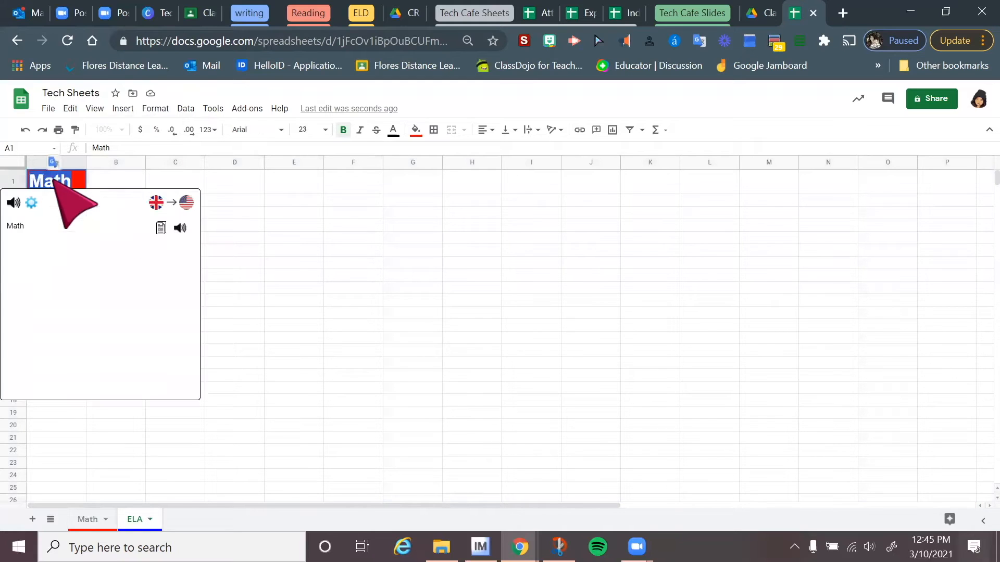
{"action": "left_click", "coordinate": [348, 328]}
{"action": "double_click", "coordinate": [46, 188]}
{"action": "double_click", "coordinate": [45, 187]}
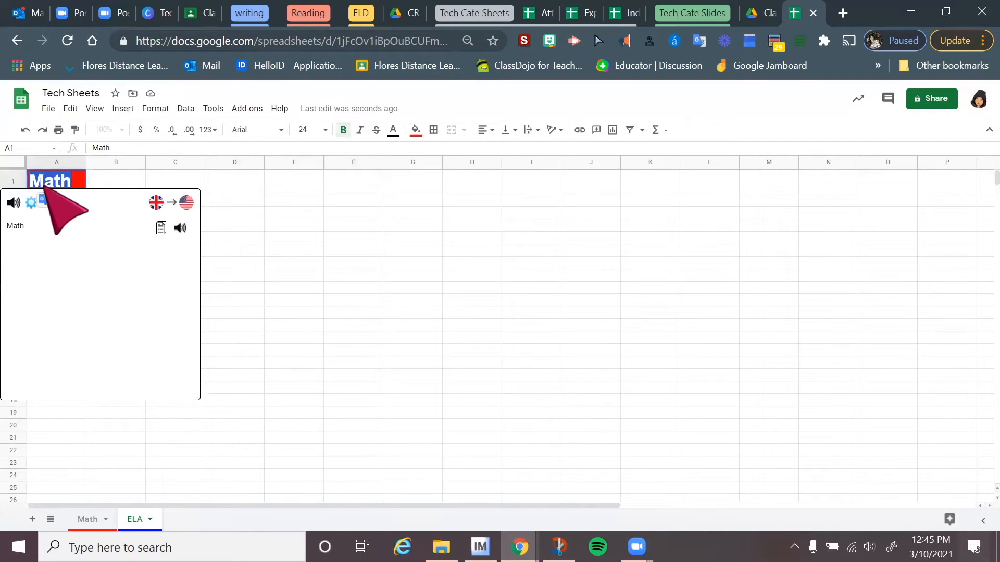
{"action": "type", "text": "ELA"}
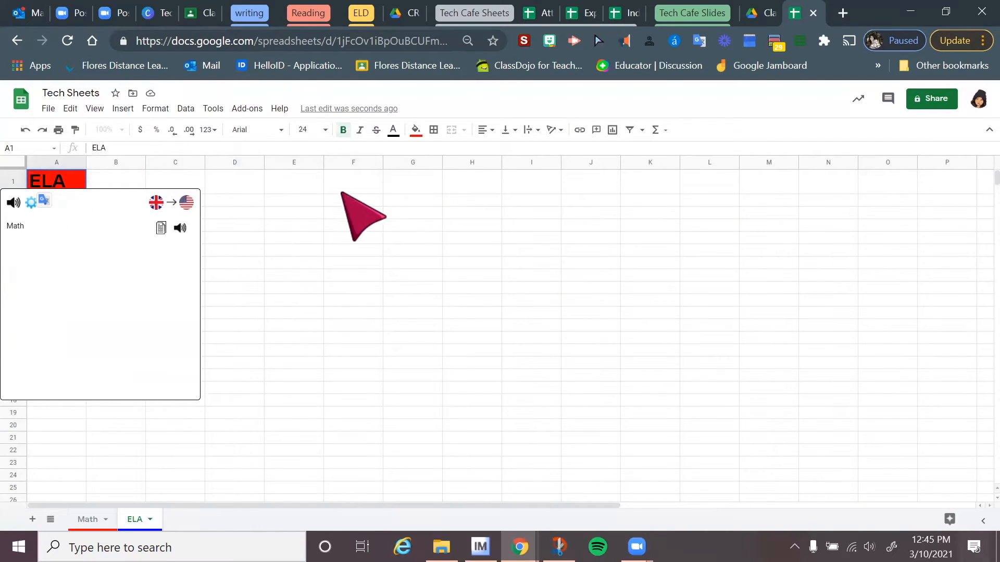
{"action": "left_click", "coordinate": [300, 214]}
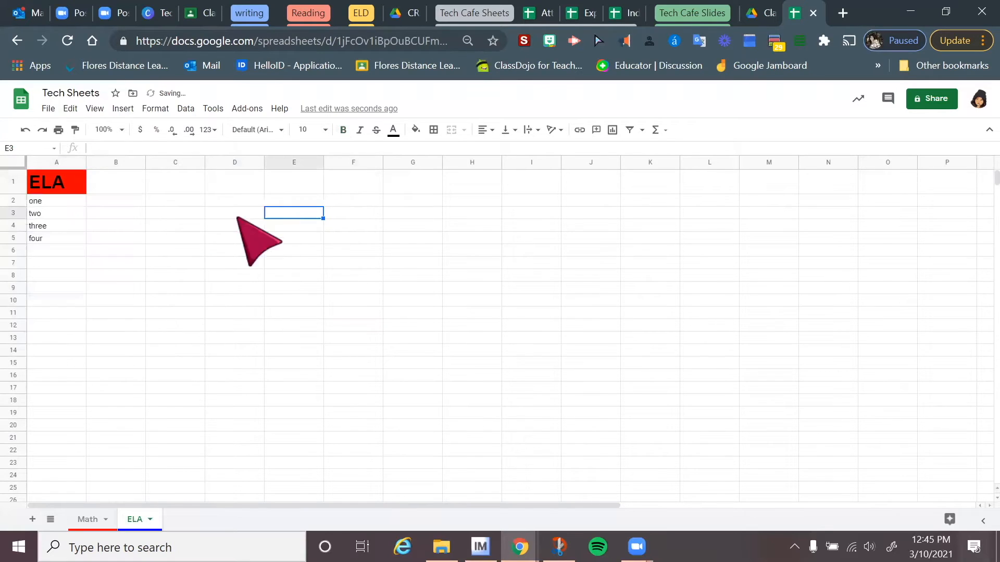
Change the fill of the ELA heading cell A1 to blue
{"action": "left_click", "coordinate": [76, 177]}
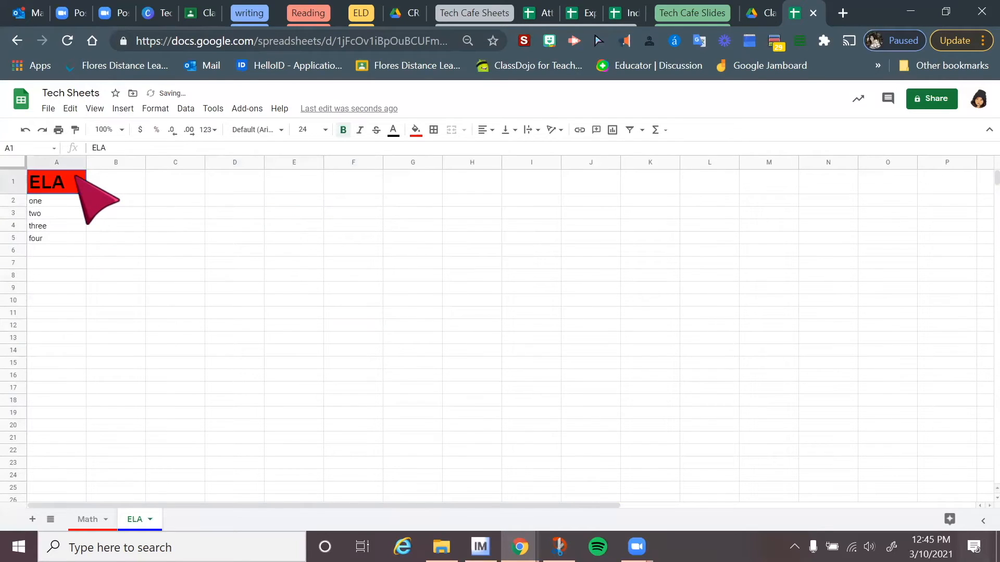
{"action": "left_click", "coordinate": [415, 130]}
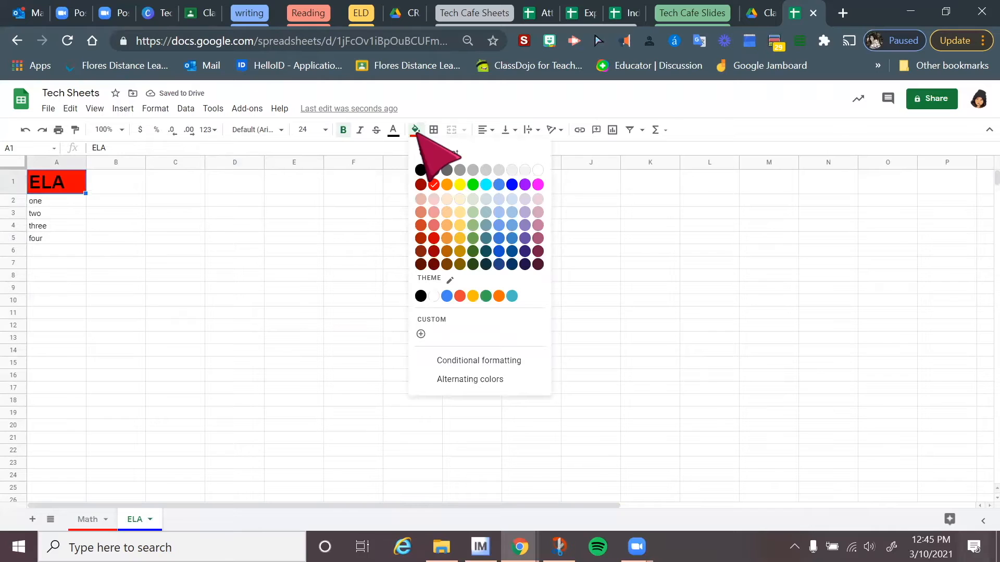
{"action": "left_click", "coordinate": [511, 185]}
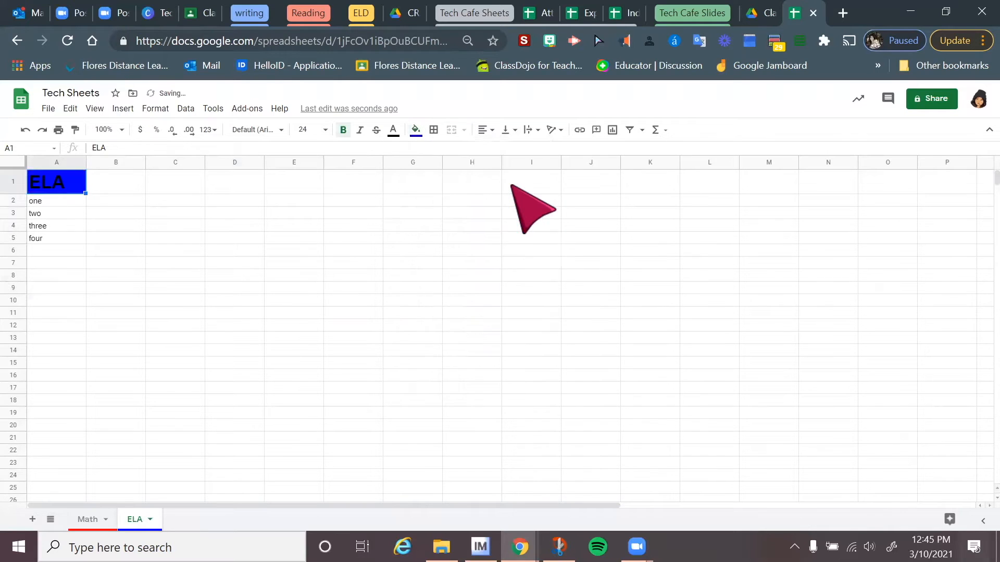
{"action": "left_click", "coordinate": [279, 298]}
Set the text color of the ELA heading in cell A1 to white
{"action": "left_click", "coordinate": [62, 179]}
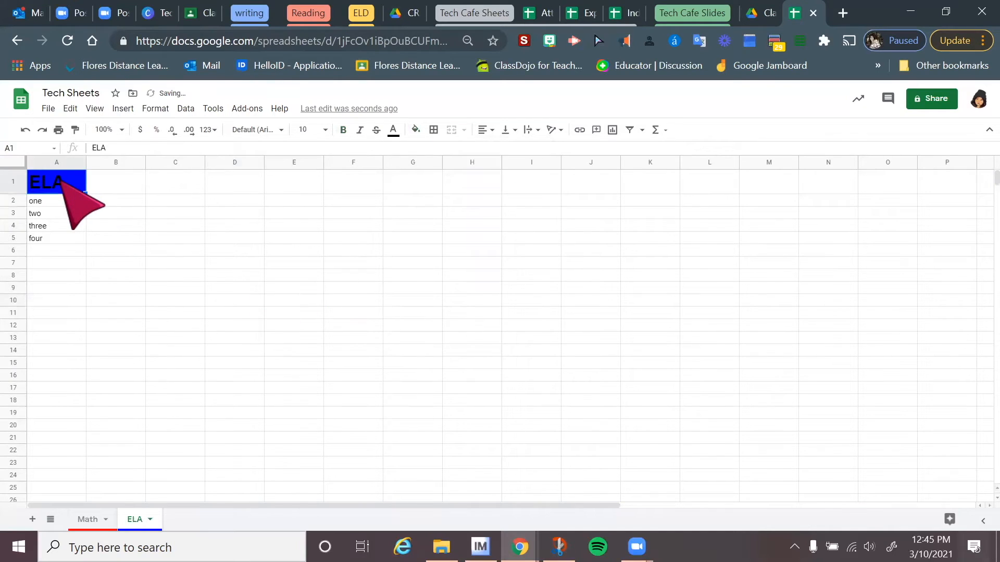
{"action": "left_click", "coordinate": [393, 130]}
{"action": "left_click", "coordinate": [517, 169]}
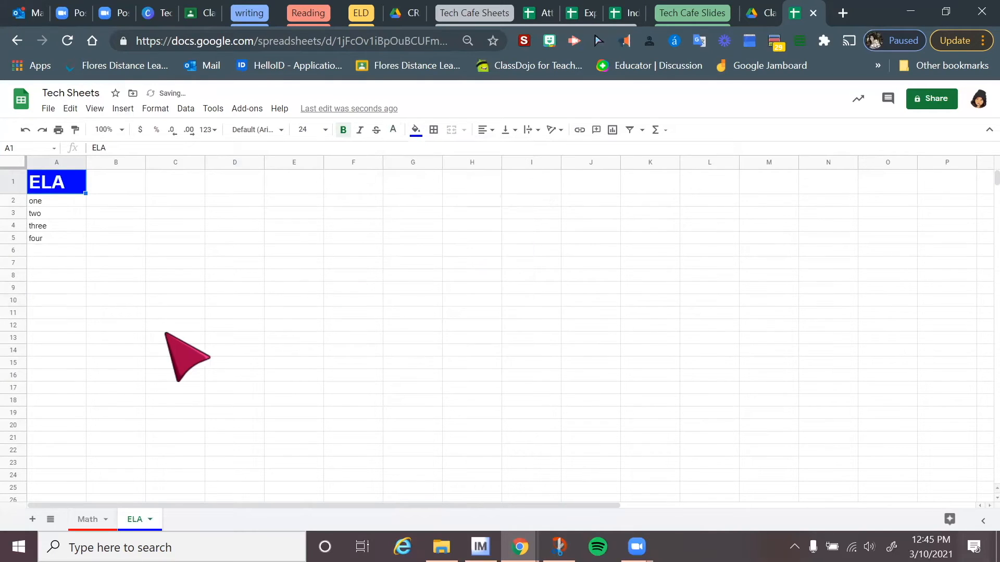
{"action": "left_click", "coordinate": [162, 336]}
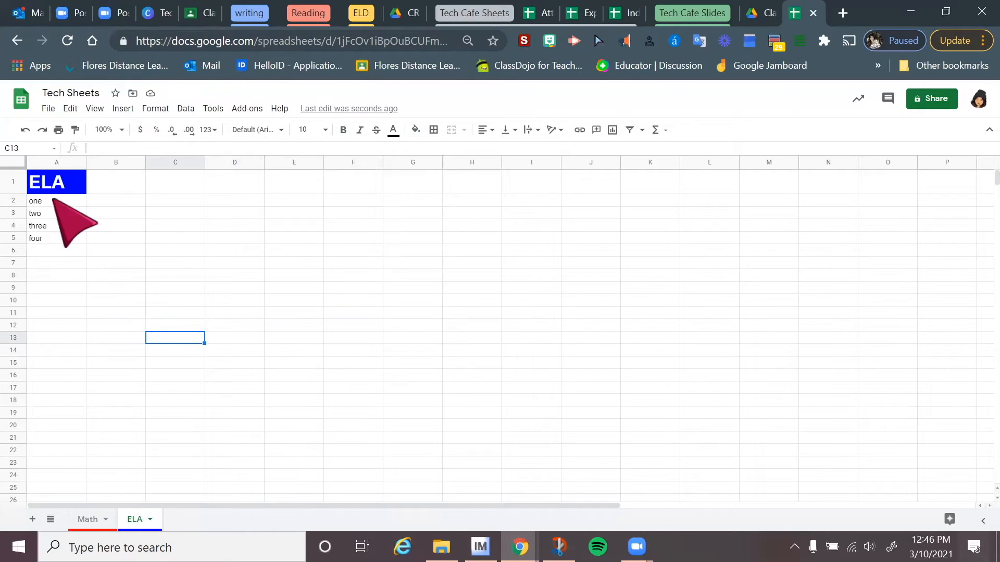
Switch to the Attendance Sheet spreadsheet and copy the range C1:V22 of its Writing sheet
{"action": "left_click_drag", "start_coordinate": [37, 177], "coordinate": [479, 411]}
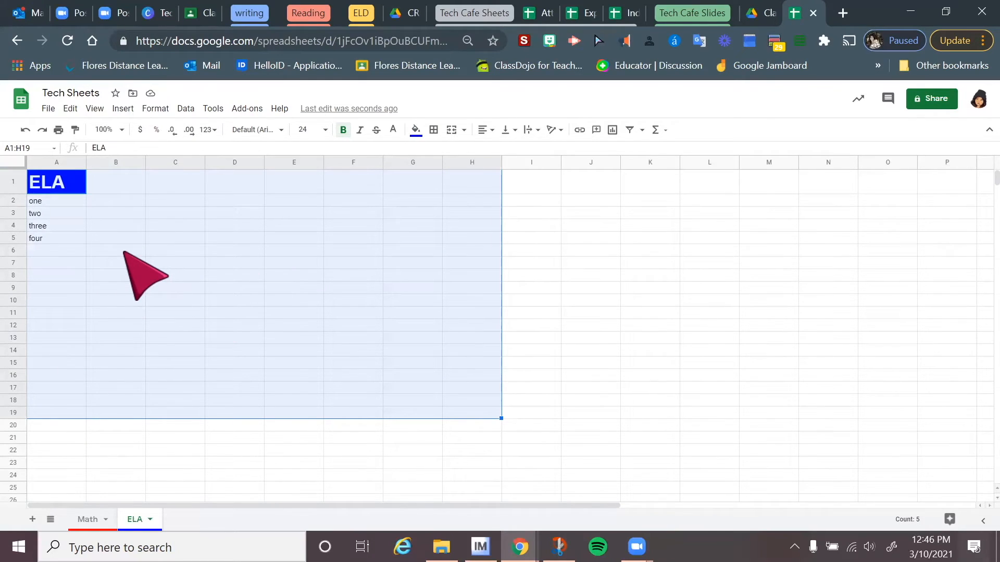
{"action": "left_click", "coordinate": [542, 16]}
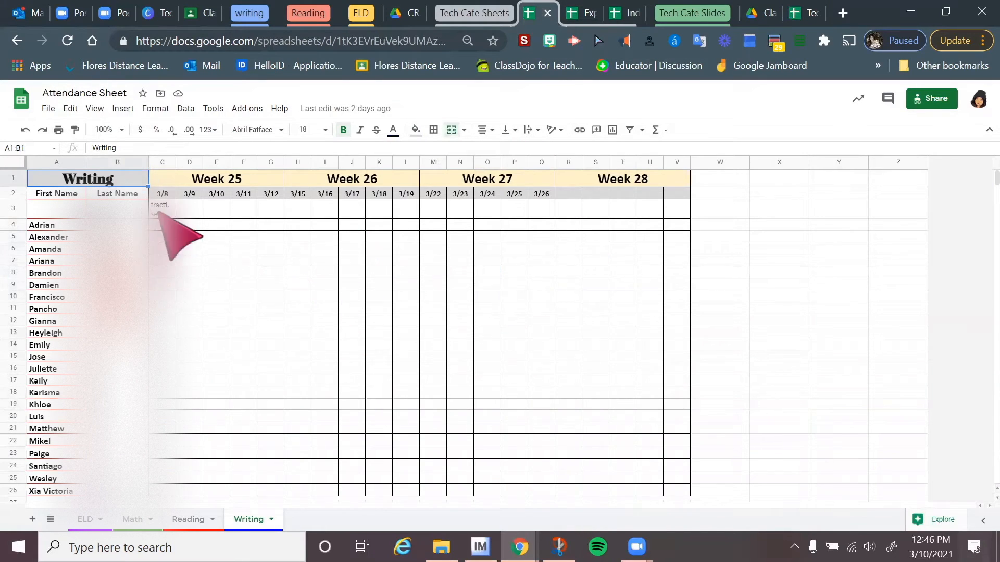
{"action": "mouse_move", "coordinate": [169, 178]}
{"action": "left_mouse_down"}
{"action": "mouse_move", "coordinate": [164, 185]}
{"action": "mouse_move", "coordinate": [313, 256]}
{"action": "mouse_move", "coordinate": [657, 341]}
{"action": "mouse_move", "coordinate": [620, 312]}
{"action": "left_mouse_up"}
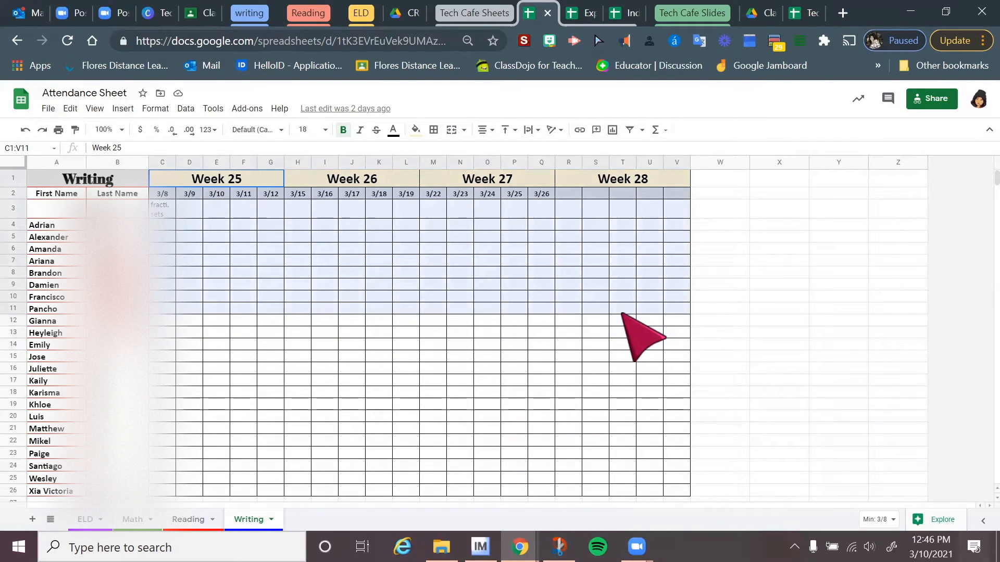
{"action": "left_click", "coordinate": [161, 179]}
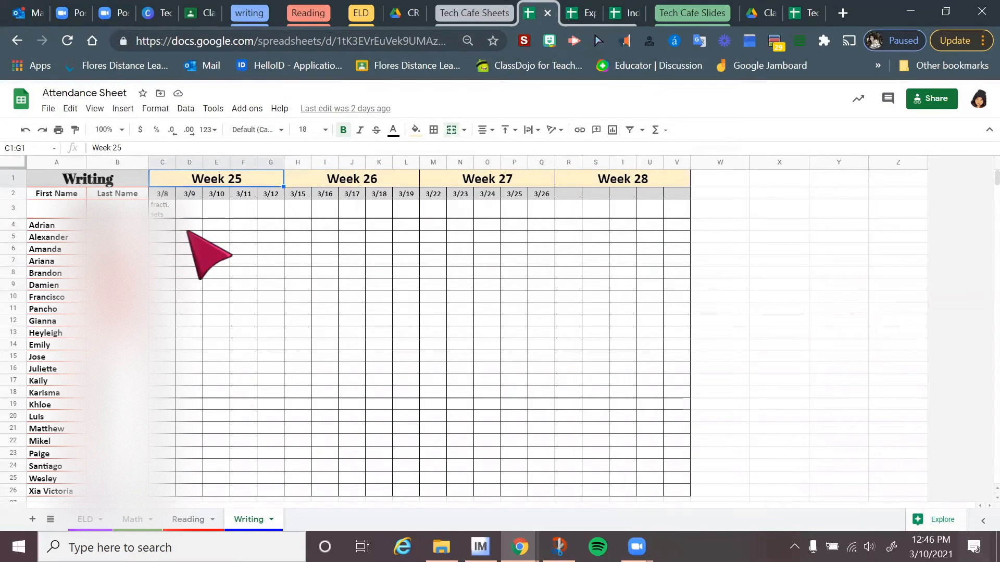
{"action": "left_click_drag", "start_coordinate": [165, 178], "coordinate": [640, 432]}
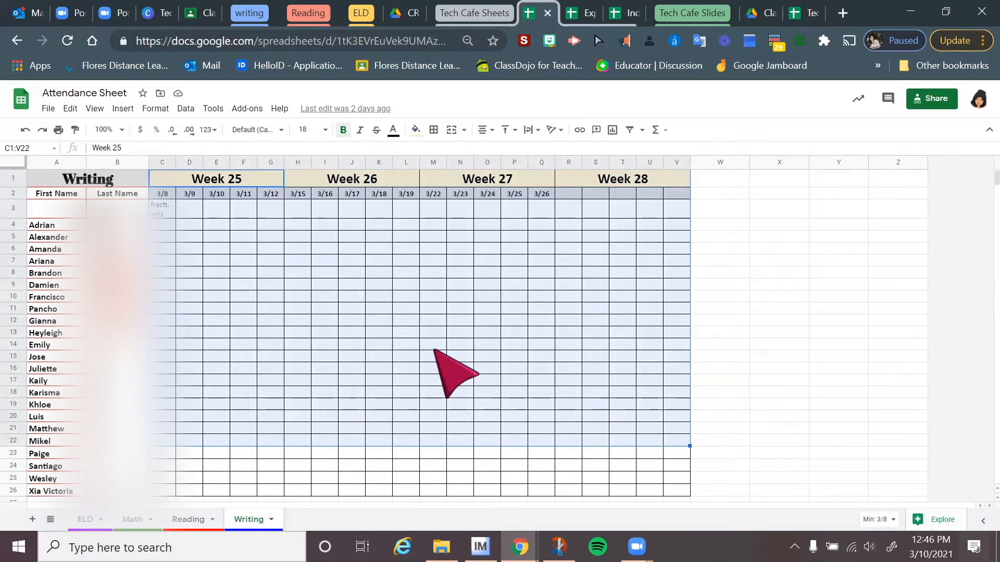
{"action": "left_click", "coordinate": [71, 108]}
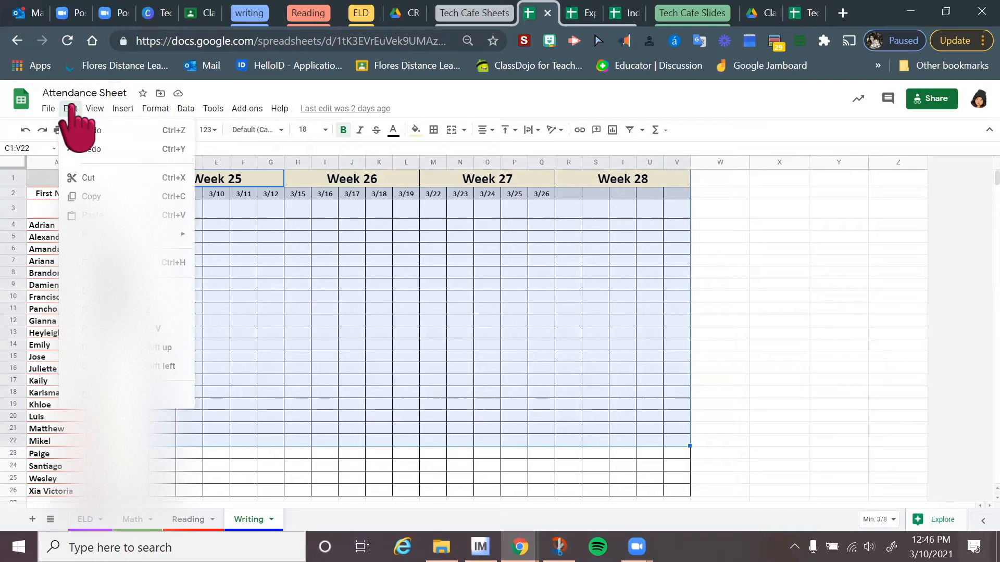
{"action": "left_click", "coordinate": [90, 196]}
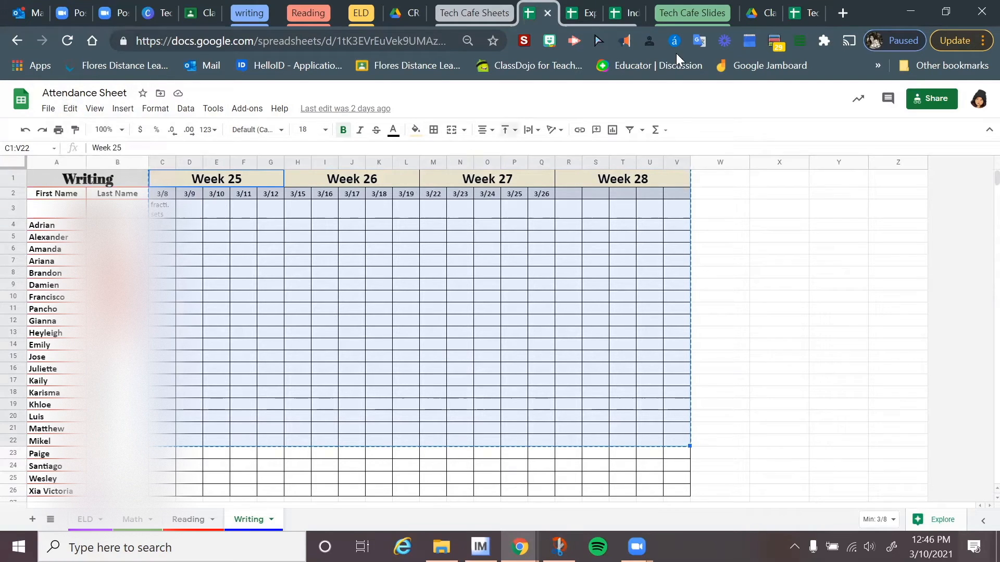
Return to the Tech Sheets spreadsheet, add a new sheet and paste the copied attendance grid at cell A1
{"action": "left_click", "coordinate": [808, 16]}
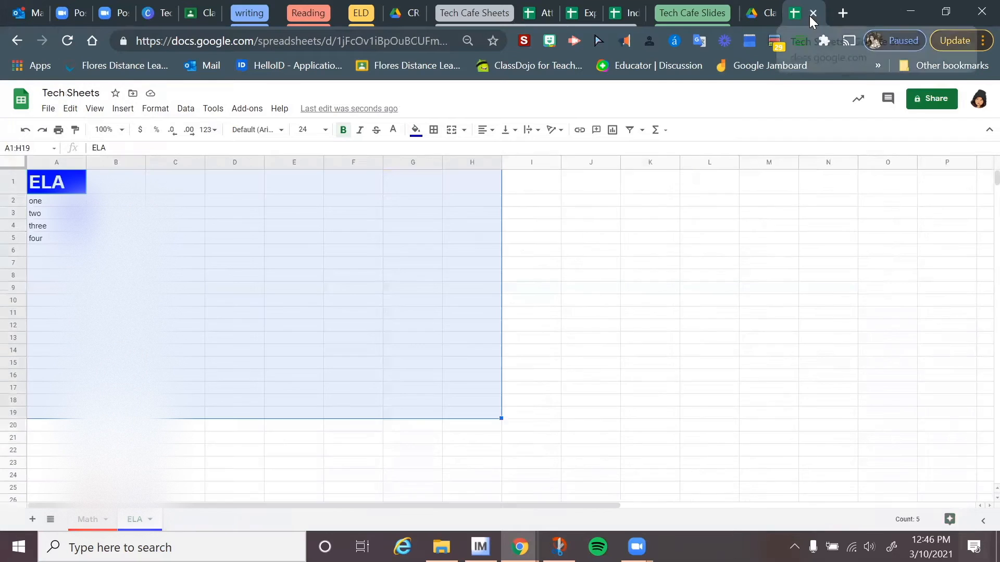
{"action": "left_click", "coordinate": [137, 462]}
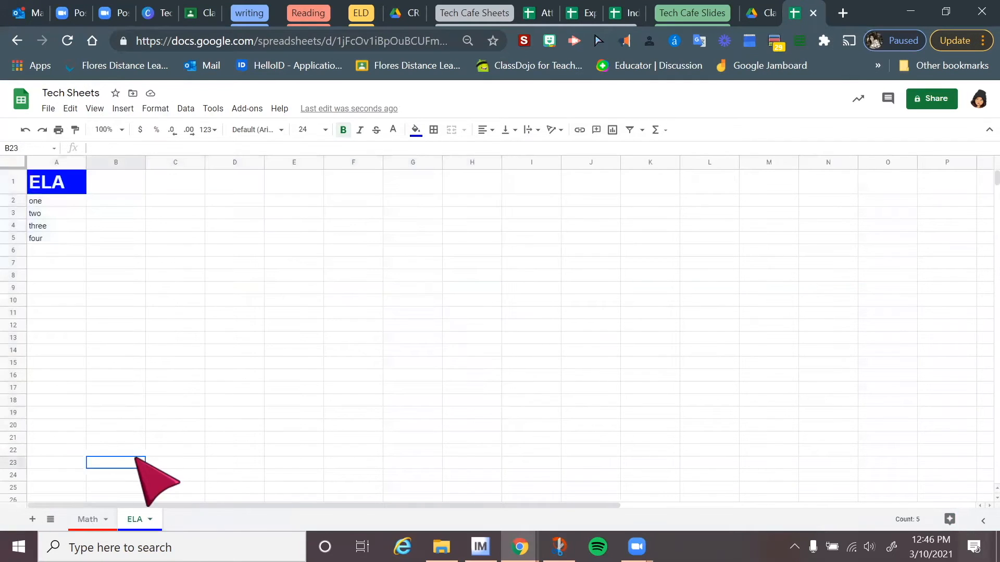
{"action": "left_click", "coordinate": [32, 519]}
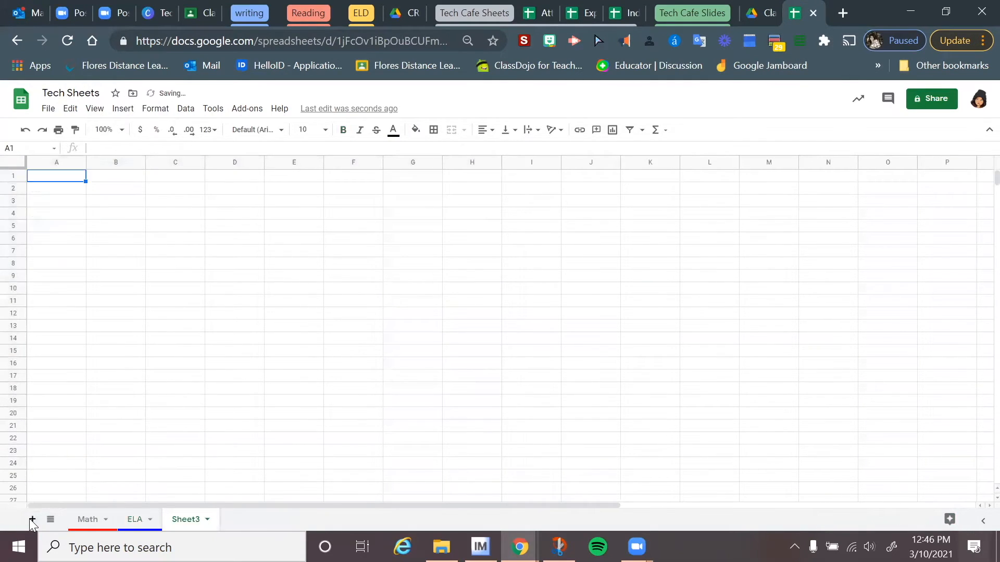
{"action": "right_click", "coordinate": [71, 176]}
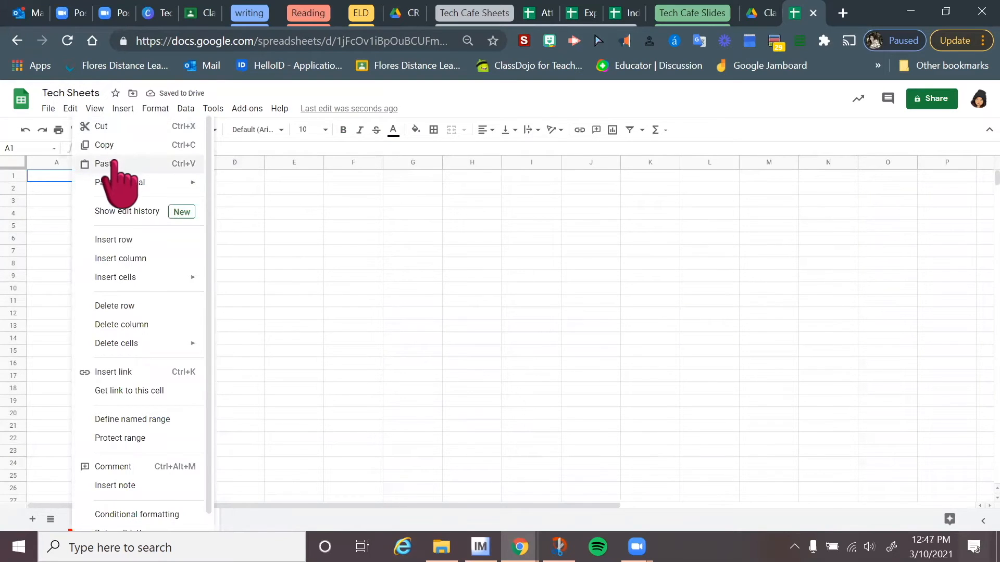
{"action": "key", "text": "ctrl+v"}
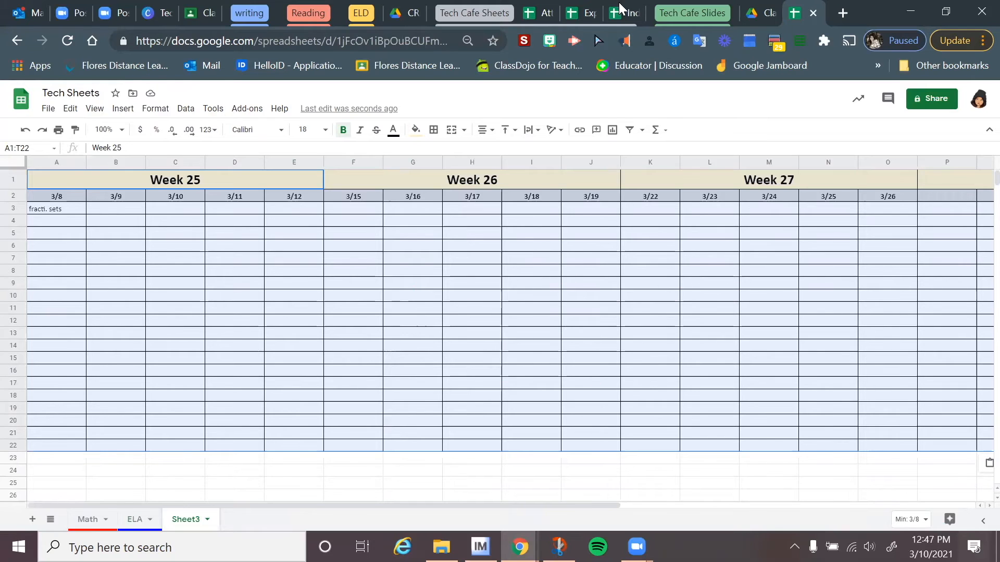
Go back to the Attendance Sheet spreadsheet, clear the range selection and examine the Writing sheet's layout
{"action": "left_click", "coordinate": [542, 16]}
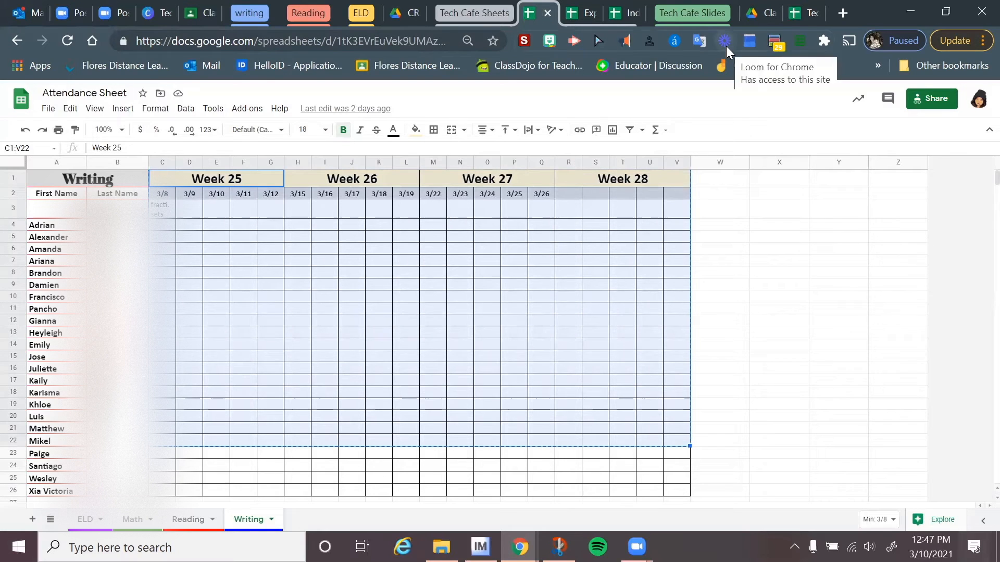
{"action": "left_click", "coordinate": [796, 306]}
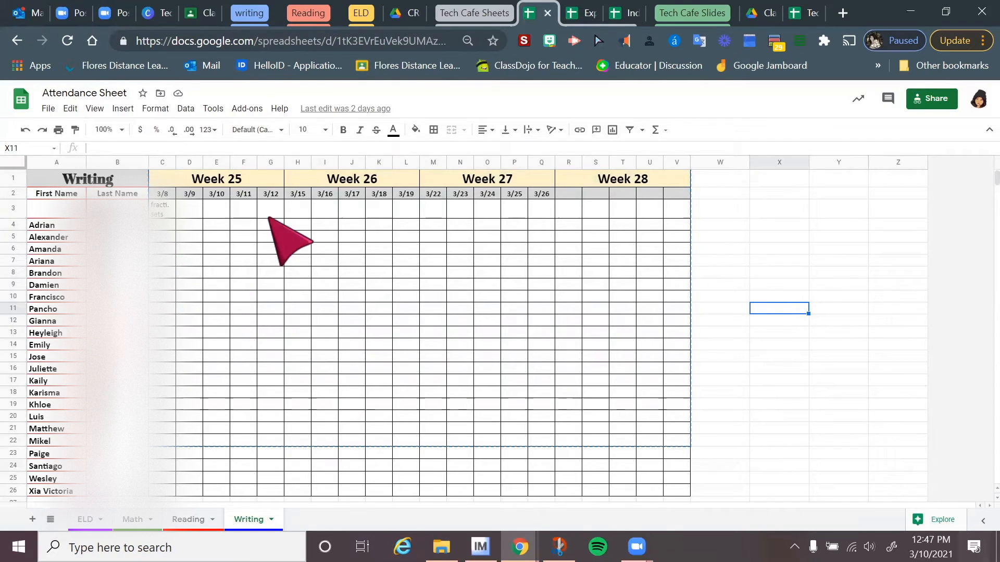
{"action": "left_click", "coordinate": [802, 248]}
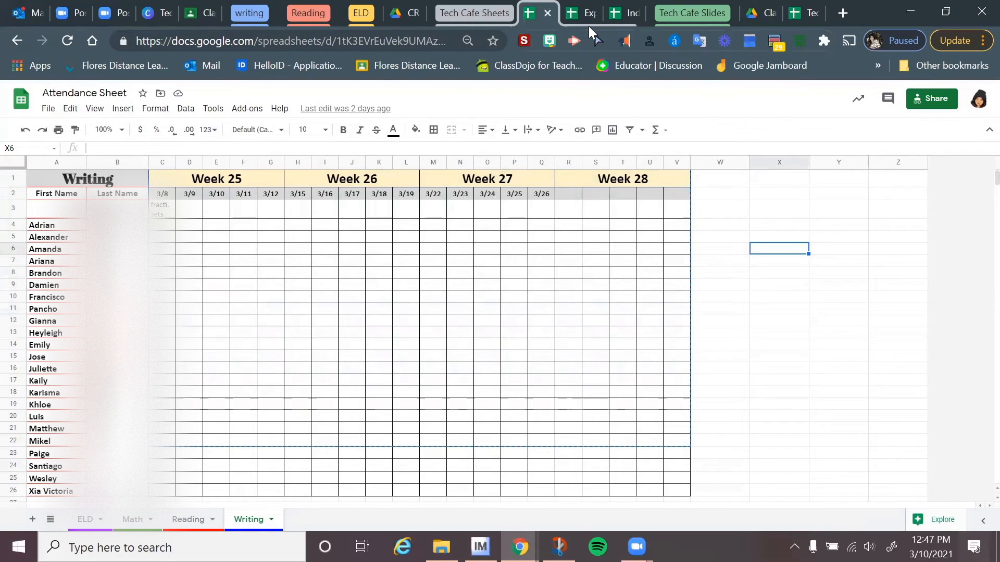
View the Math sheet in Tech Sheets, then open the Expanding/Enriching Verb Charts spreadsheet
{"action": "left_click", "coordinate": [793, 9]}
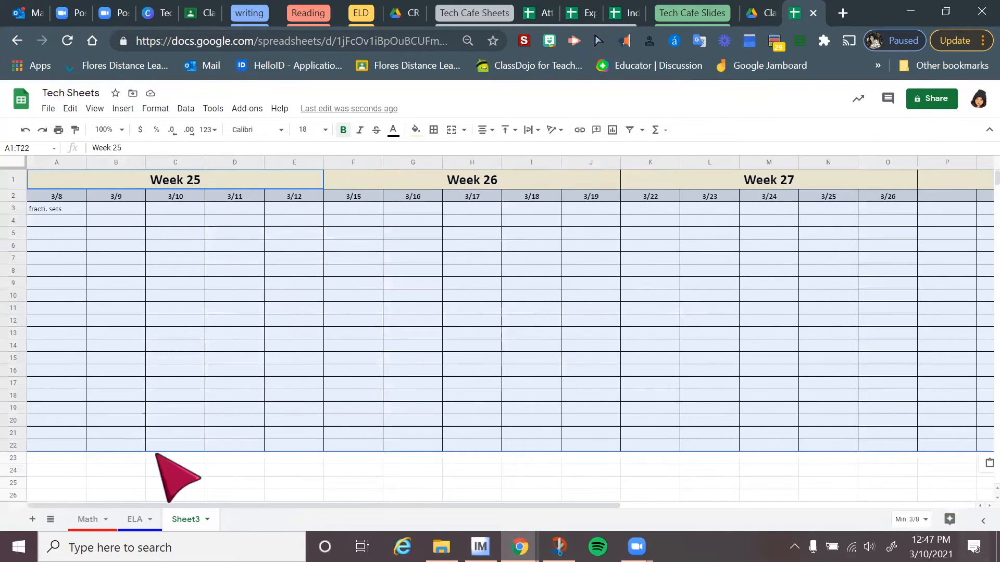
{"action": "left_click", "coordinate": [83, 519]}
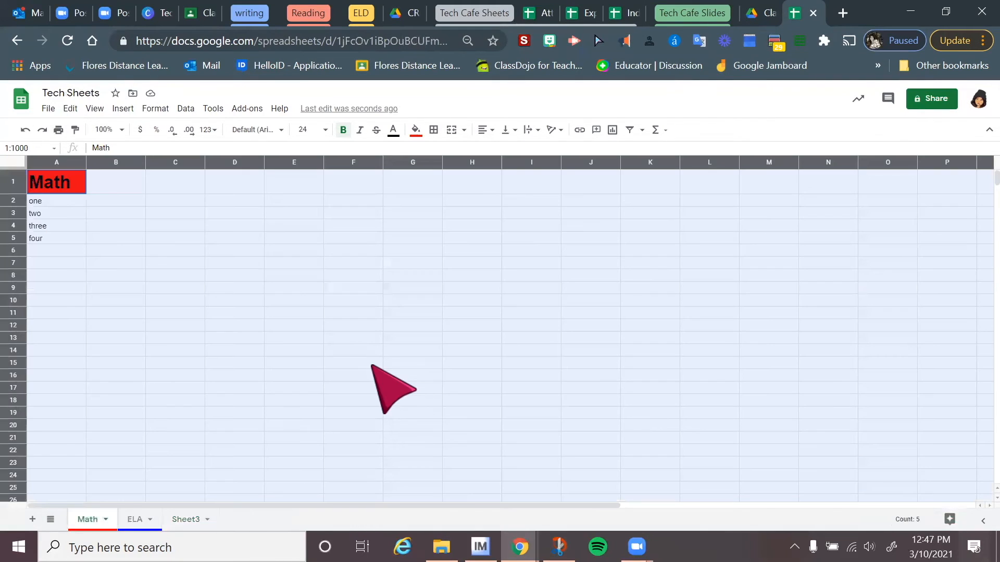
{"action": "left_click", "coordinate": [370, 365]}
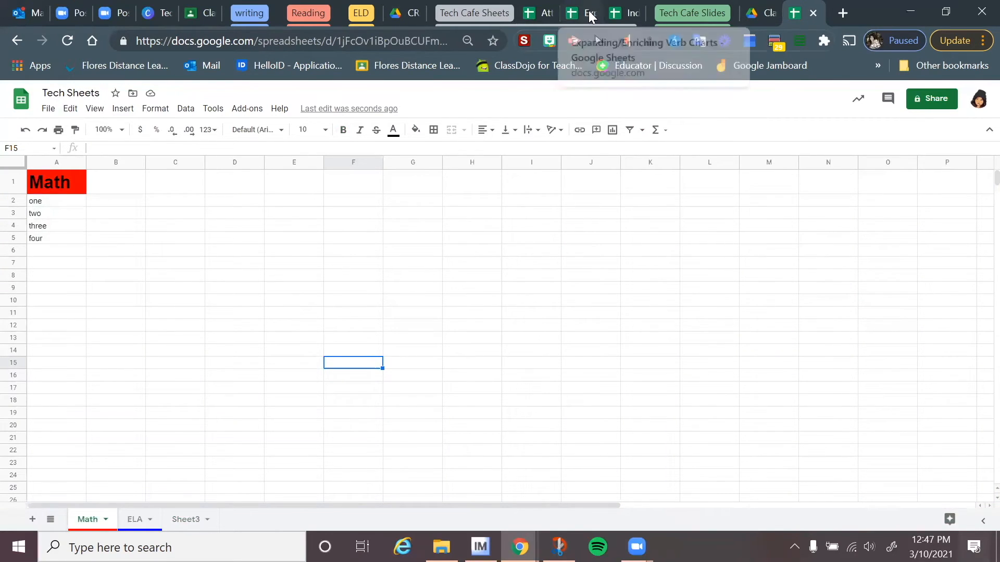
{"action": "left_click", "coordinate": [590, 14]}
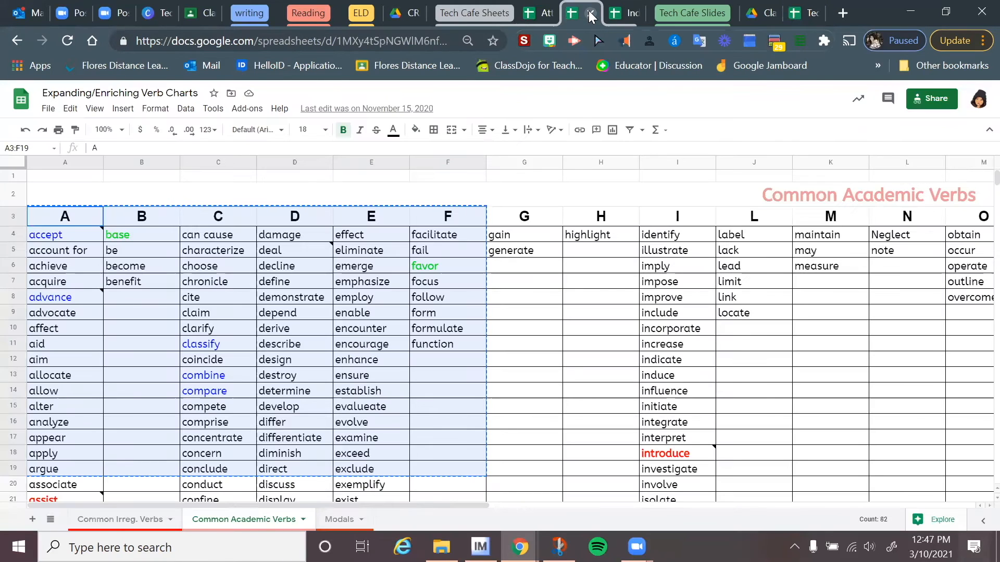
Open the Common Irreg. Verbs sheet and select the empty cell G4 beside the irregular verbs table
{"action": "left_click", "coordinate": [521, 188]}
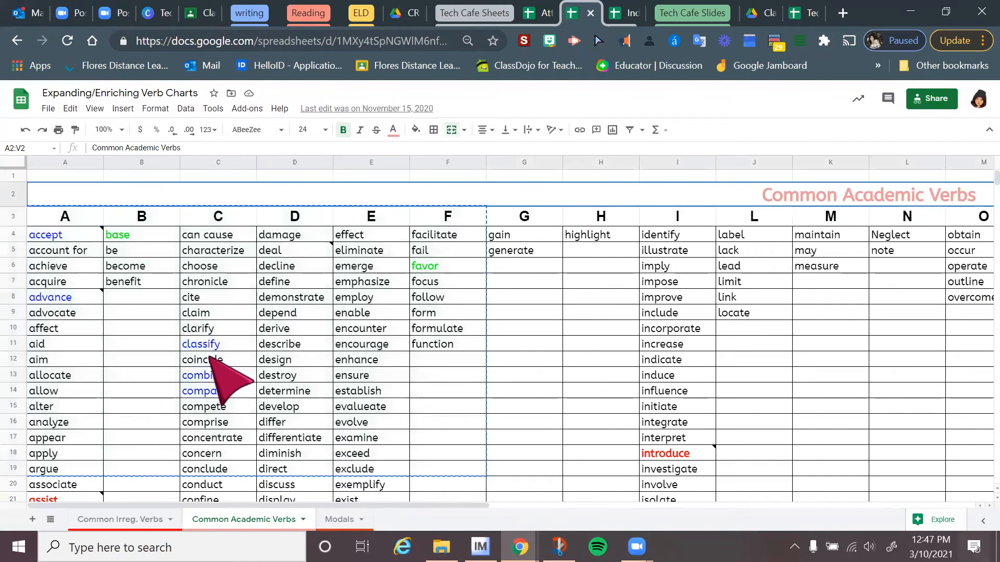
{"action": "left_click", "coordinate": [105, 521]}
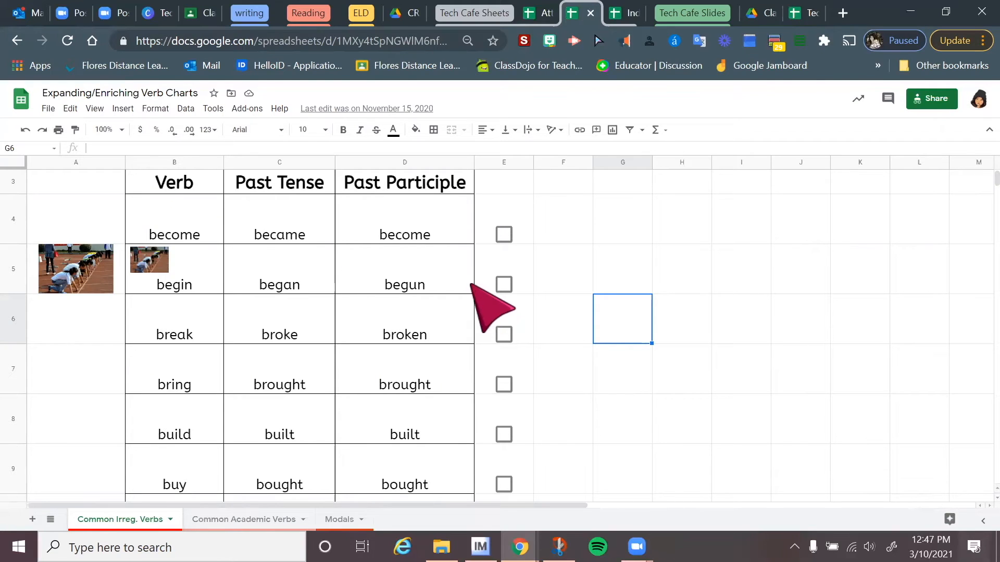
{"action": "scroll", "coordinate": [229, 224], "scroll_direction": "up", "scroll_amount": 2}
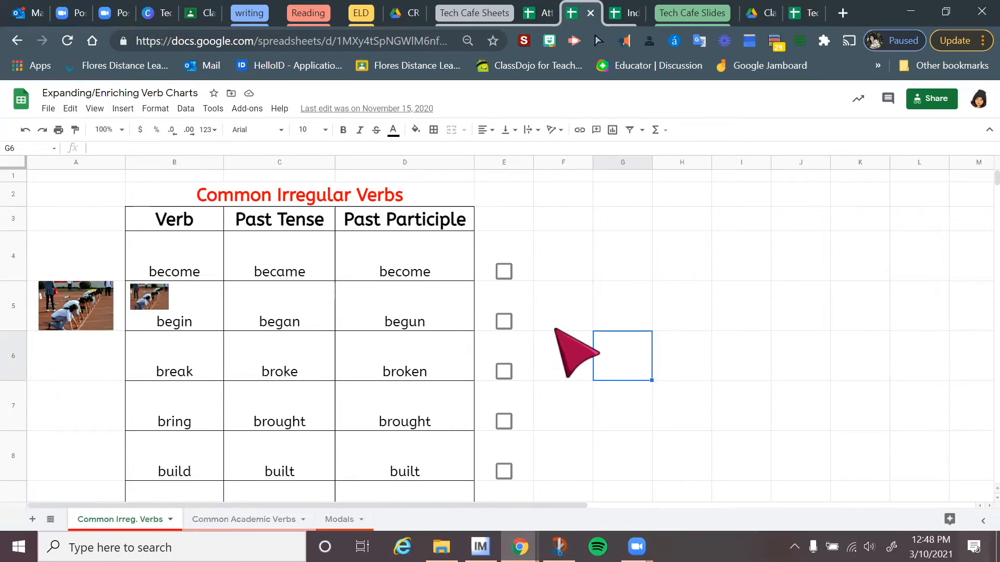
{"action": "left_click", "coordinate": [621, 315]}
{"action": "left_click", "coordinate": [623, 254]}
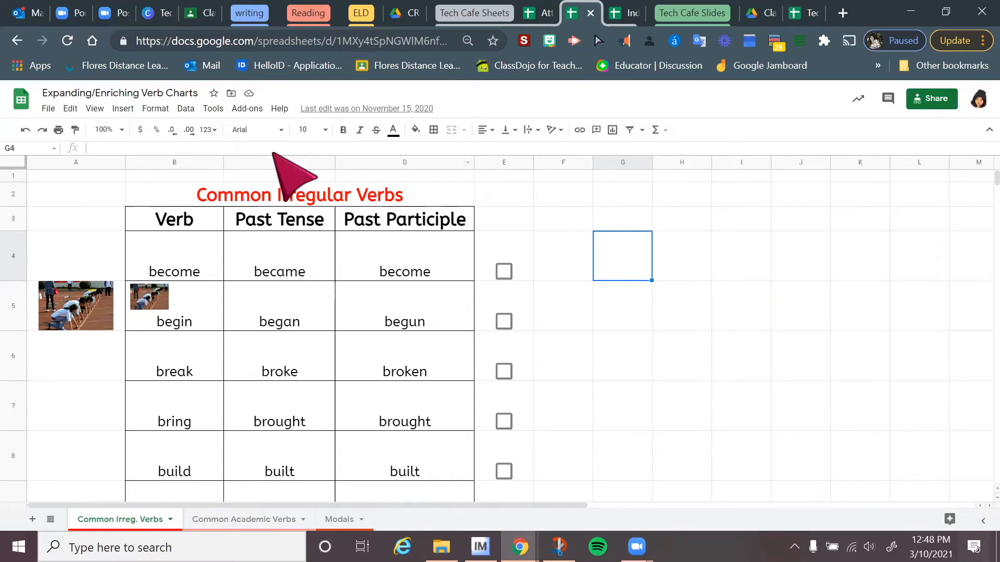
Examine the options for inserting an image, then compare the in-cell picture in A5 with the floating picture beside "begin"
{"action": "left_click", "coordinate": [125, 109]}
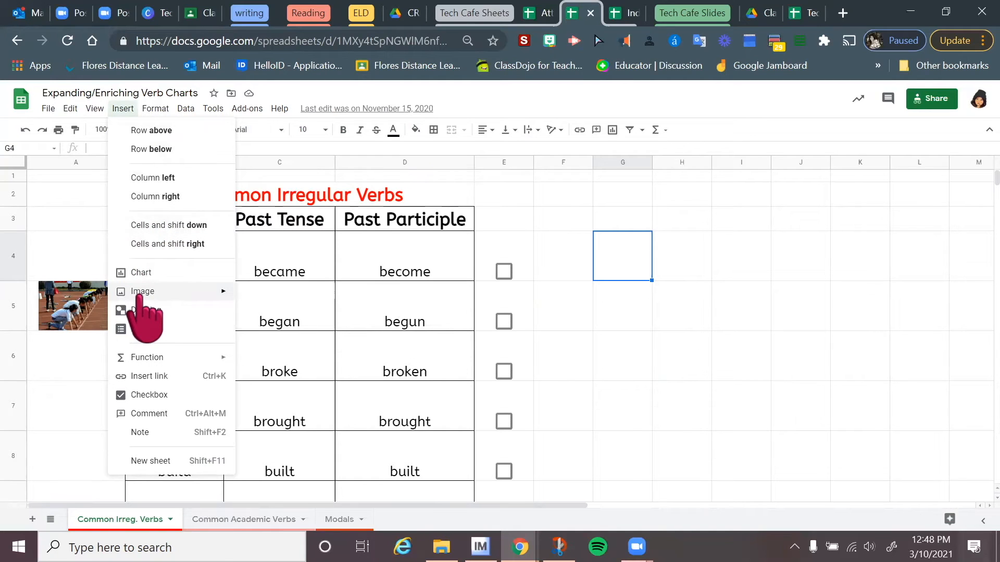
{"action": "mouse_move", "coordinate": [139, 296]}
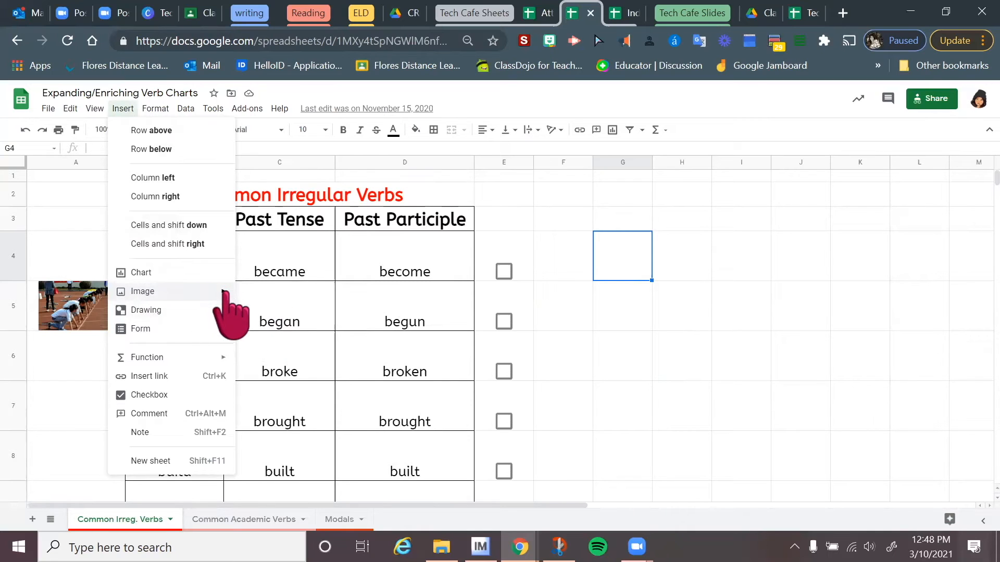
{"action": "mouse_move", "coordinate": [225, 293]}
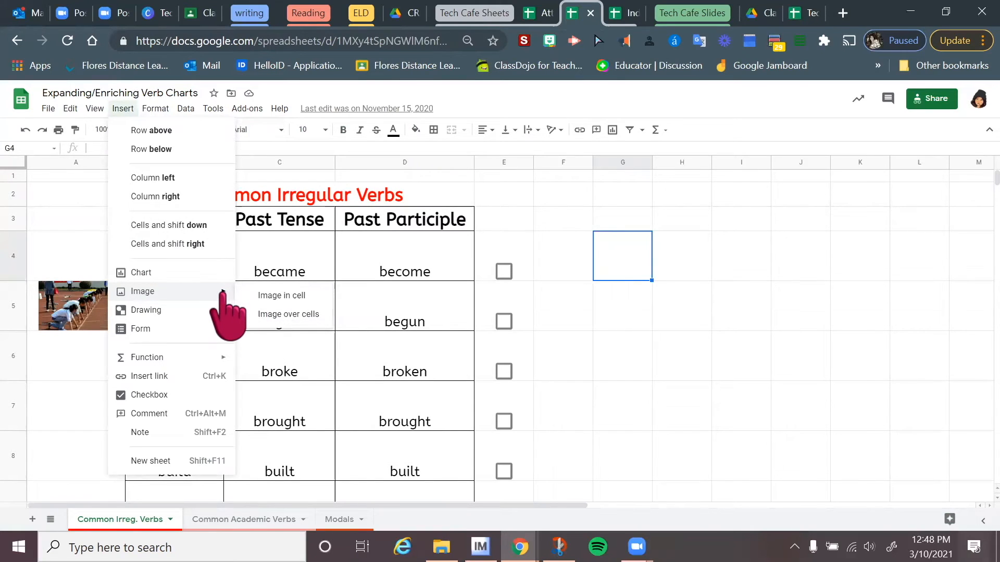
{"action": "left_click", "coordinate": [649, 356]}
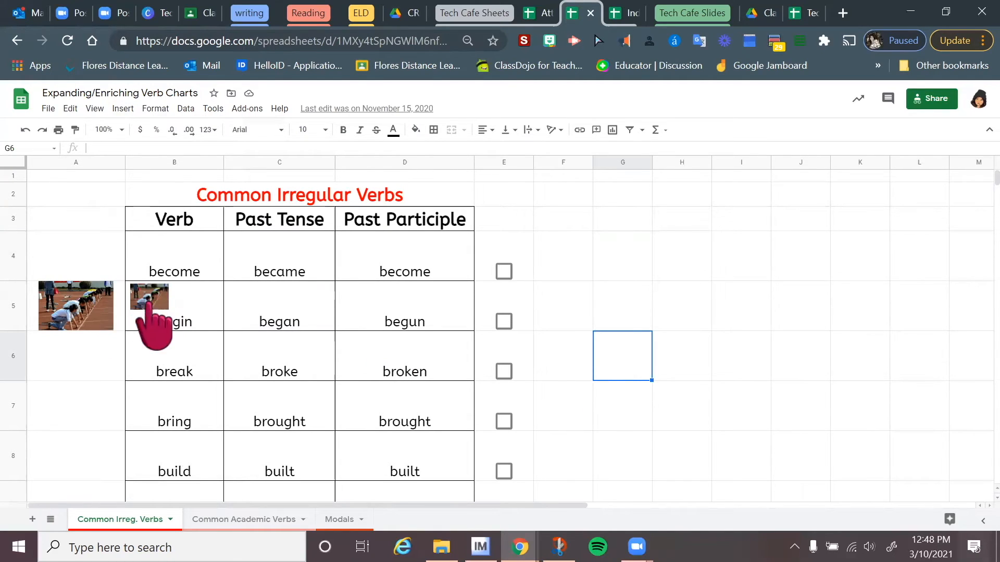
{"action": "left_click", "coordinate": [102, 324]}
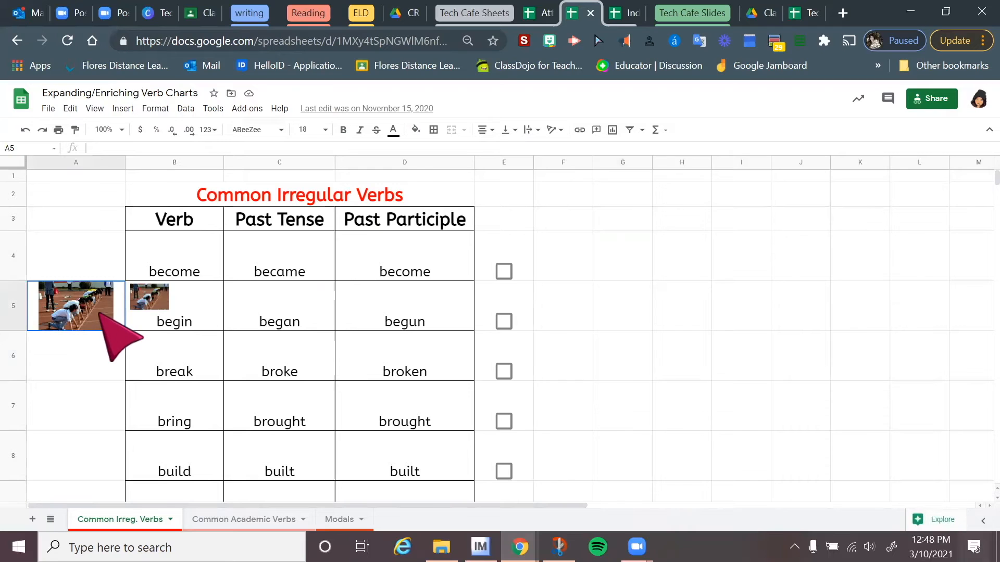
{"action": "double_click", "coordinate": [103, 314]}
{"action": "left_click", "coordinate": [104, 224]}
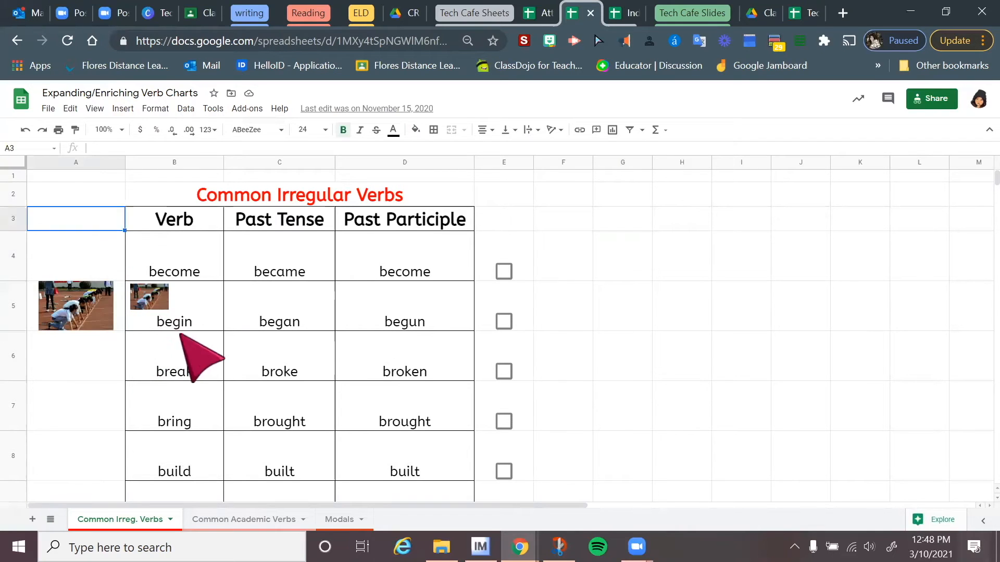
{"action": "left_click", "coordinate": [148, 296]}
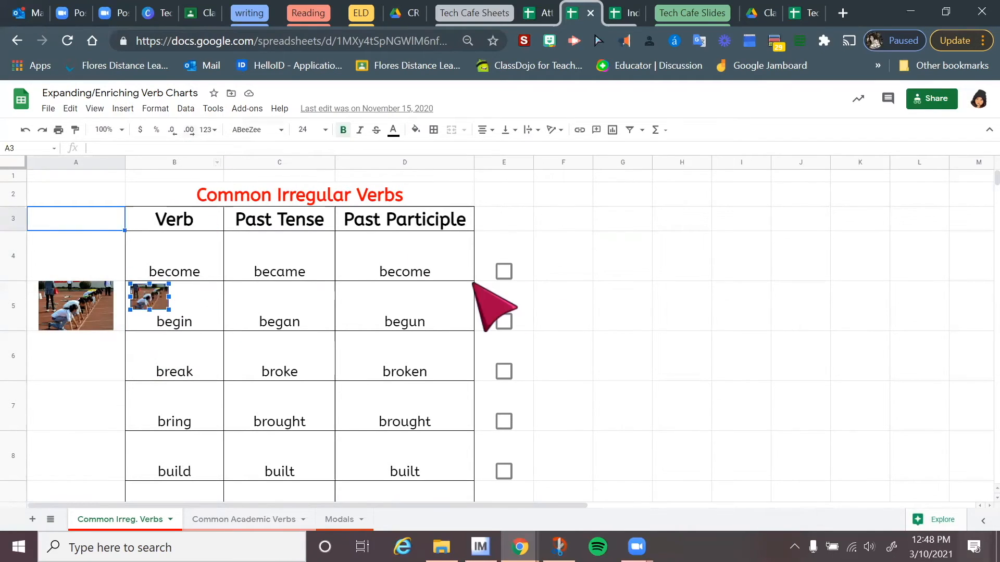
Insert the first Google image search result for "running" as a picture inside cell G4
{"action": "left_click", "coordinate": [622, 257]}
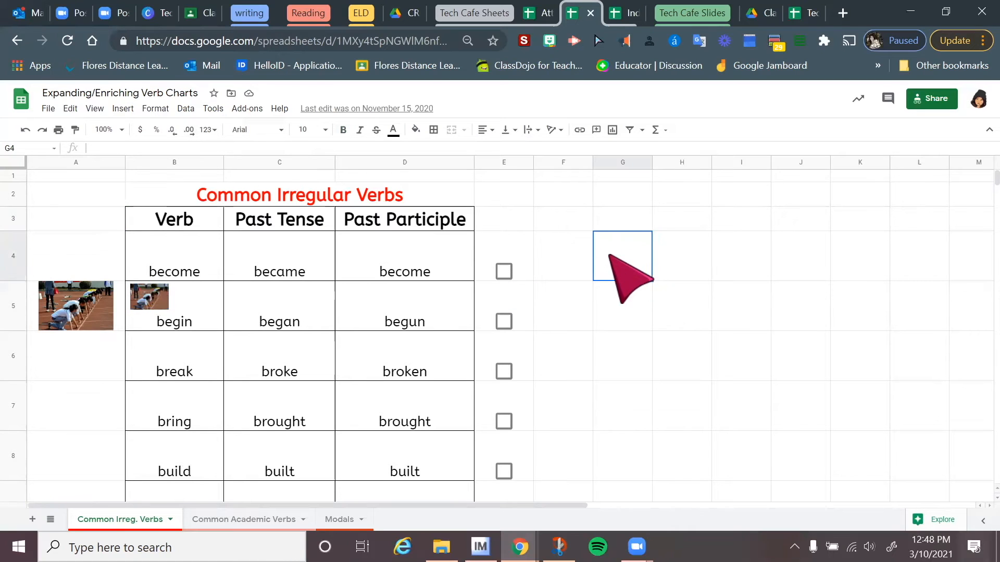
{"action": "left_click", "coordinate": [123, 109]}
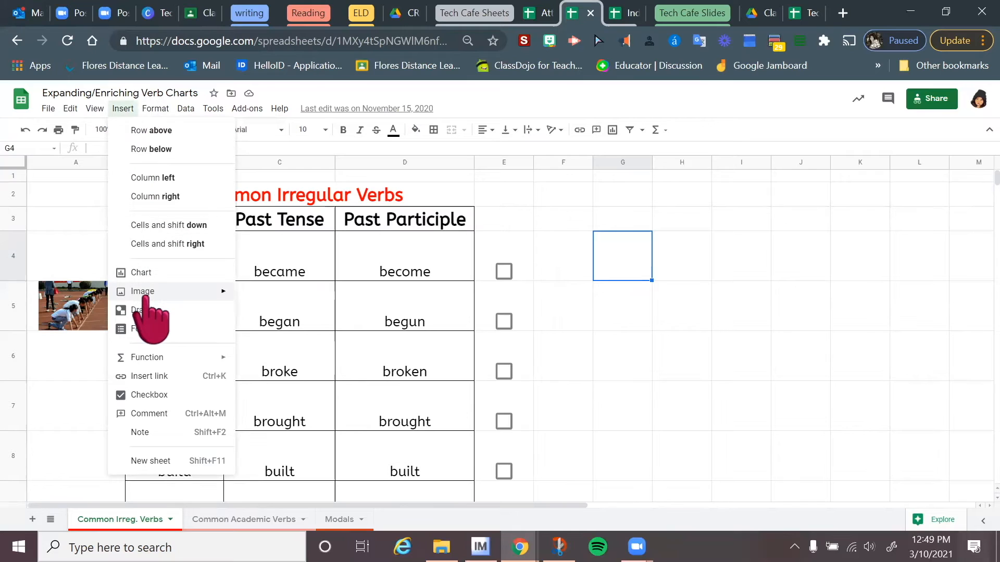
{"action": "mouse_move", "coordinate": [138, 292]}
{"action": "left_click", "coordinate": [293, 297]}
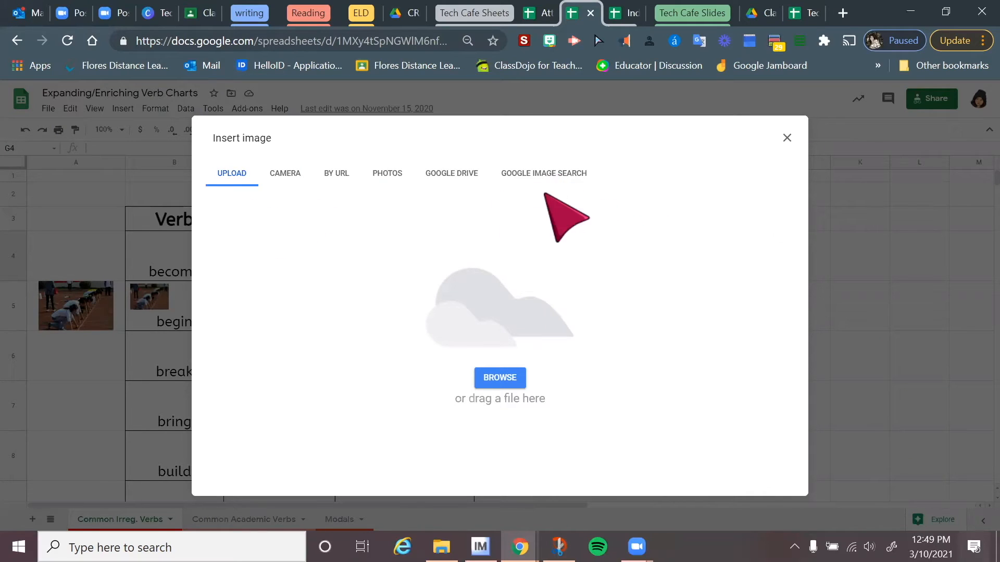
{"action": "left_click", "coordinate": [554, 174]}
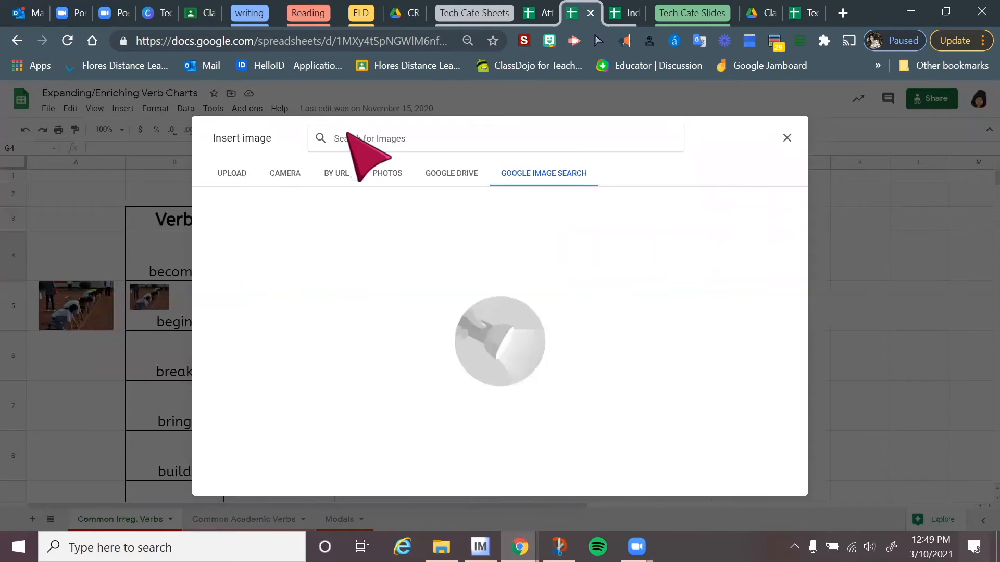
{"action": "type", "text": "running"}
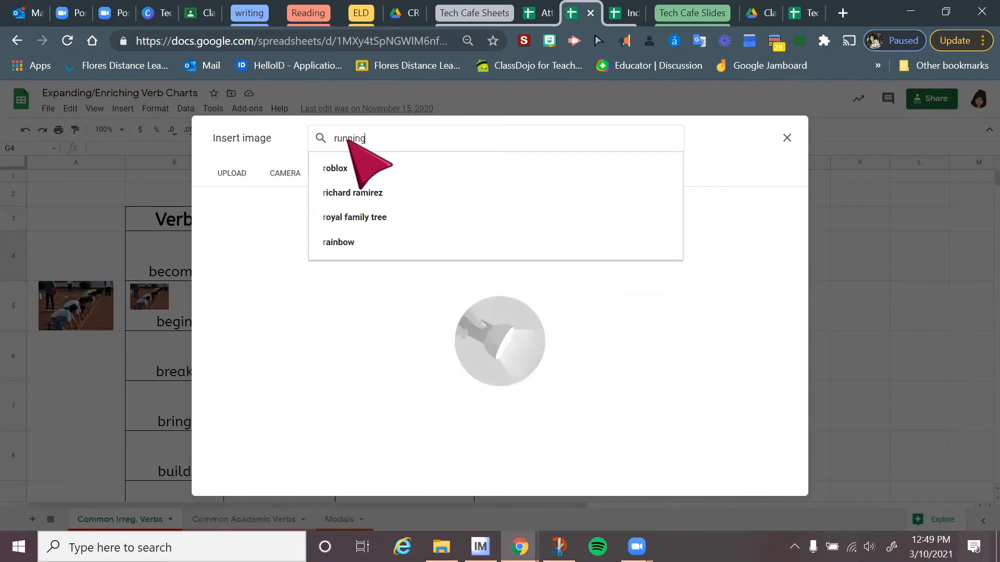
{"action": "key", "text": "Return"}
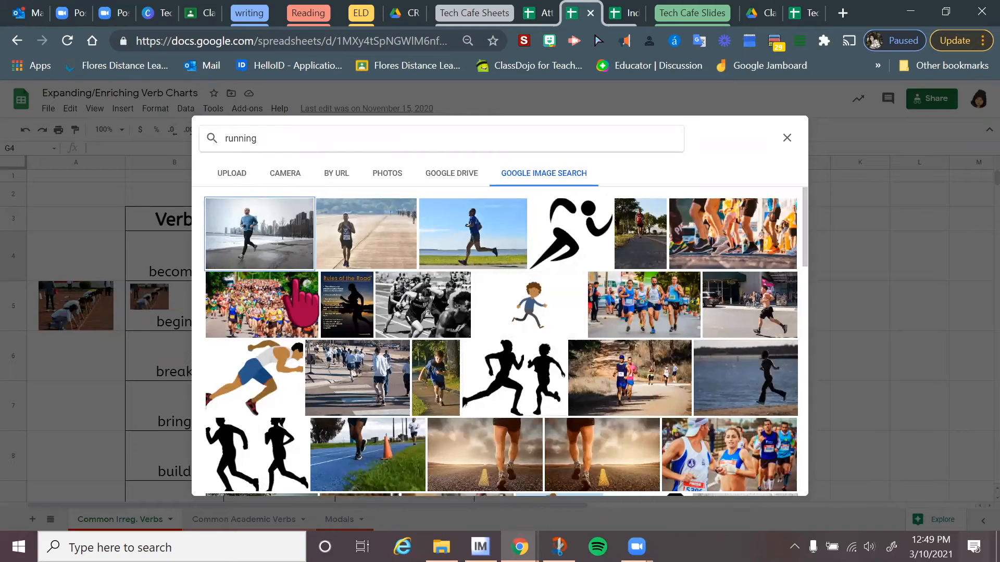
{"action": "left_click", "coordinate": [272, 229]}
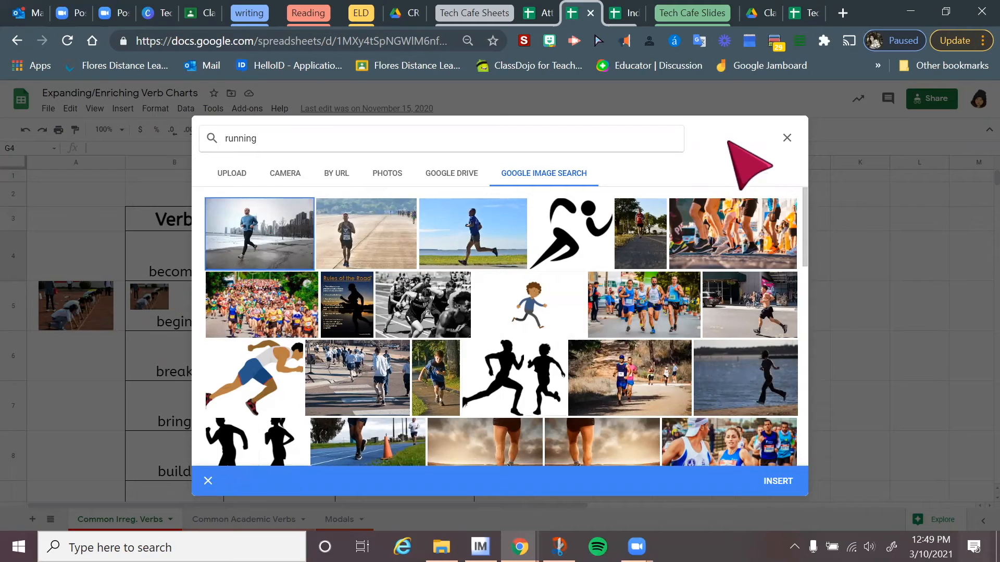
{"action": "left_click", "coordinate": [712, 99]}
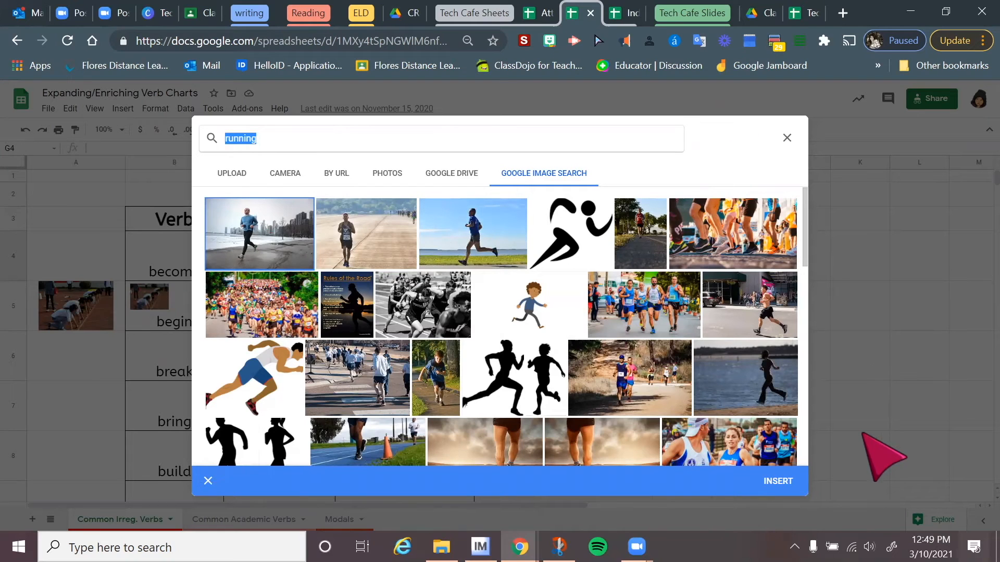
{"action": "left_click", "coordinate": [862, 343]}
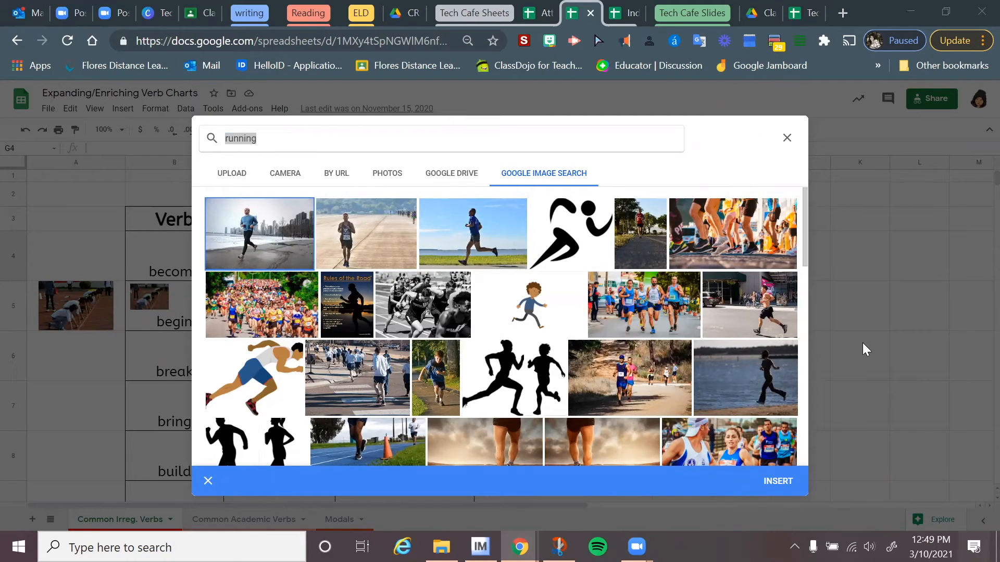
{"action": "left_click", "coordinate": [780, 481]}
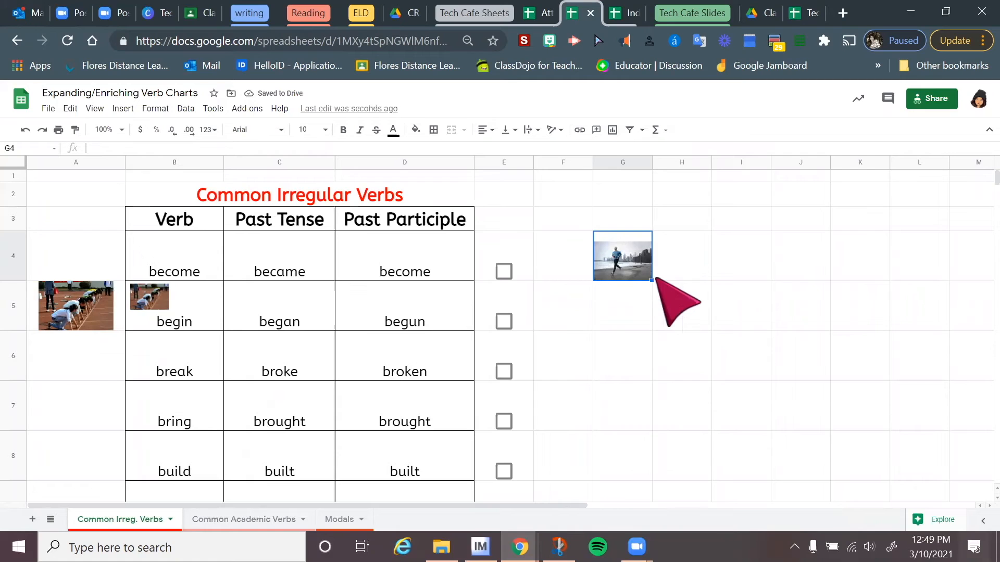
Try to enlarge the running picture in G4 by its corner, then delete the contents of G4:G5
{"action": "left_click", "coordinate": [684, 290]}
{"action": "left_click", "coordinate": [649, 276]}
{"action": "left_click_drag", "start_coordinate": [652, 280], "coordinate": [688, 318]}
{"action": "left_click", "coordinate": [629, 265]}
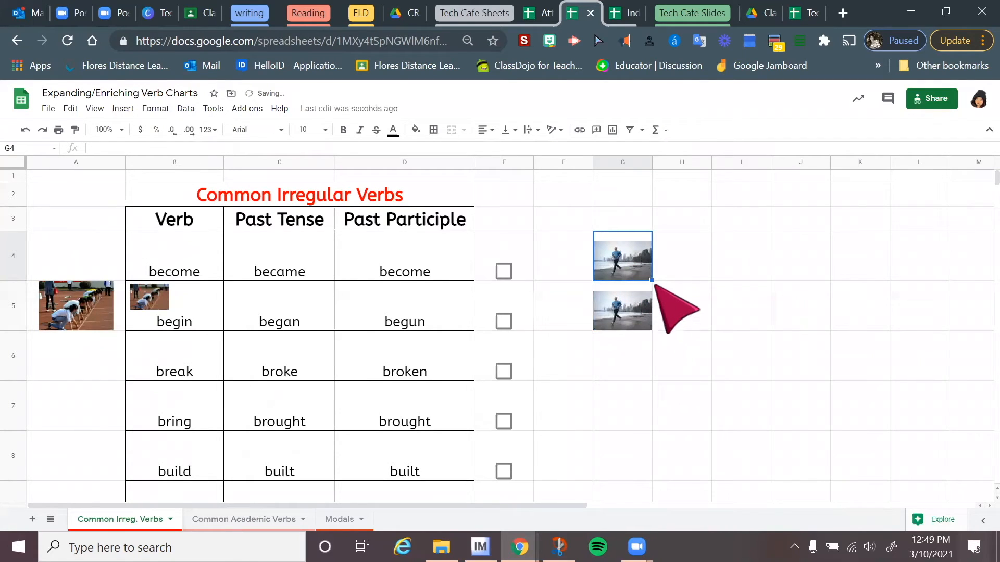
{"action": "key", "text": "shift+Down"}
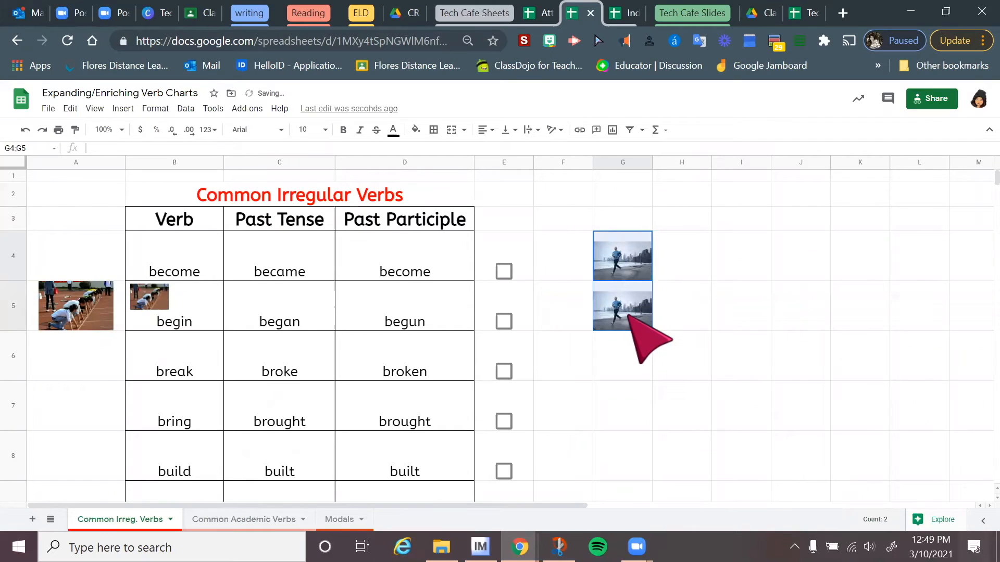
{"action": "key", "text": "Delete"}
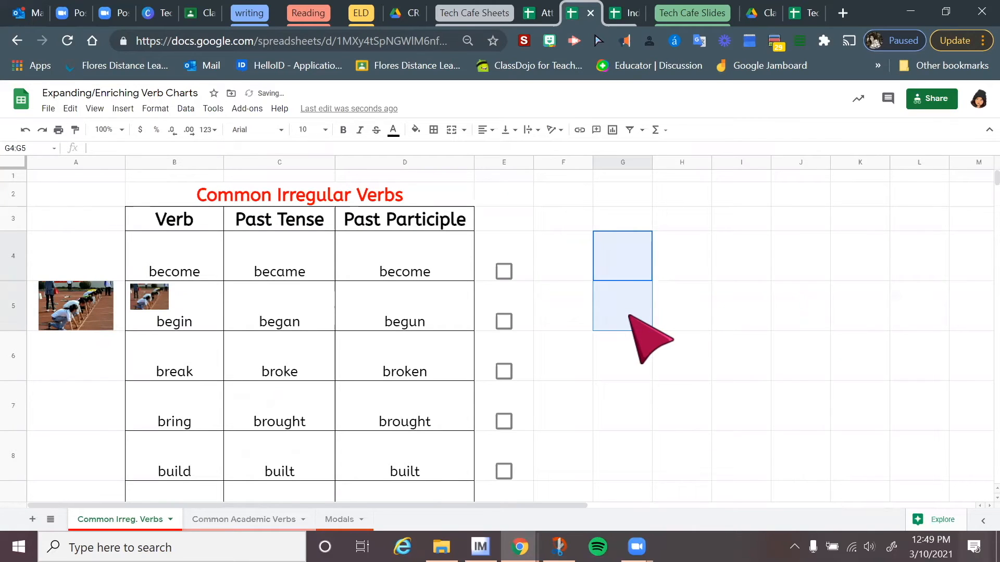
Insert the first Google image search result for "running" as an image over the cells, starting from H5
{"action": "left_click", "coordinate": [693, 322]}
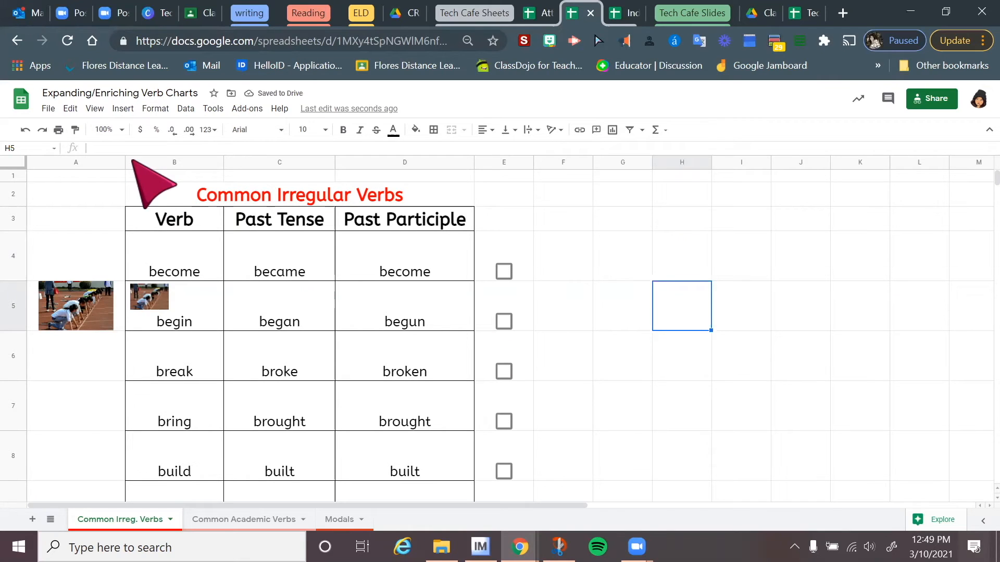
{"action": "left_click", "coordinate": [123, 109]}
{"action": "mouse_move", "coordinate": [148, 293]}
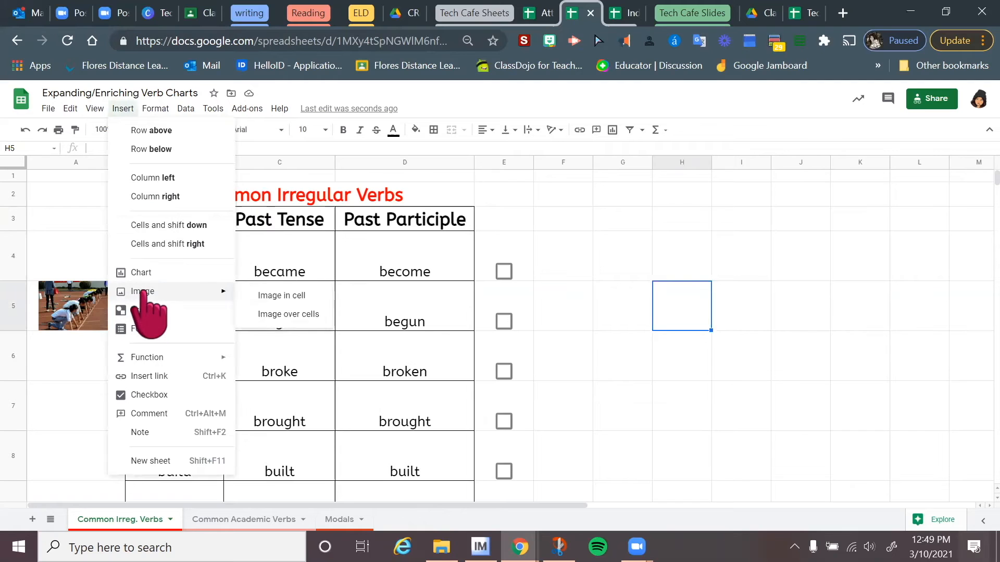
{"action": "left_click", "coordinate": [308, 315]}
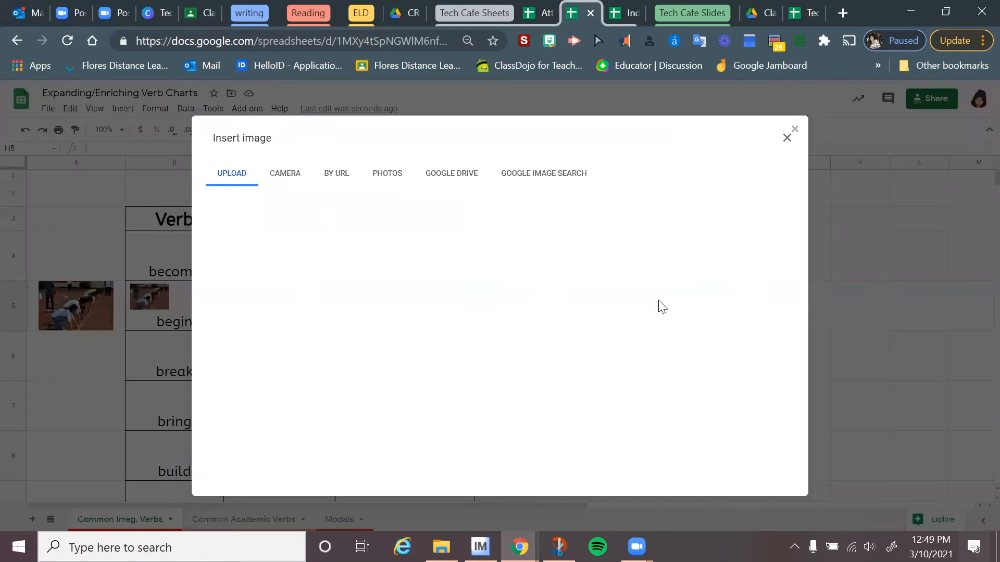
{"action": "left_click", "coordinate": [576, 175]}
{"action": "type", "text": "running"}
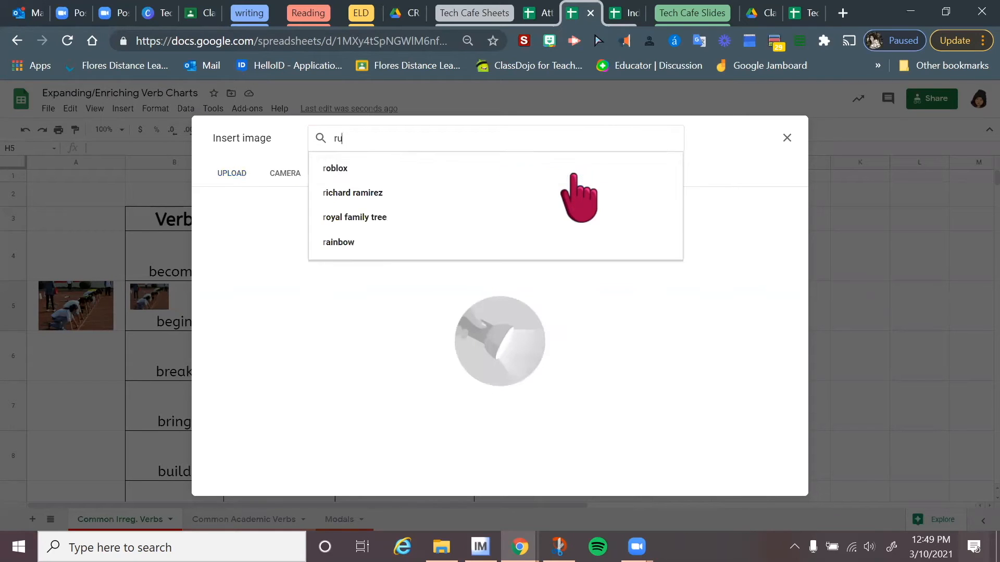
{"action": "key", "text": "Return"}
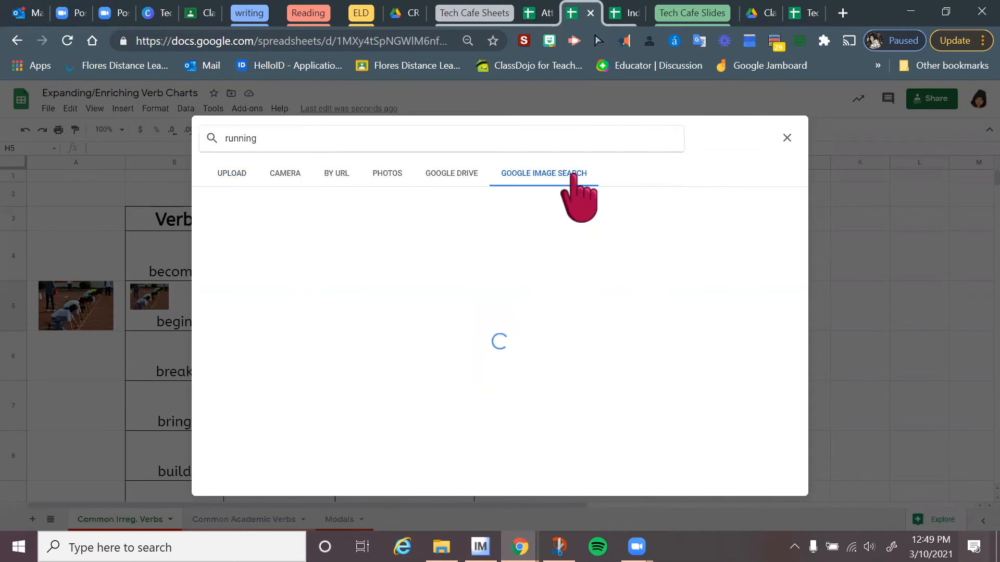
{"action": "left_click", "coordinate": [274, 242]}
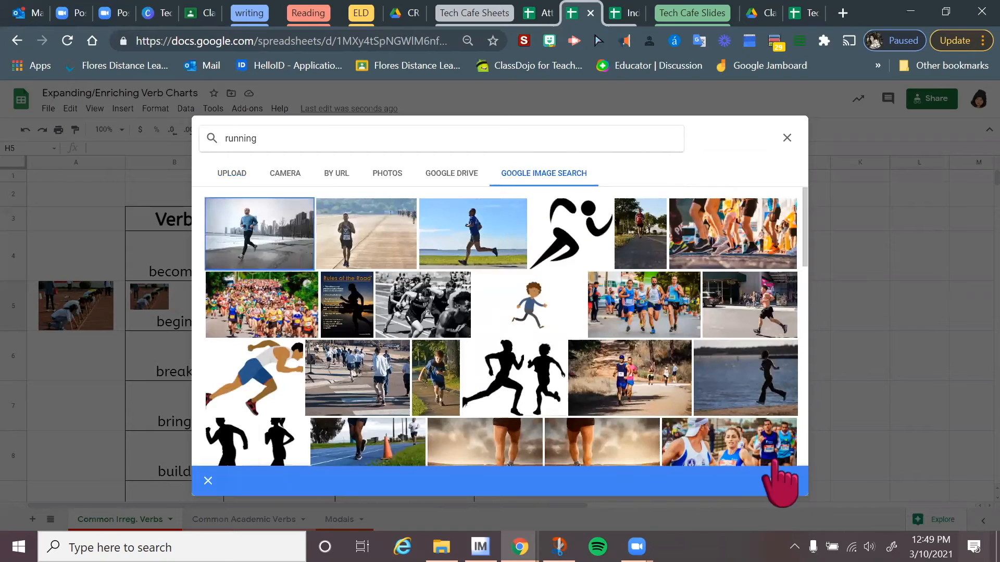
{"action": "left_click", "coordinate": [781, 480]}
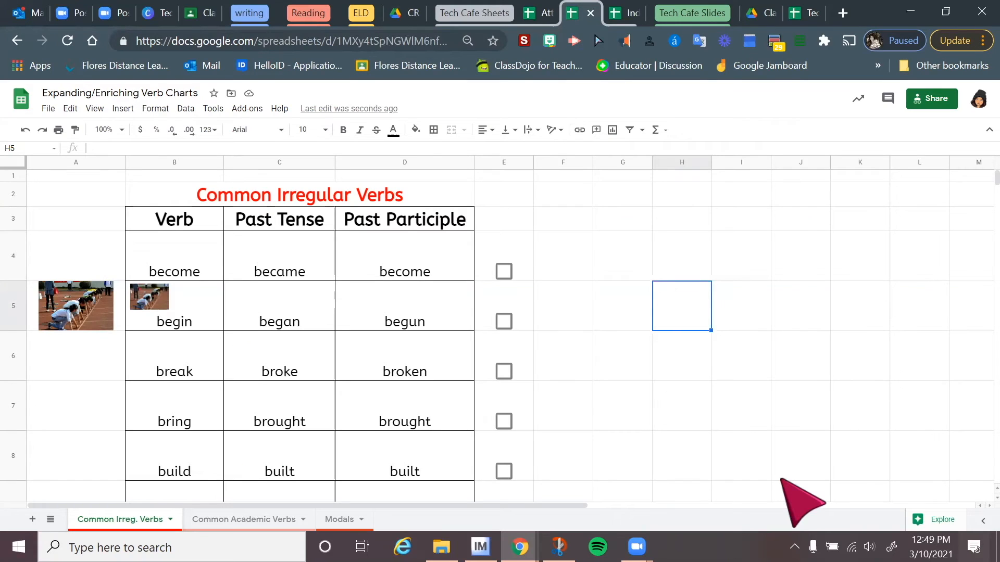
Shrink the floating running picture to about one cell's width and position it over cell F4
{"action": "left_click_drag", "start_coordinate": [848, 402], "coordinate": [694, 261]}
{"action": "left_click", "coordinate": [697, 305]}
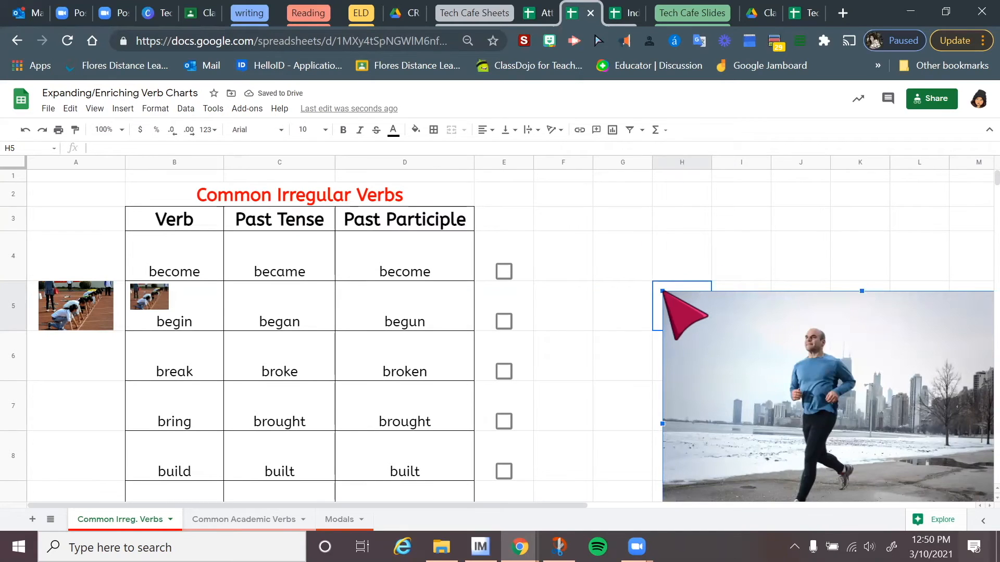
{"action": "left_click_drag", "start_coordinate": [665, 291], "coordinate": [785, 327]}
{"action": "left_click_drag", "start_coordinate": [912, 429], "coordinate": [681, 290]}
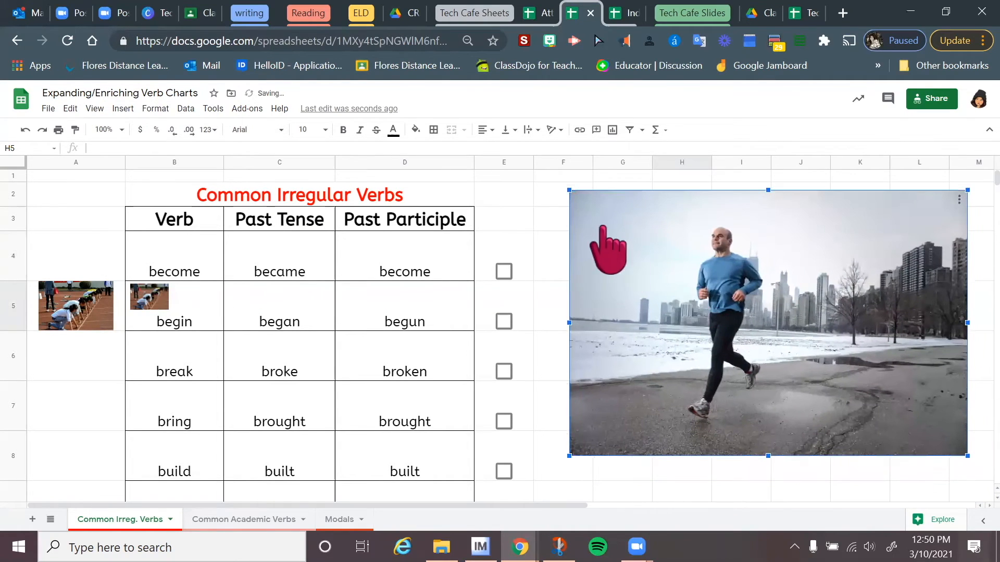
{"action": "left_click_drag", "start_coordinate": [569, 190], "coordinate": [744, 307]}
{"action": "left_click_drag", "start_coordinate": [836, 354], "coordinate": [624, 229]}
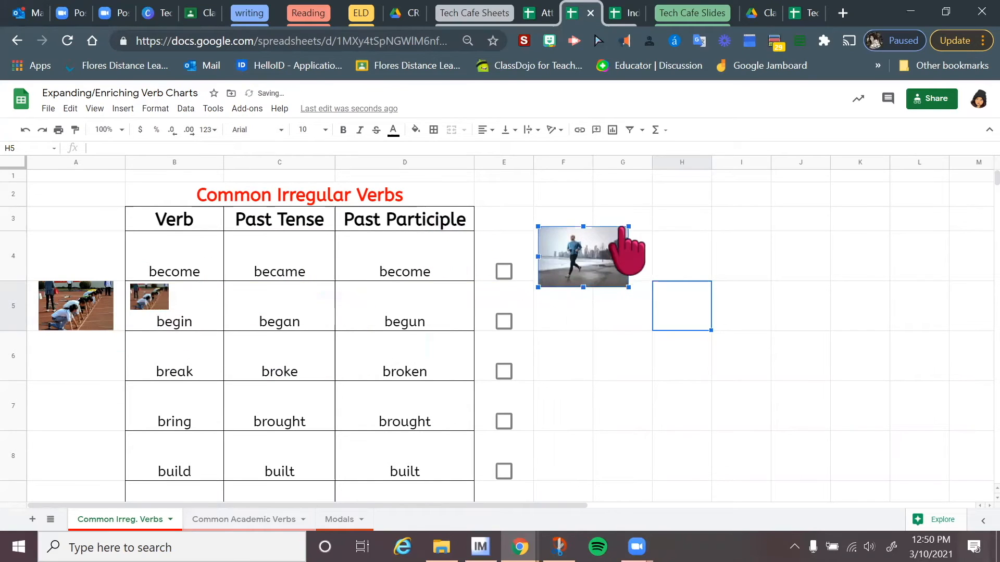
{"action": "left_click_drag", "start_coordinate": [627, 286], "coordinate": [591, 276]}
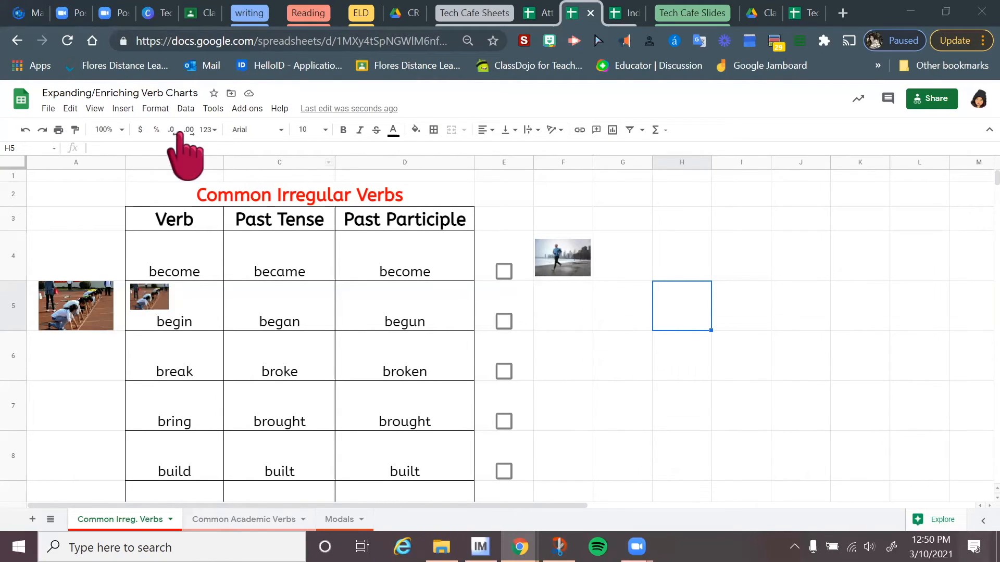
Insert a checkbox in cell H5 of the Common Irreg. Verbs sheet
{"action": "left_click", "coordinate": [123, 109]}
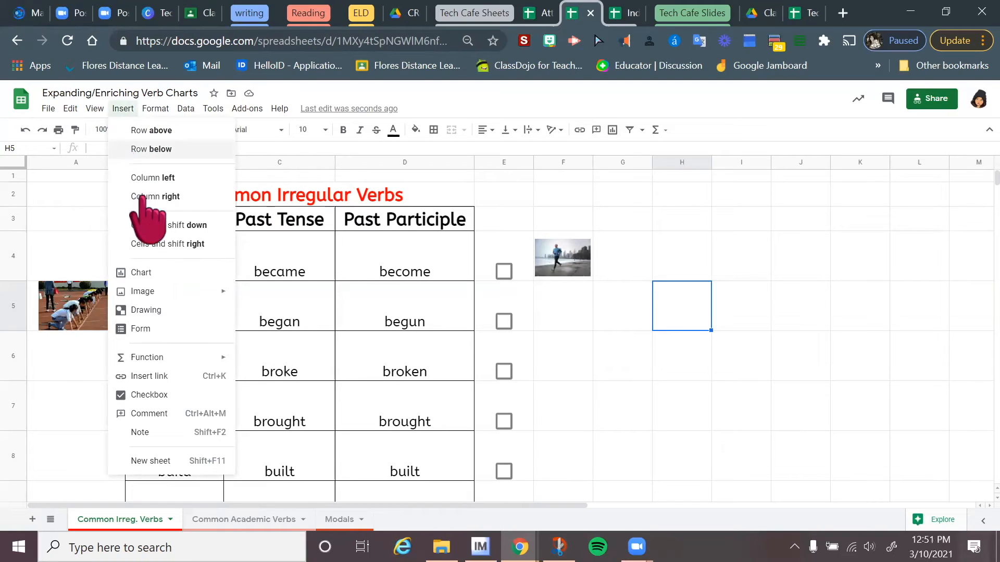
{"action": "left_click", "coordinate": [148, 395]}
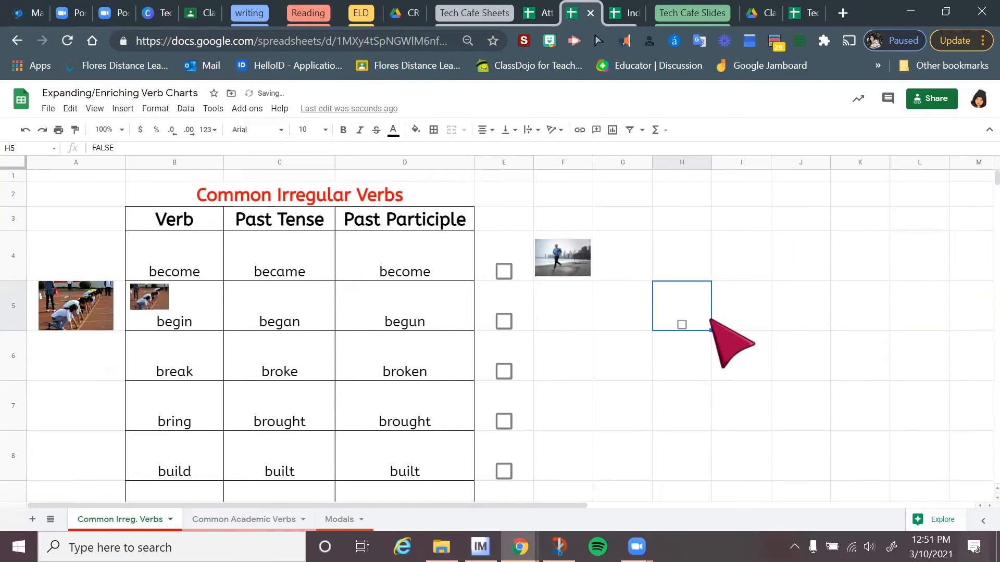
{"action": "left_click", "coordinate": [758, 355]}
{"action": "left_click", "coordinate": [677, 316]}
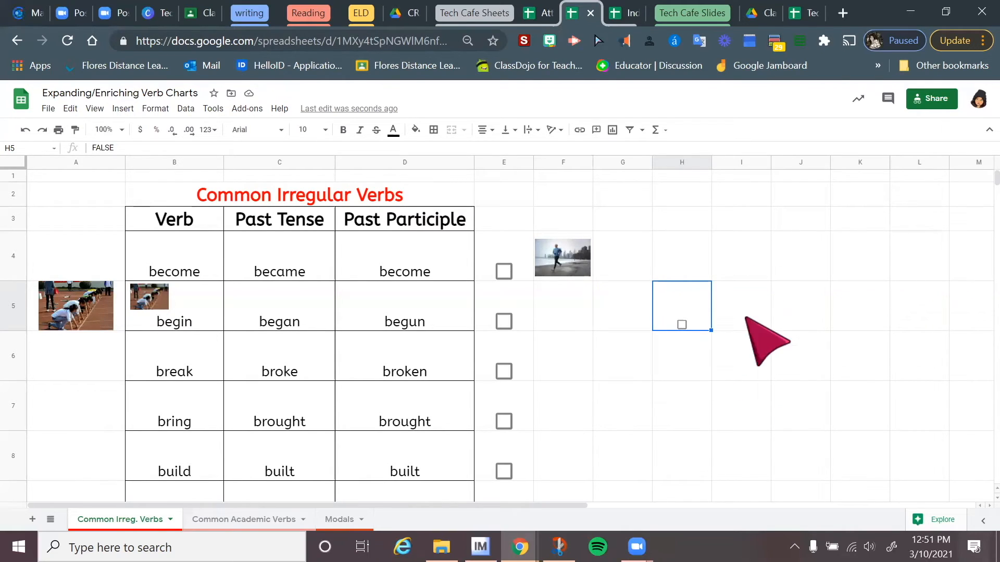
Insert checkboxes in the range I4:I8 all at once
{"action": "left_click", "coordinate": [743, 267]}
{"action": "left_click_drag", "start_coordinate": [755, 273], "coordinate": [746, 463]}
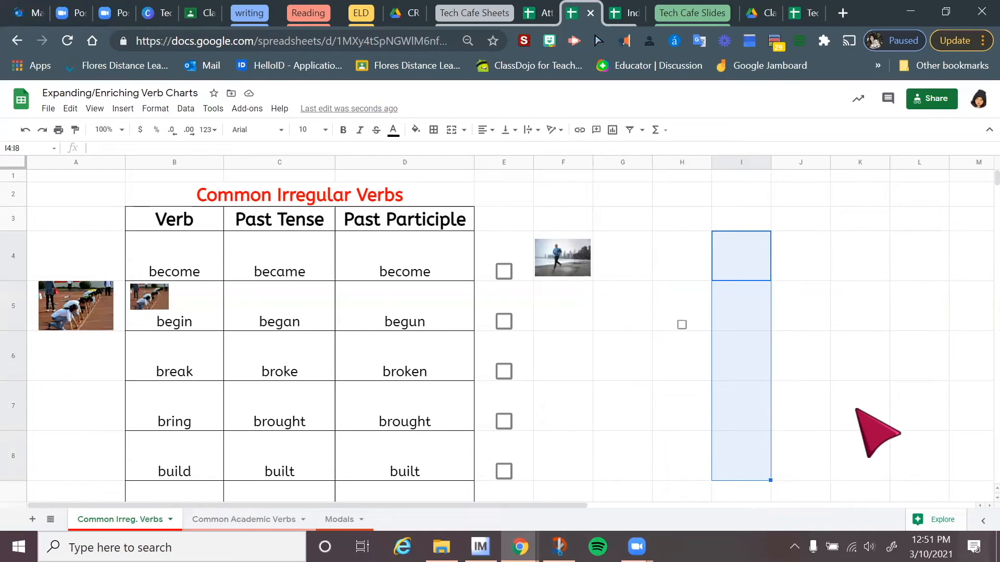
{"action": "left_click", "coordinate": [760, 286]}
{"action": "left_click", "coordinate": [748, 265]}
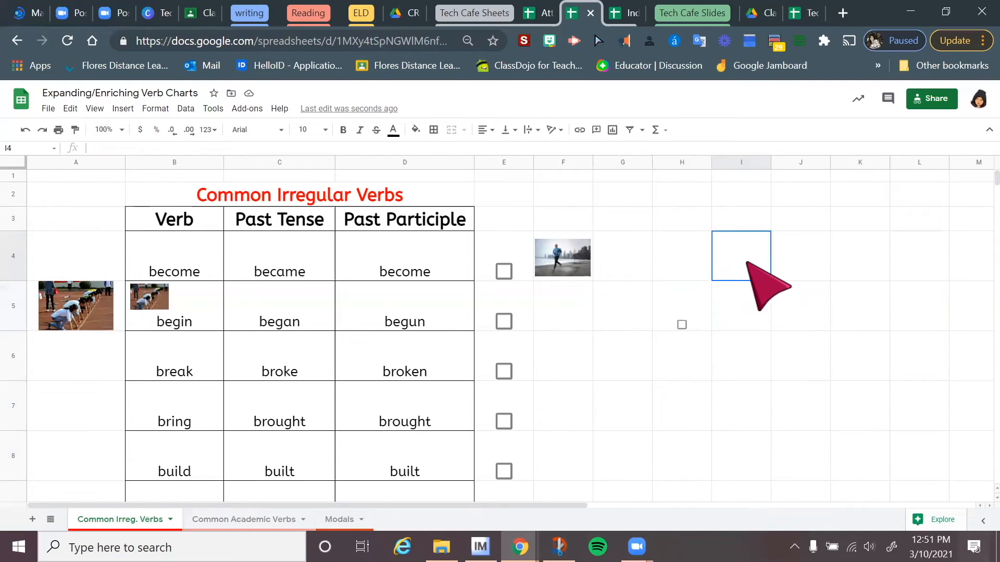
{"action": "left_click_drag", "start_coordinate": [745, 300], "coordinate": [740, 435]}
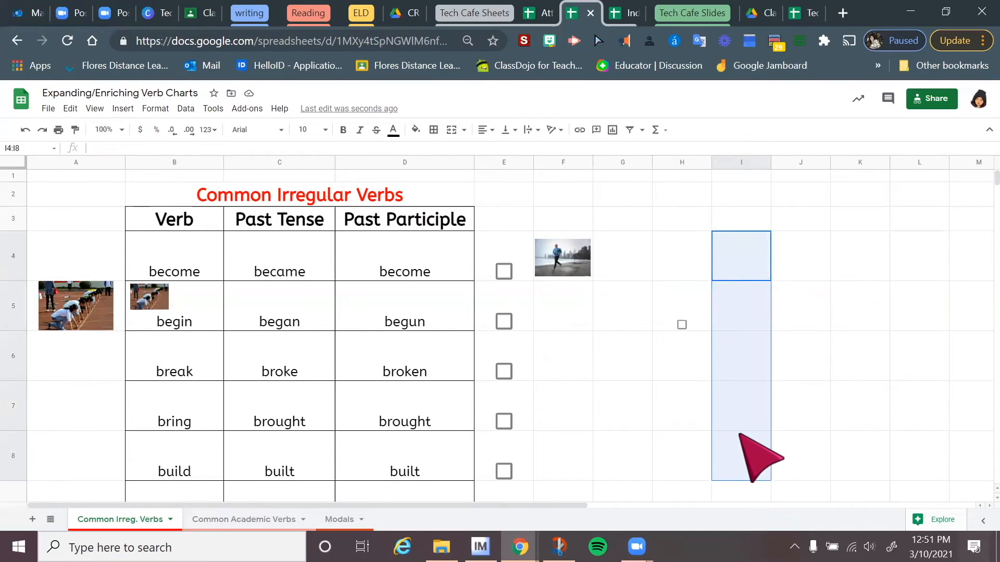
{"action": "left_click", "coordinate": [124, 108]}
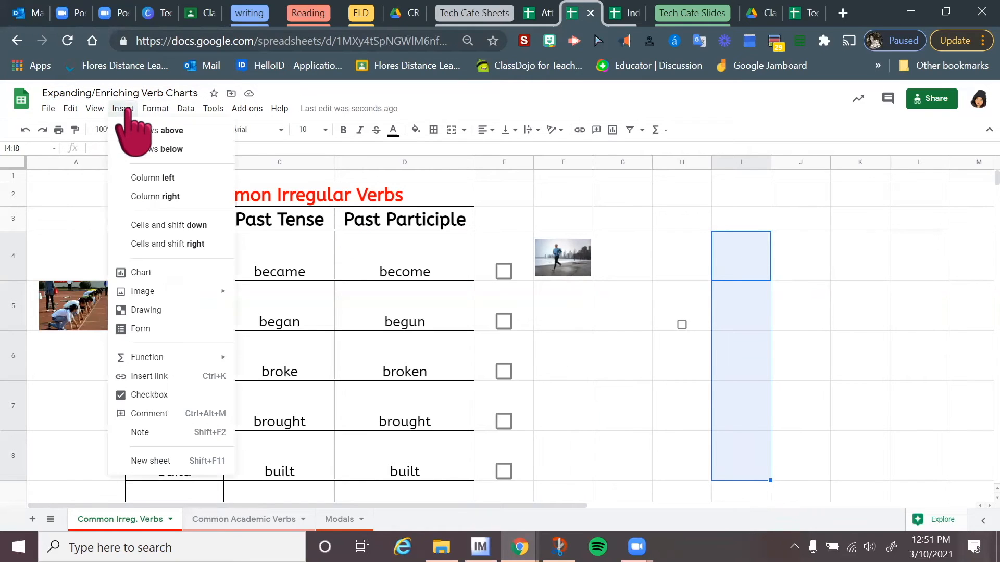
{"action": "left_click", "coordinate": [149, 394]}
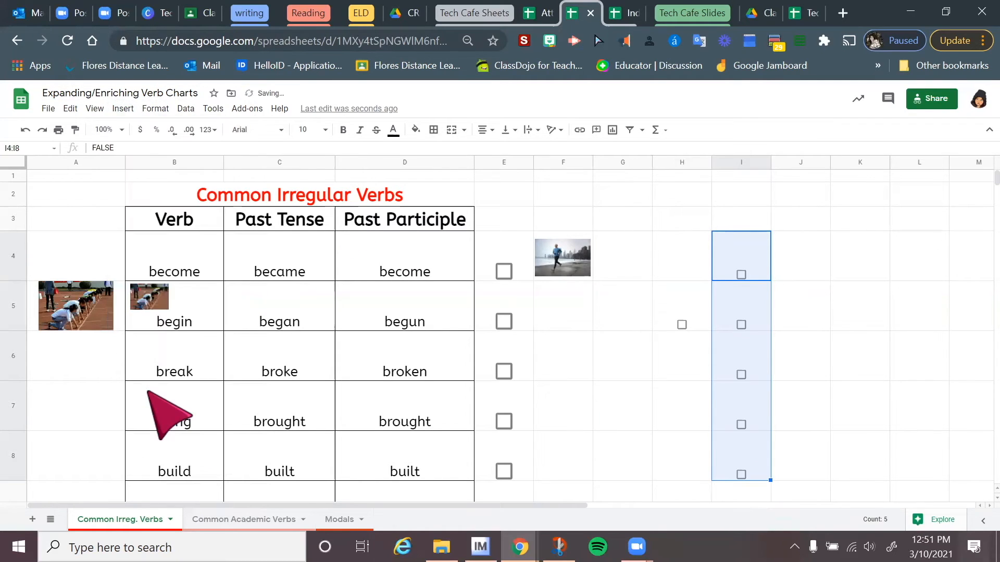
{"action": "left_click", "coordinate": [934, 302]}
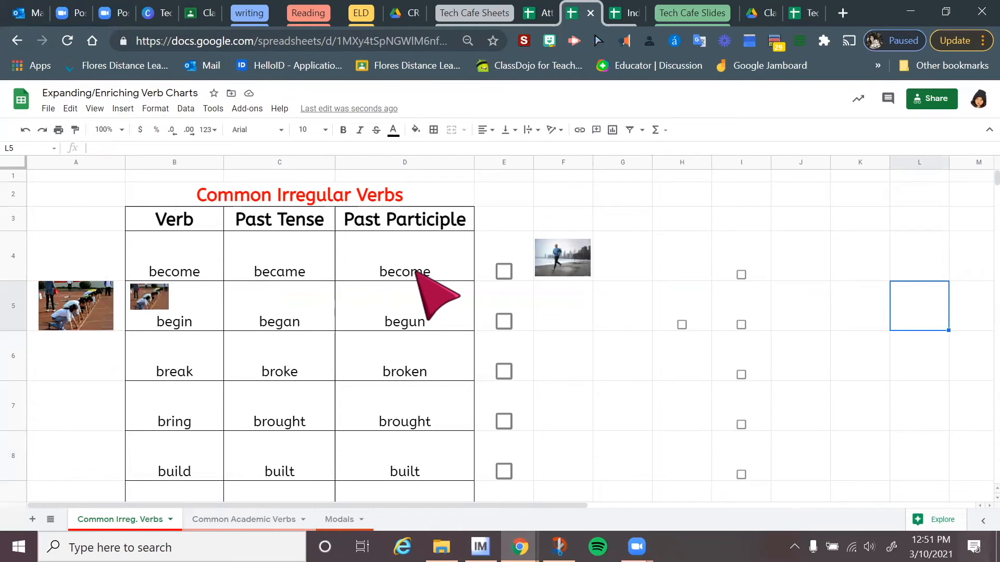
Tick the checkbox in the "become" row and the Monday ELD checkbox in the Independent Work Schedule spreadsheet
{"action": "left_click", "coordinate": [504, 270]}
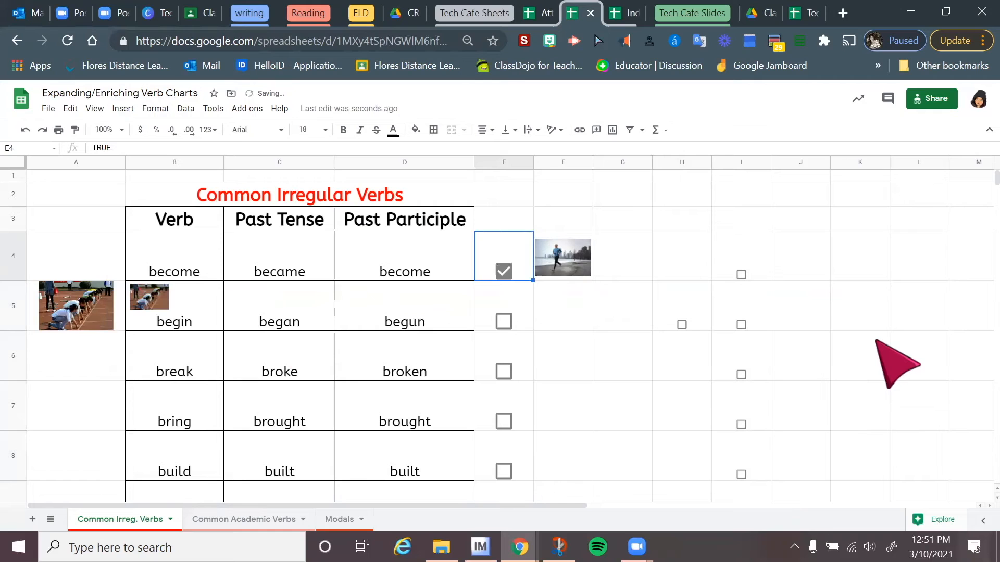
{"action": "left_click", "coordinate": [631, 13]}
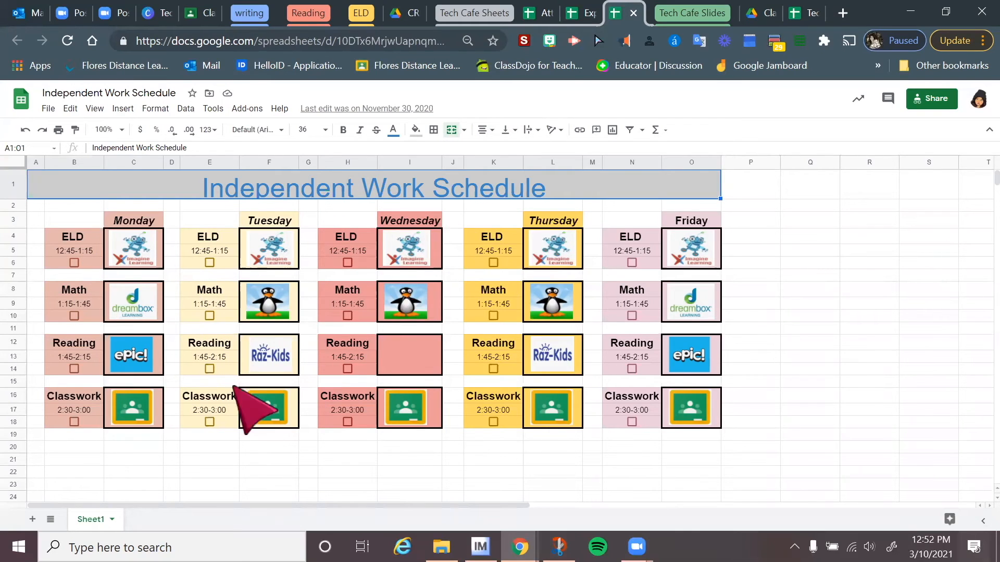
{"action": "left_click", "coordinate": [74, 262]}
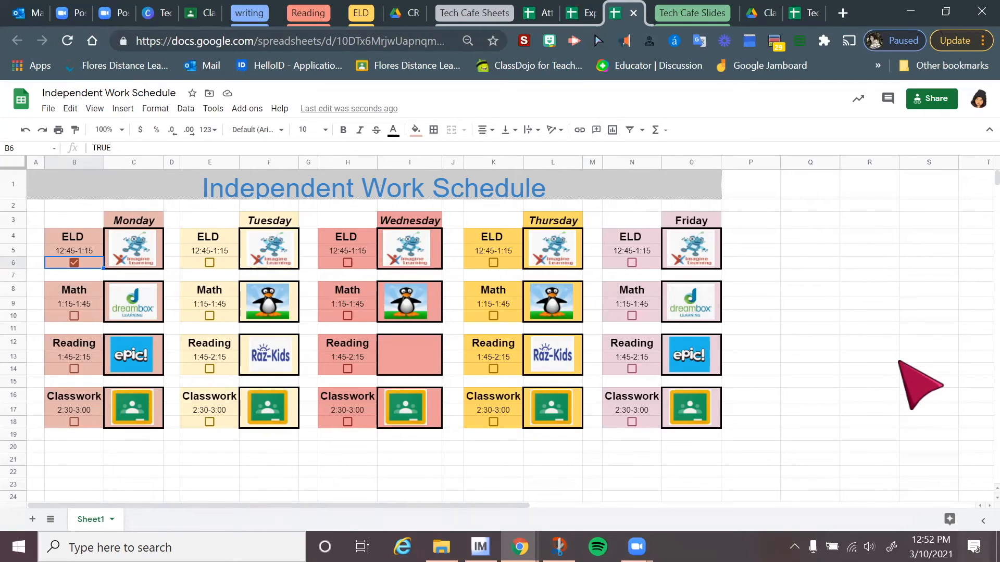
Add the note "here is my note" to "account for" in A5 of Expanding/Enriching Verb Charts' Common Academic Verbs sheet
{"action": "left_click", "coordinate": [586, 13]}
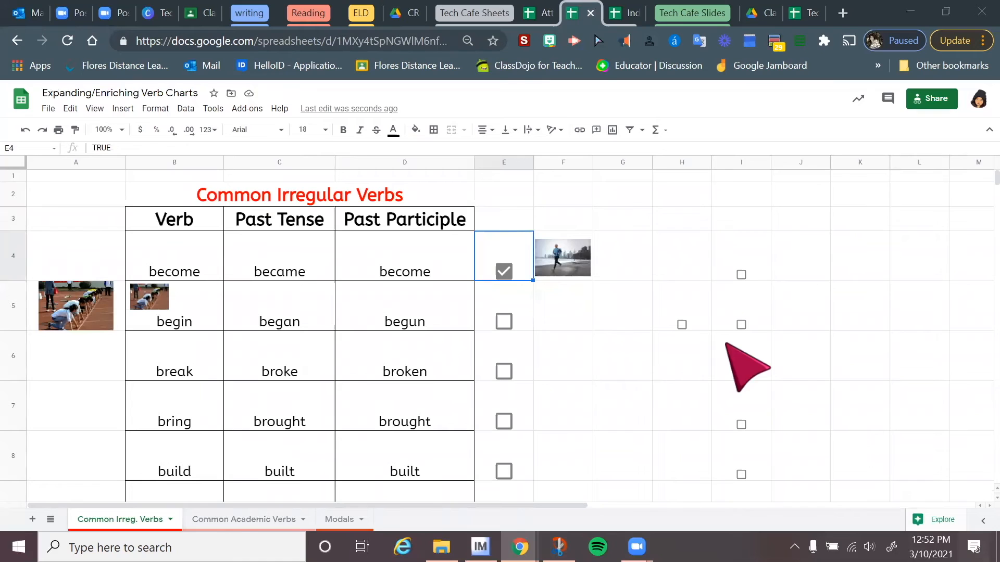
{"action": "left_click", "coordinate": [247, 520]}
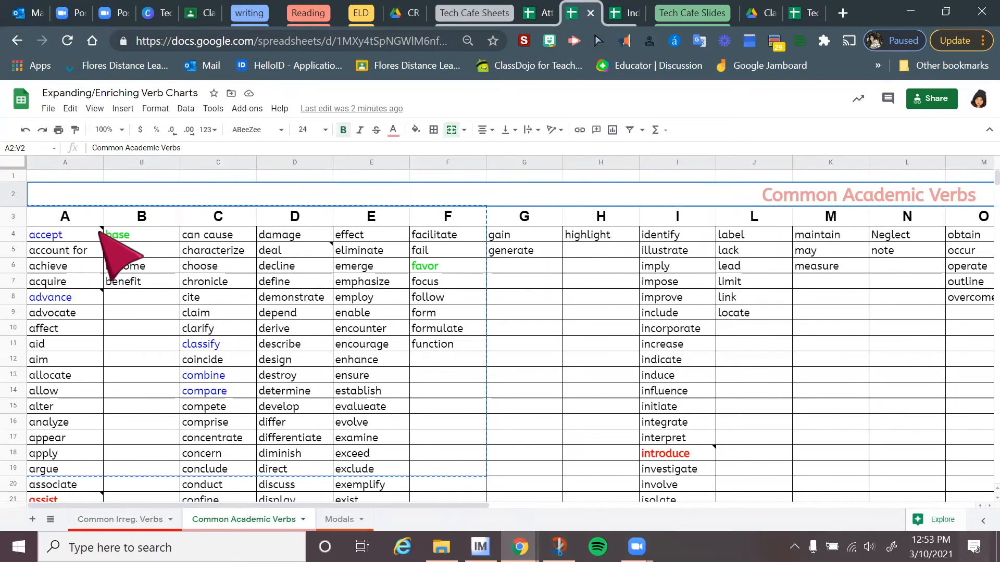
{"action": "mouse_move", "coordinate": [84, 233]}
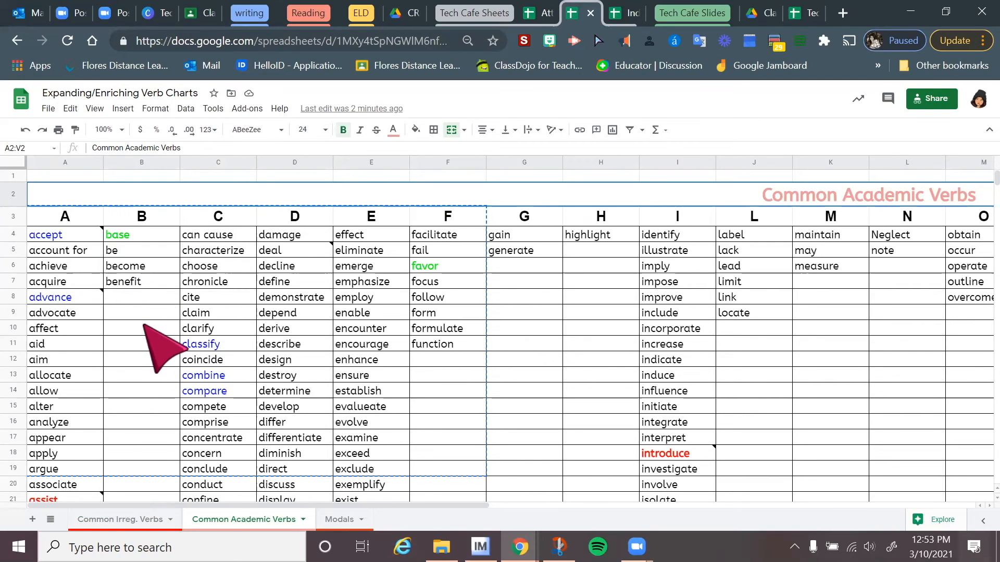
{"action": "left_click", "coordinate": [83, 249]}
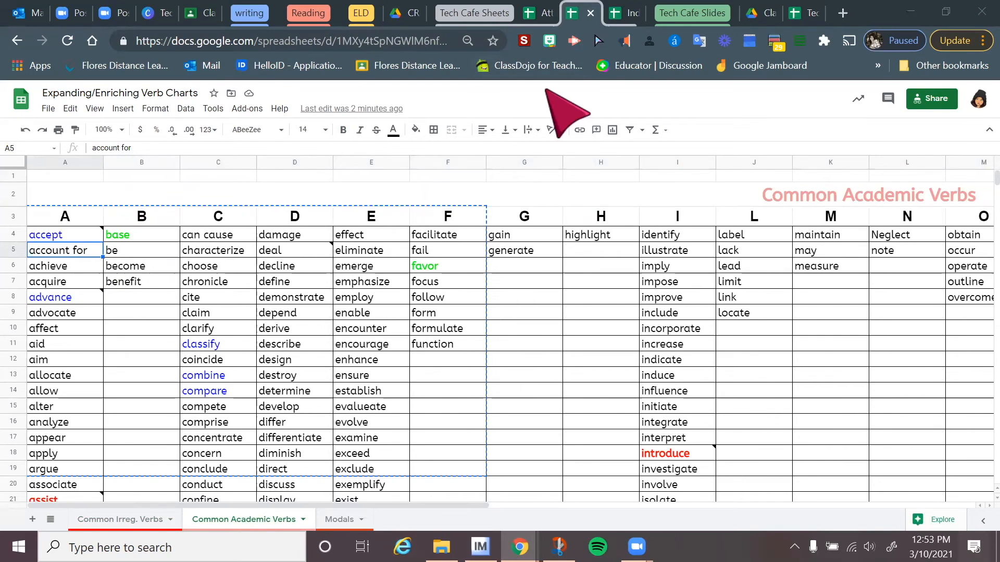
{"action": "left_click", "coordinate": [124, 109]}
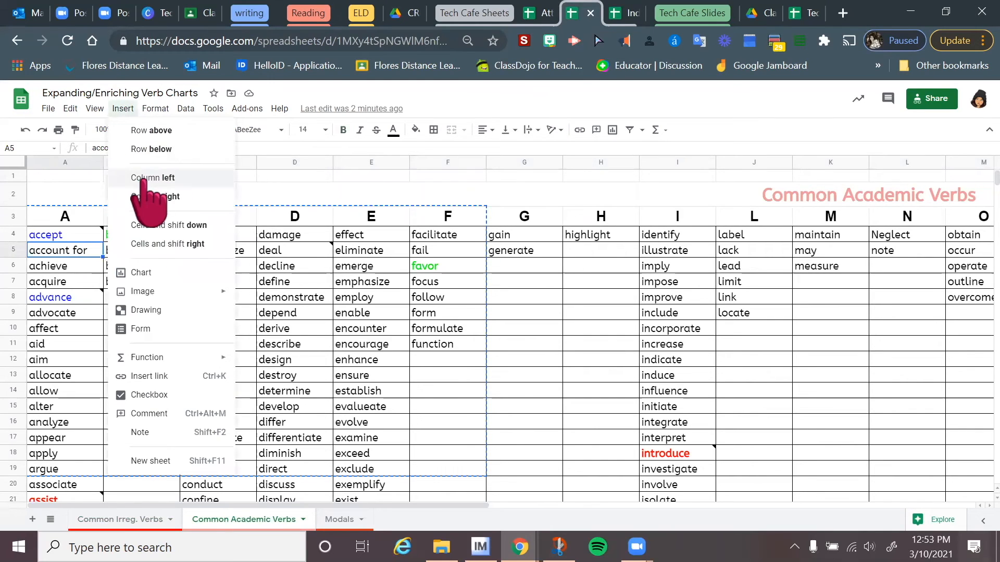
{"action": "left_click", "coordinate": [151, 431]}
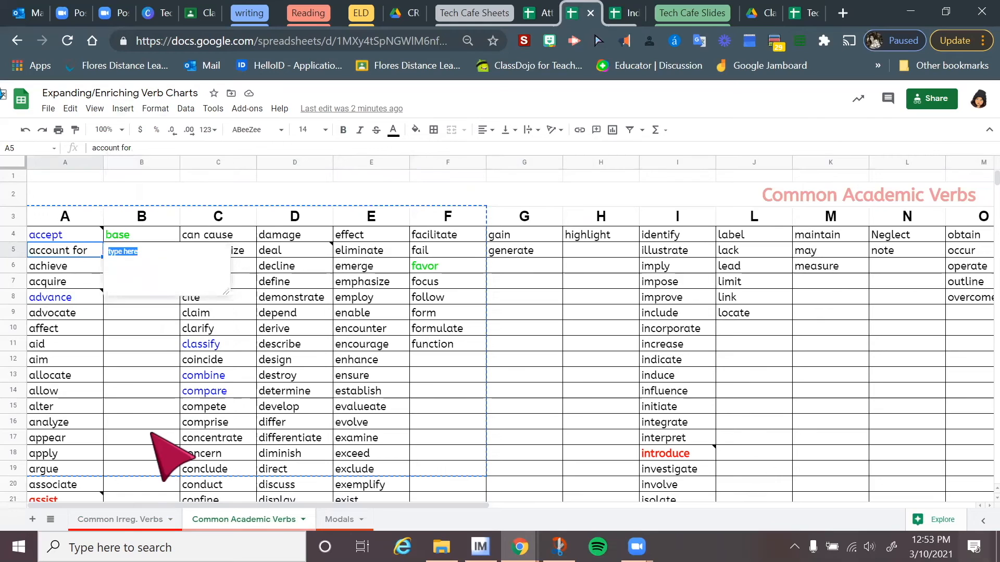
{"action": "type", "text": "here is my note"}
{"action": "left_click", "coordinate": [157, 357]}
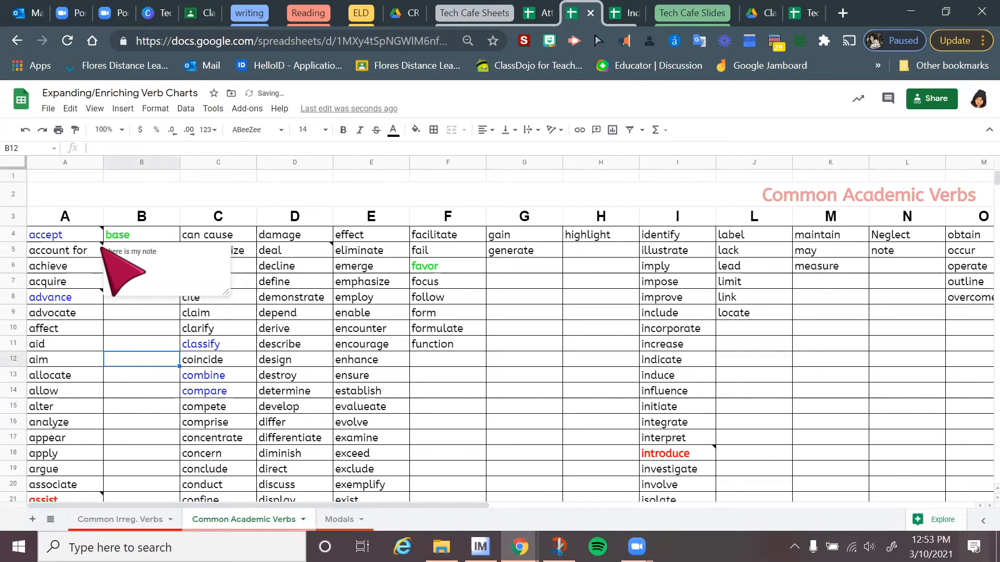
{"action": "mouse_move", "coordinate": [83, 295]}
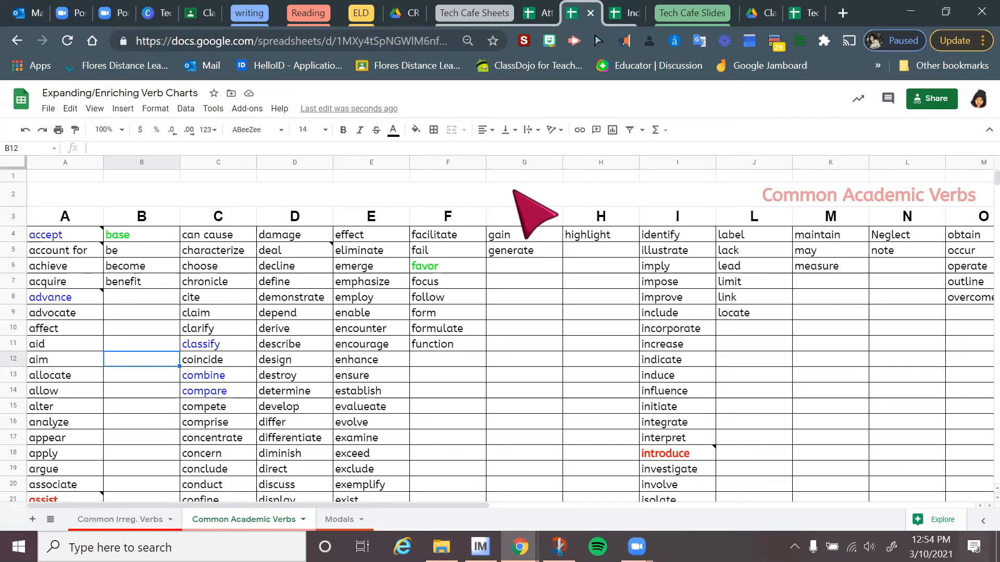
Examine the table layout and cell borders in Independent Work Schedule and in the Writing sheet of Attendance Sheet
{"action": "left_click", "coordinate": [615, 13]}
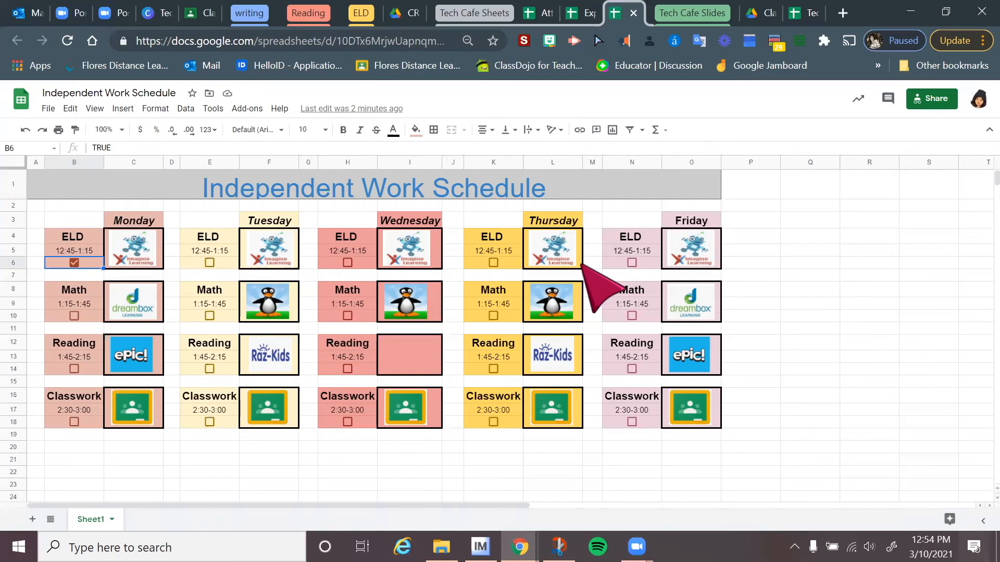
{"action": "left_click", "coordinate": [544, 15]}
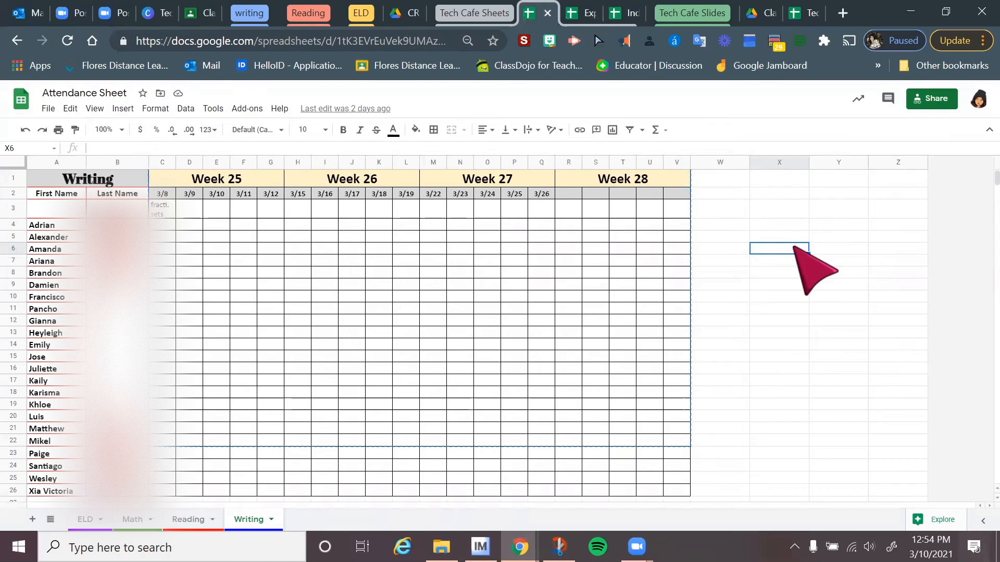
{"action": "left_click", "coordinate": [731, 220]}
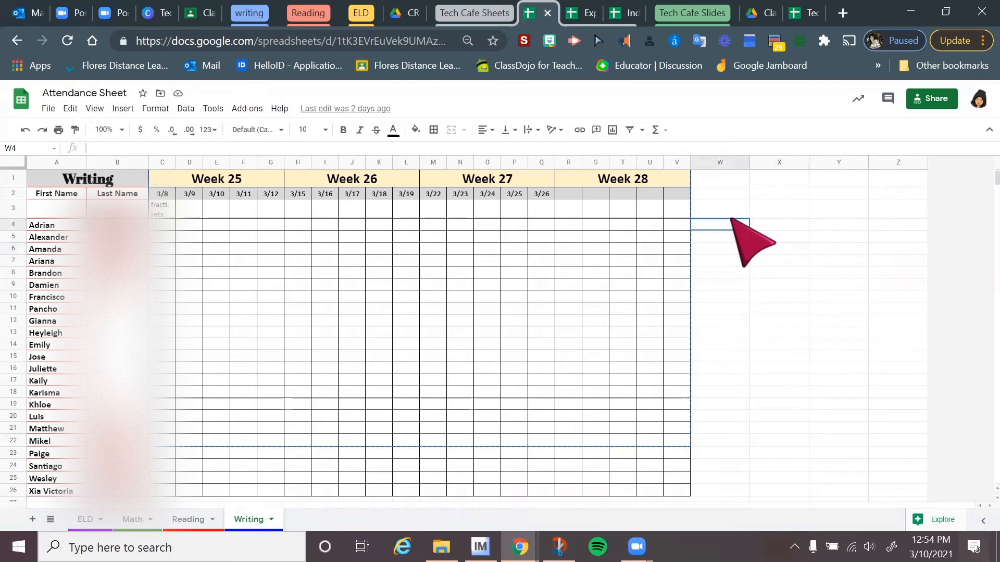
{"action": "left_click", "coordinate": [723, 205]}
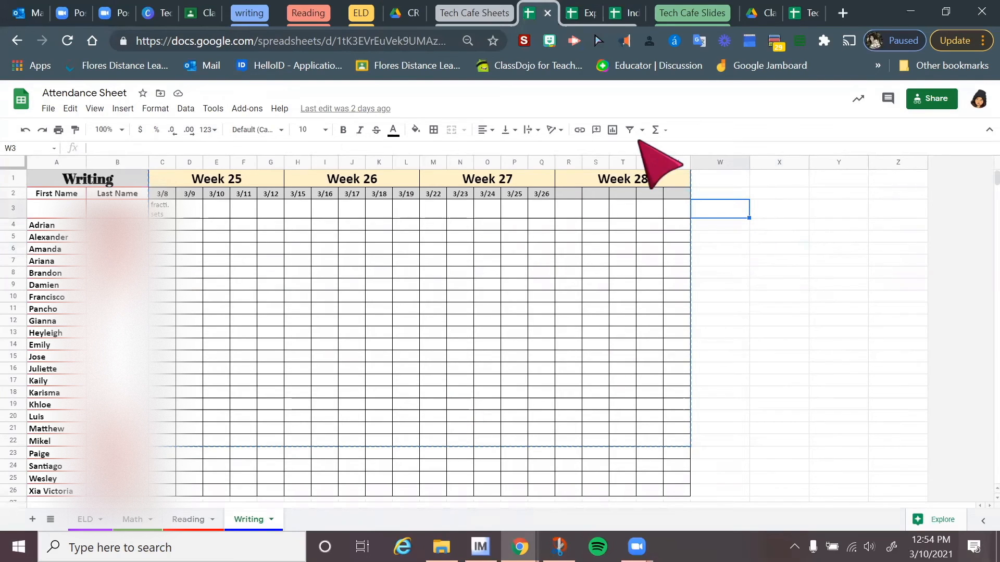
Enter the day headings mon, Tue, We and thur in B1:E1 of the Math sheet in the Tech Sheets spreadsheet
{"action": "left_click", "coordinate": [804, 13]}
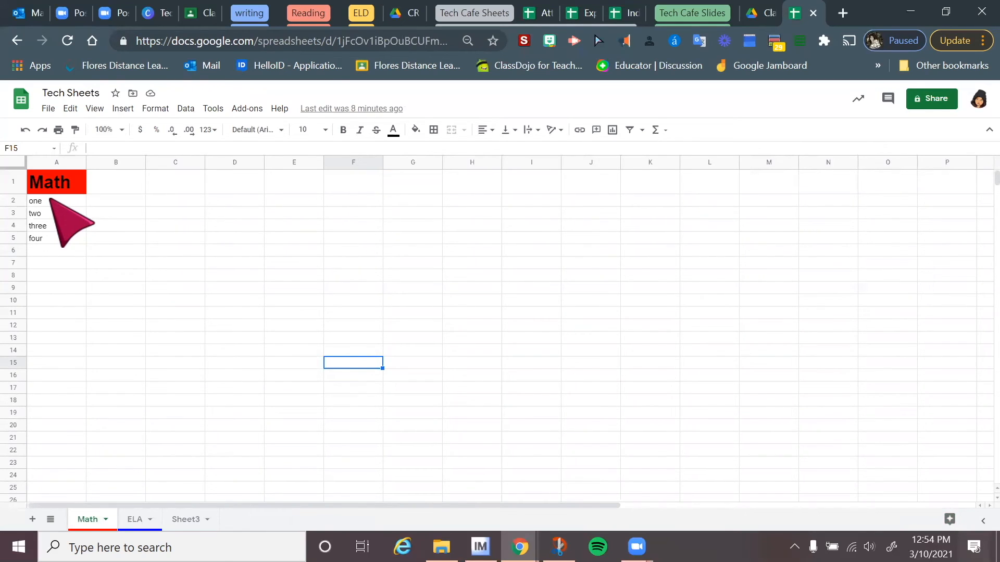
{"action": "left_click", "coordinate": [128, 182]}
{"action": "type", "text": "mon"}
{"action": "key", "text": "Tab"}
{"action": "type", "text": "Tue"}
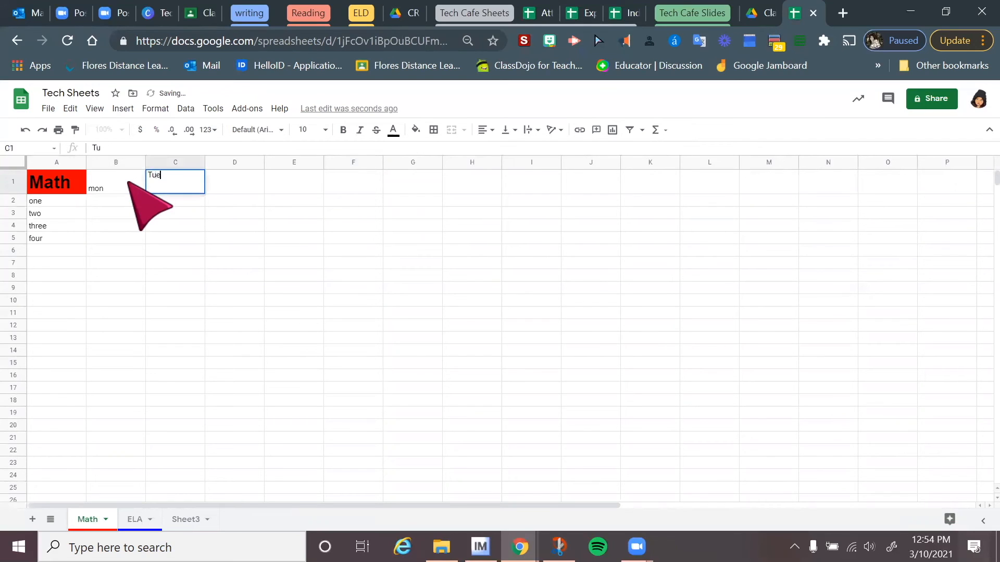
{"action": "key", "text": "Tab"}
{"action": "type", "text": "We"}
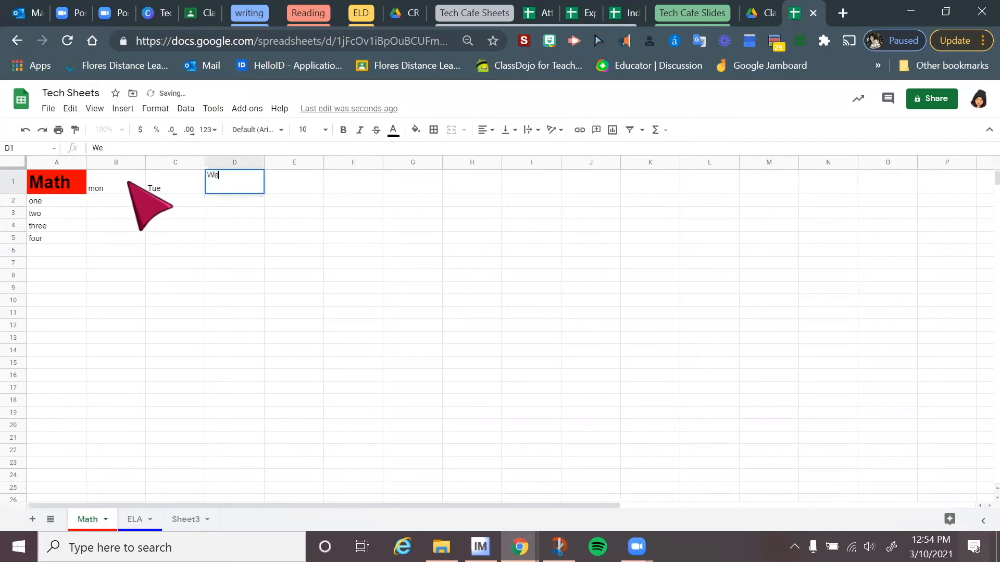
{"action": "key", "text": "Tab"}
{"action": "type", "text": "thur"}
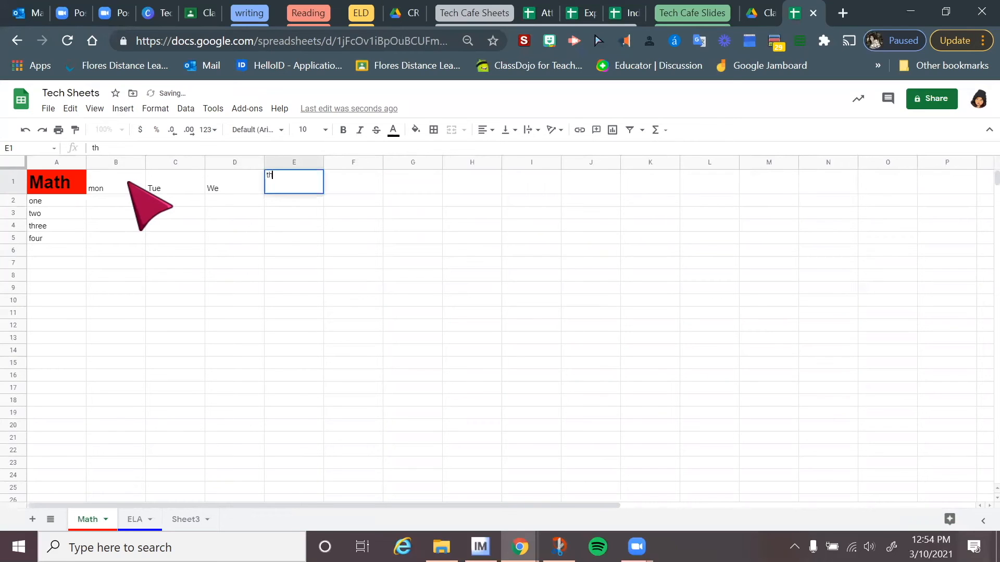
{"action": "left_click", "coordinate": [148, 236]}
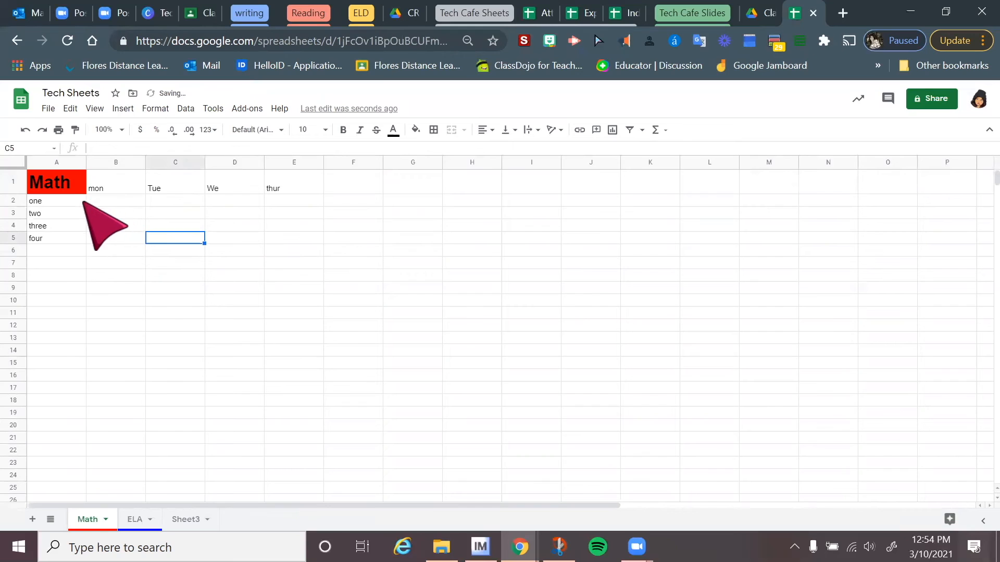
Apply all borders to the cells in A2:E5
{"action": "left_click_drag", "start_coordinate": [63, 201], "coordinate": [306, 240]}
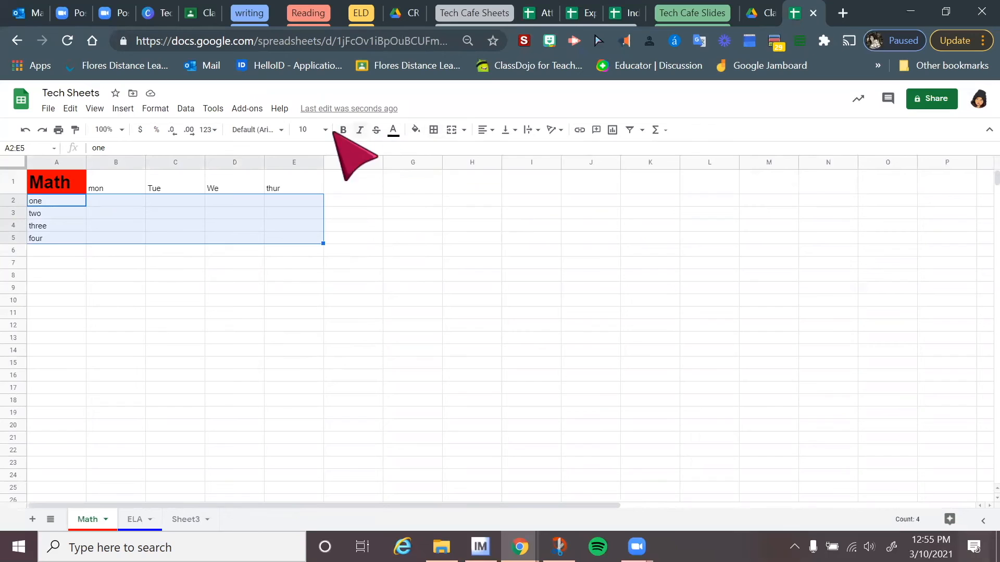
{"action": "left_click", "coordinate": [434, 131]}
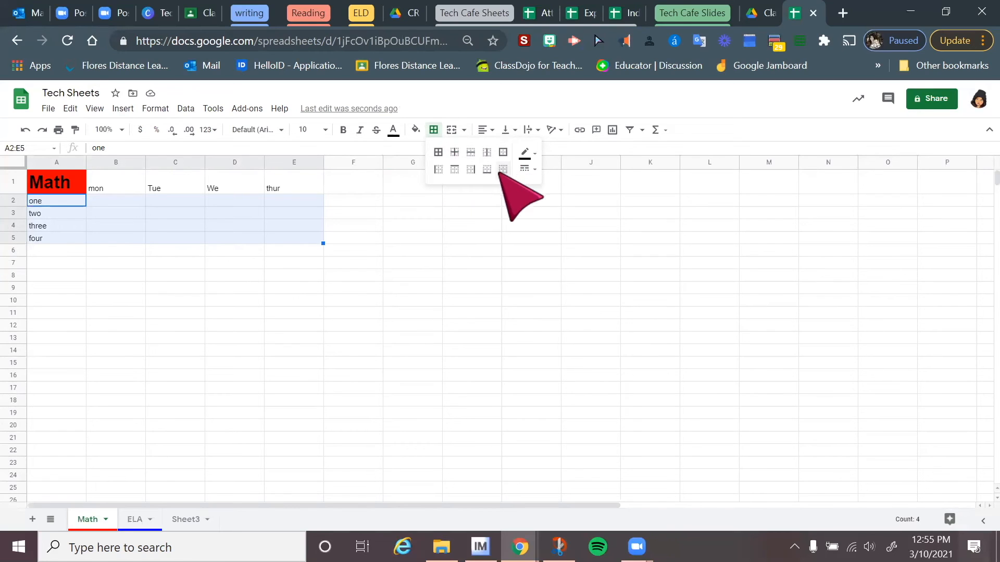
{"action": "left_click", "coordinate": [438, 152]}
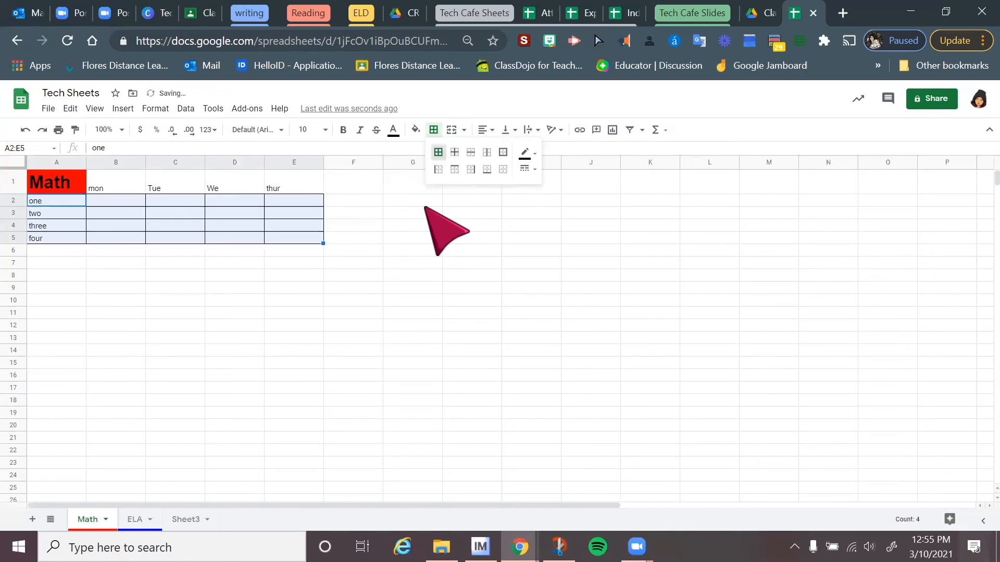
{"action": "left_click", "coordinate": [132, 361]}
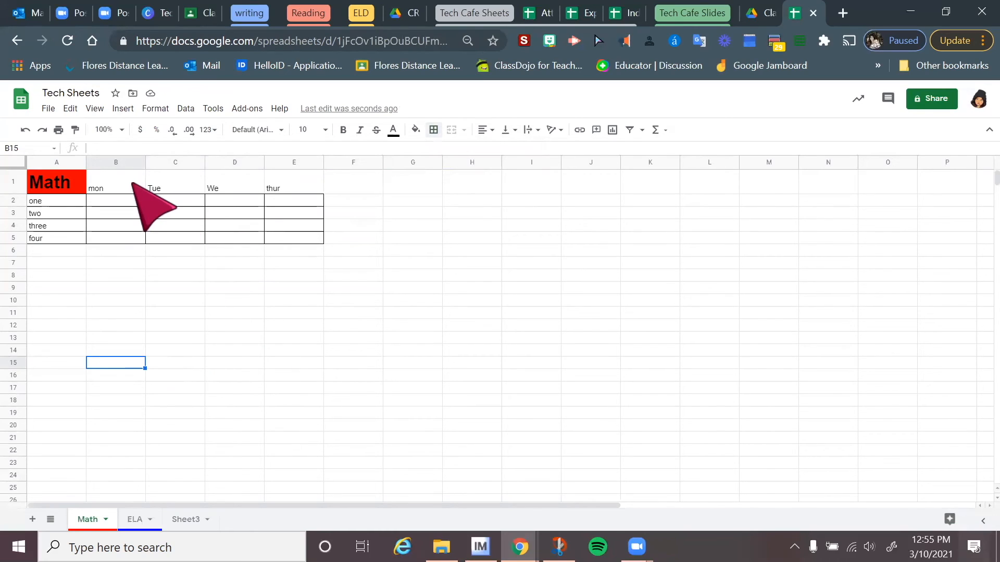
Center the day headings in B1:E1 horizontally and format them in Abril Fatface at size 18
{"action": "left_click_drag", "start_coordinate": [132, 183], "coordinate": [276, 184]}
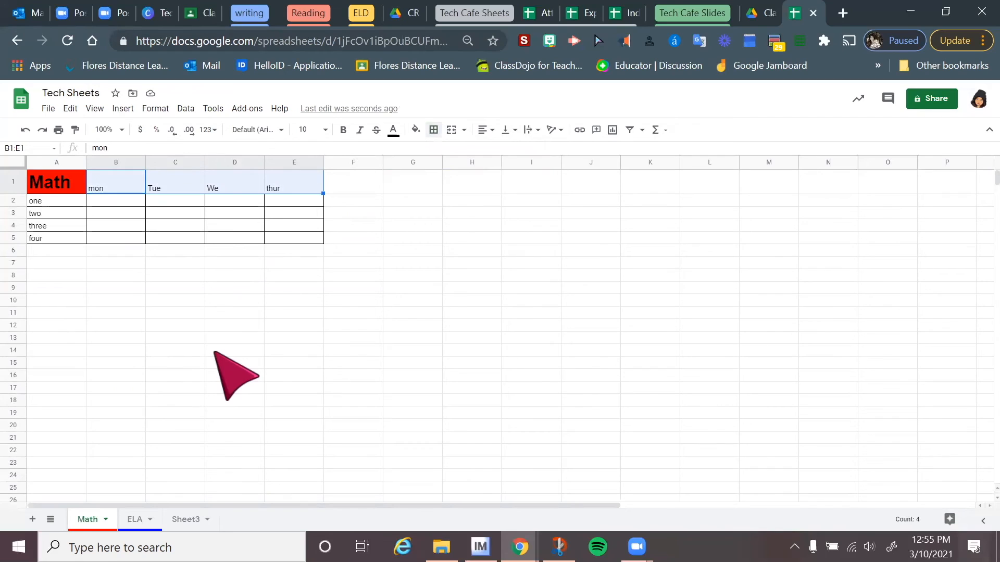
{"action": "left_click", "coordinate": [492, 129]}
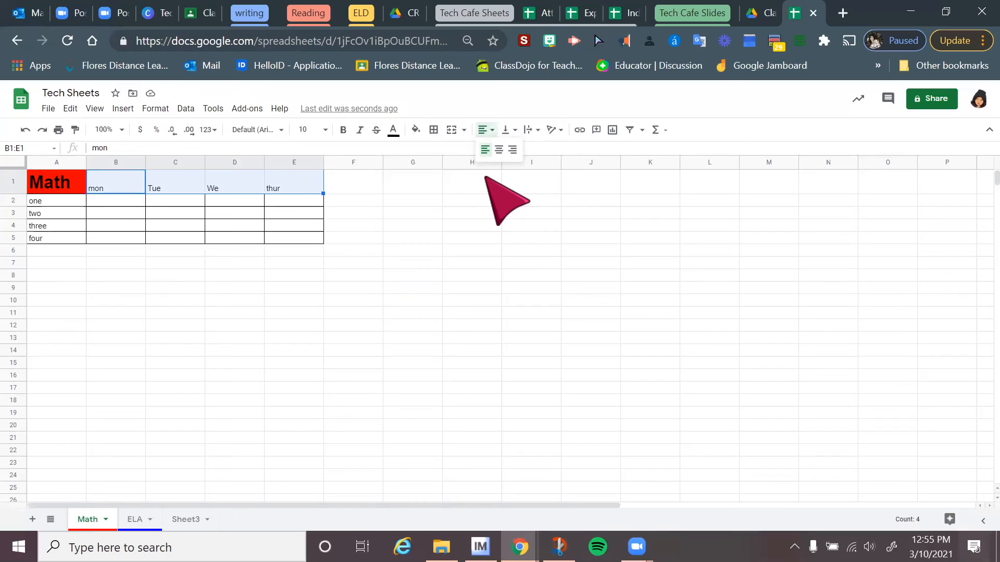
{"action": "left_click", "coordinate": [498, 150]}
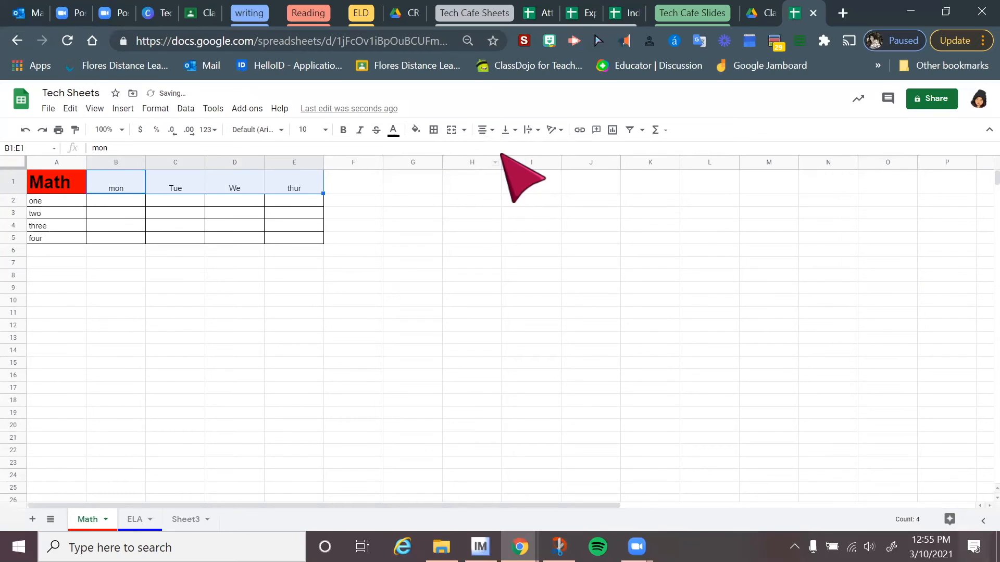
{"action": "left_click", "coordinate": [284, 132]}
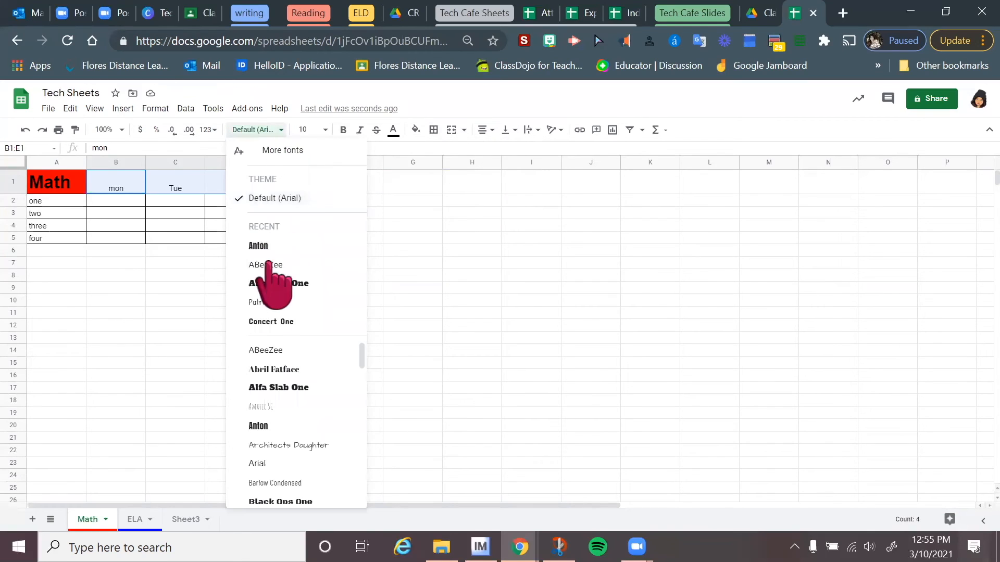
{"action": "left_click", "coordinate": [270, 369]}
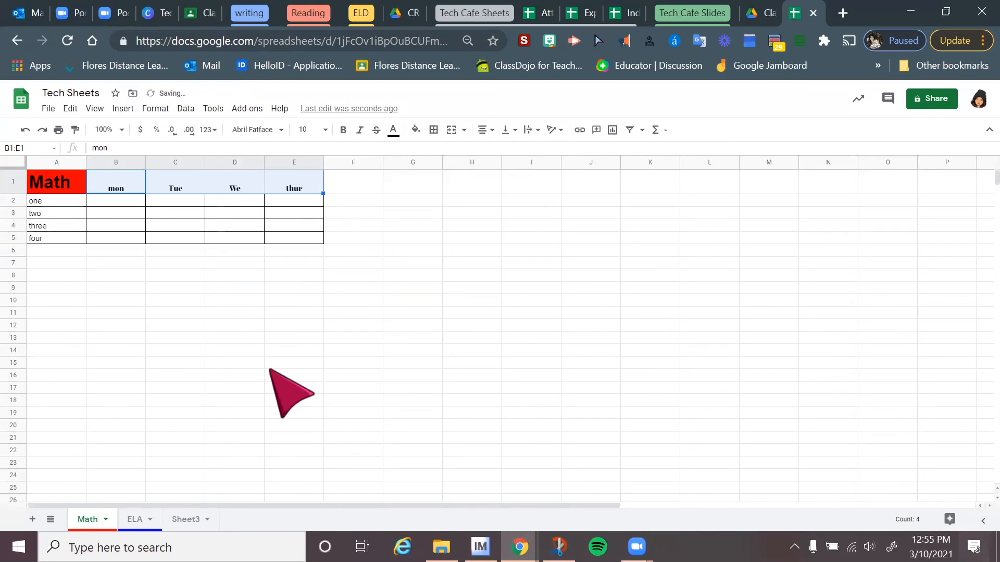
{"action": "left_click", "coordinate": [325, 130]}
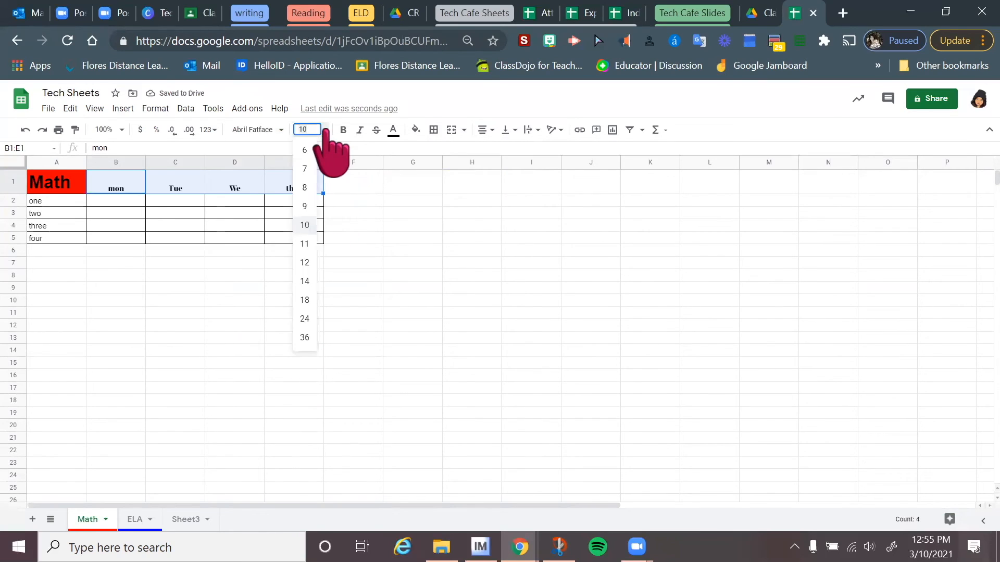
{"action": "left_click", "coordinate": [305, 300]}
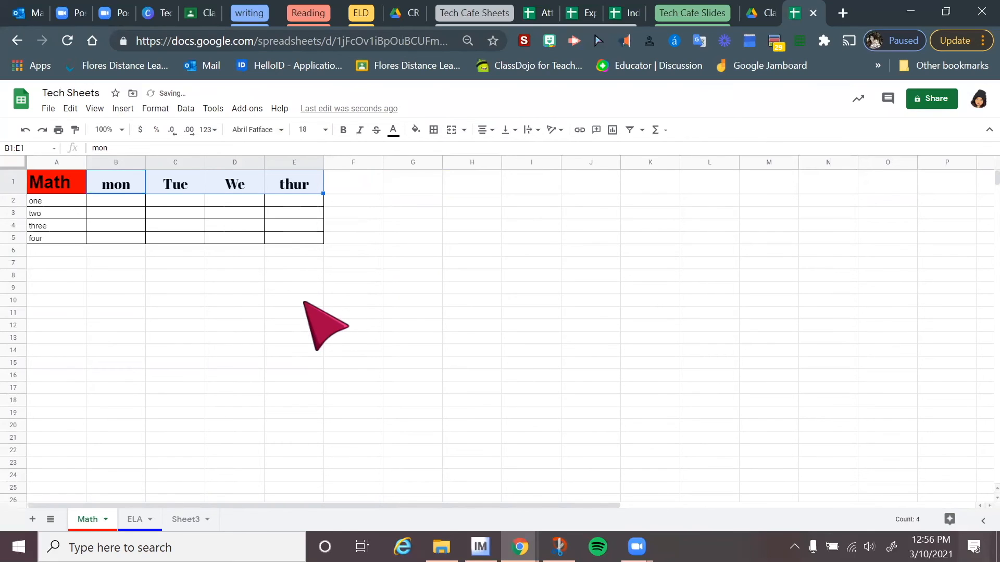
{"action": "left_click", "coordinate": [404, 286]}
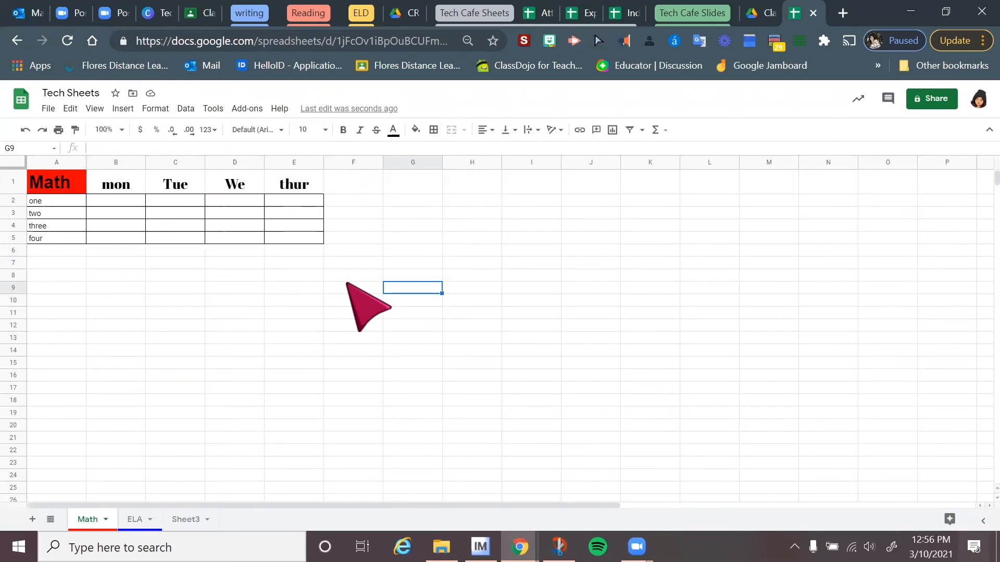
Clear all borders from cells B2:E5
{"action": "left_click_drag", "start_coordinate": [107, 202], "coordinate": [319, 237]}
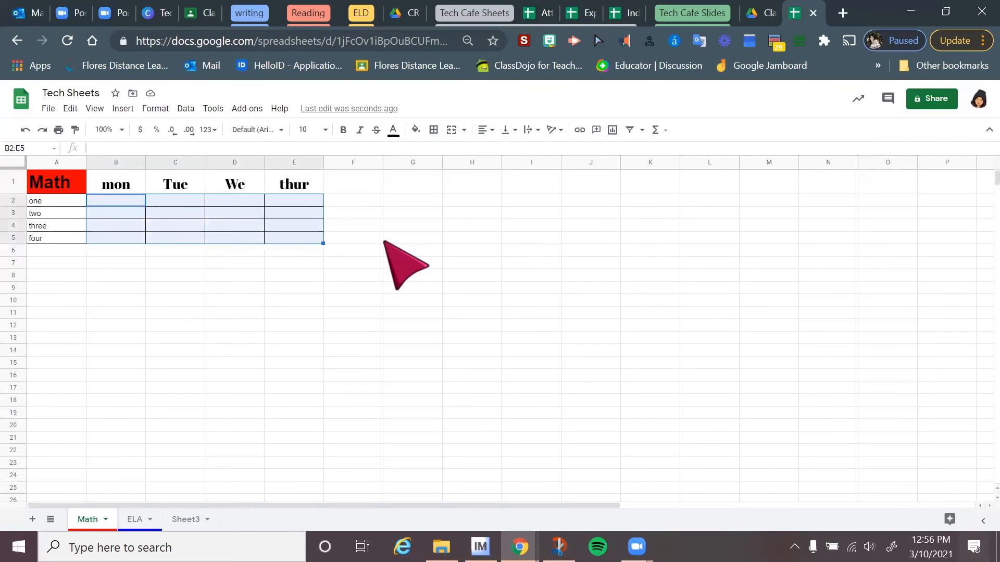
{"action": "left_click", "coordinate": [434, 131]}
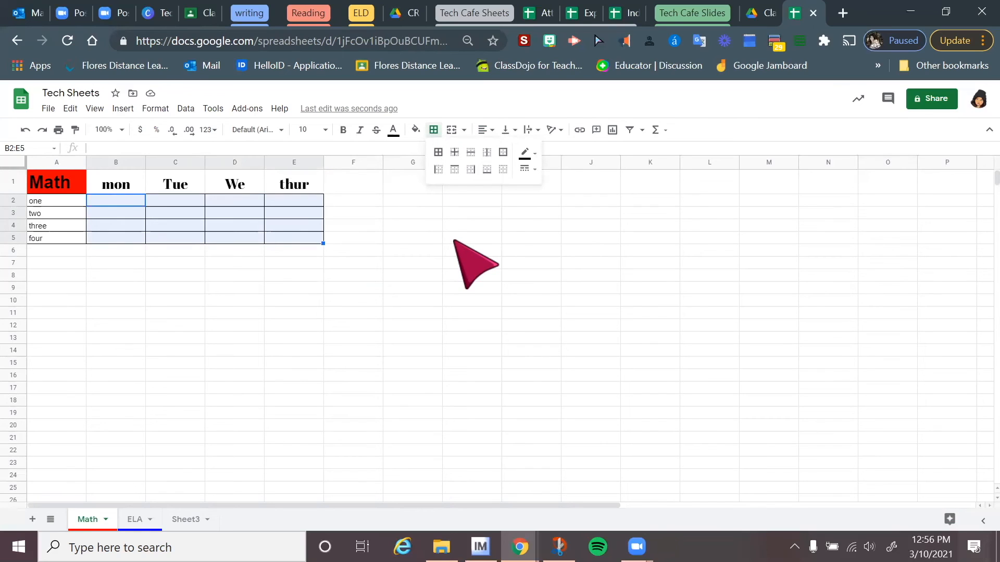
{"action": "left_click", "coordinate": [503, 170]}
{"action": "left_click", "coordinate": [475, 298]}
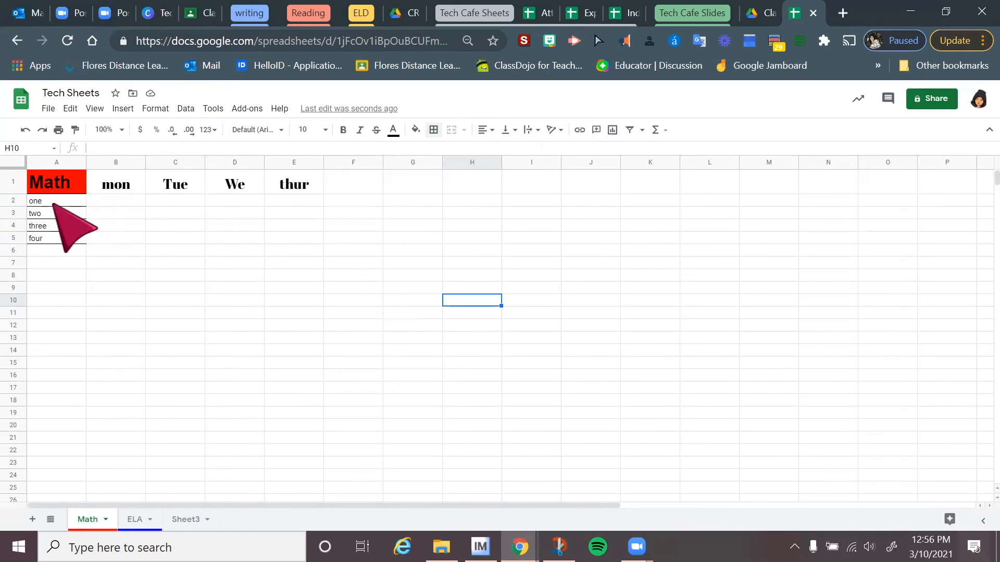
Add a bottom border to the day headings in B1:E1
{"action": "left_click_drag", "start_coordinate": [53, 204], "coordinate": [56, 239]}
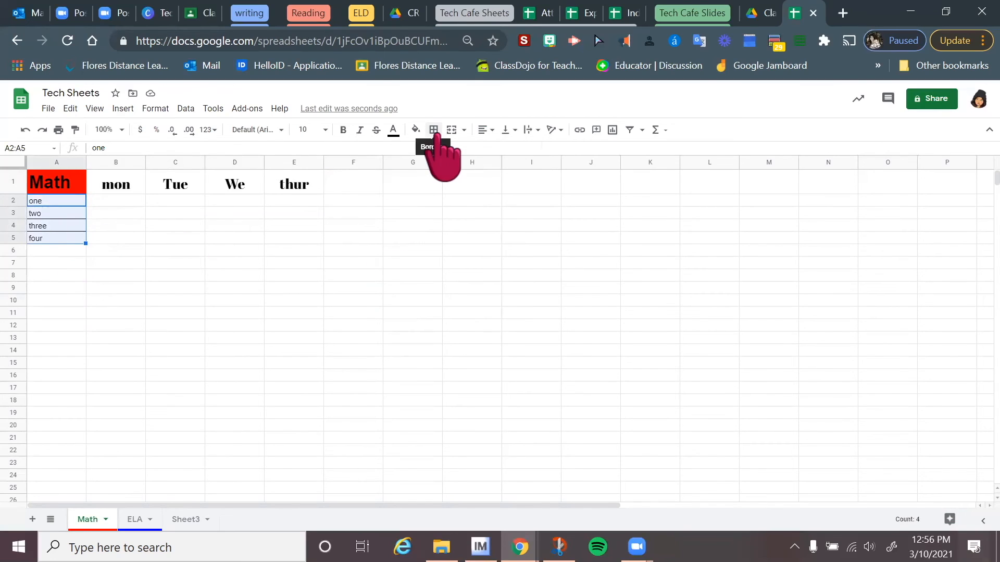
{"action": "left_click_drag", "start_coordinate": [130, 185], "coordinate": [302, 191]}
{"action": "left_click", "coordinate": [434, 131]}
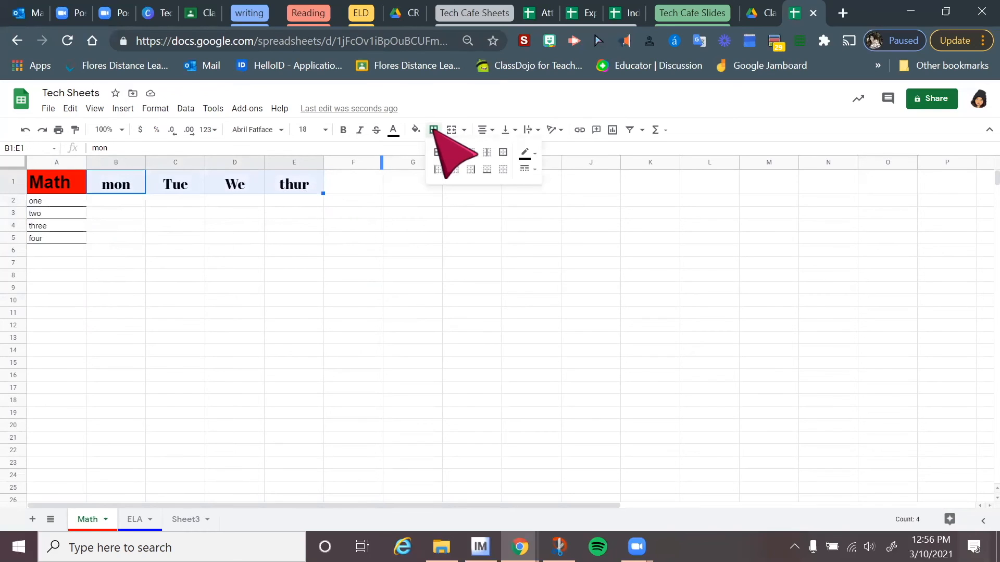
{"action": "left_click", "coordinate": [486, 169]}
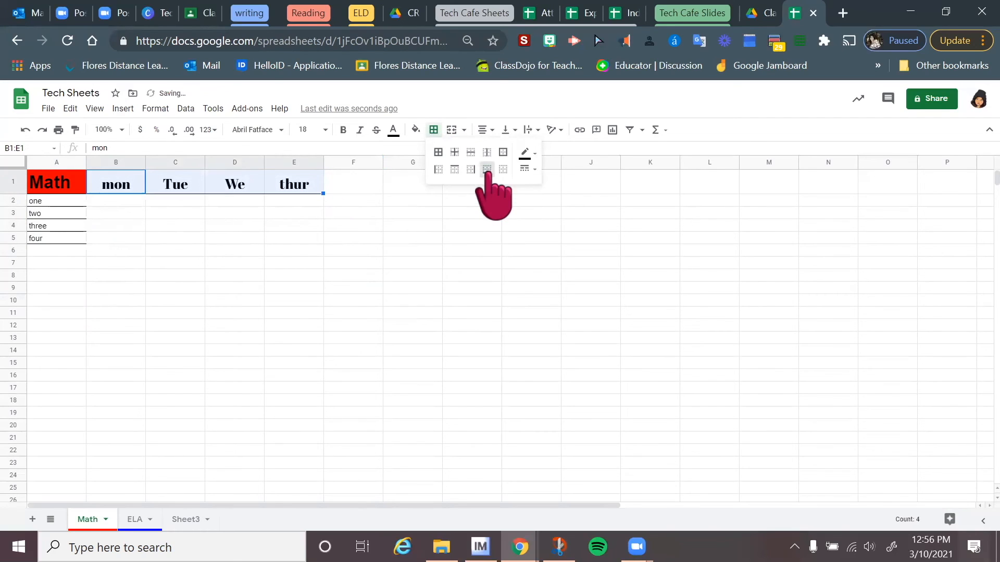
{"action": "left_click", "coordinate": [364, 248]}
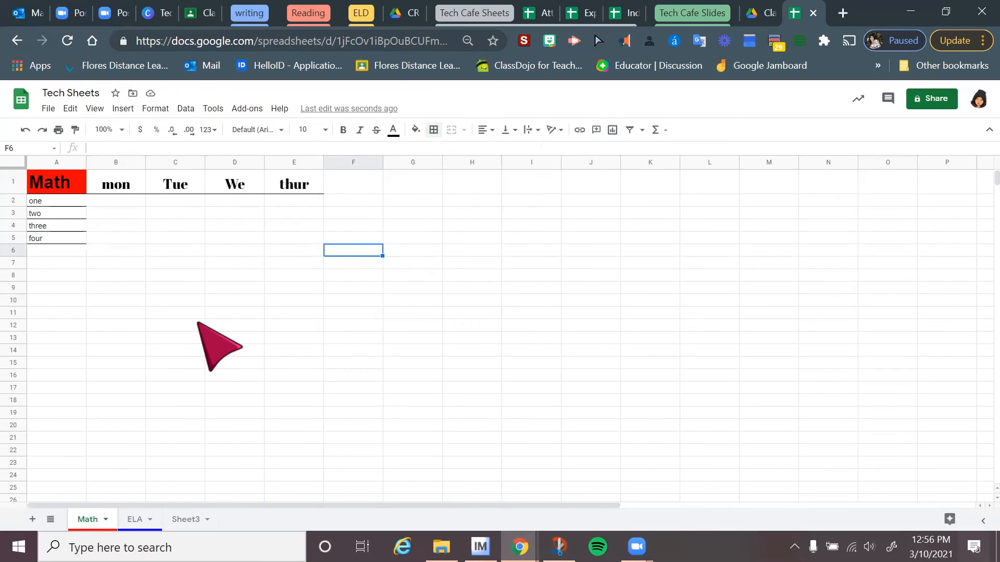
Examine how the text in C3 of Attendance Sheet's Writing sheet fits its cell, and return to Tech Sheets
{"action": "left_click", "coordinate": [536, 21]}
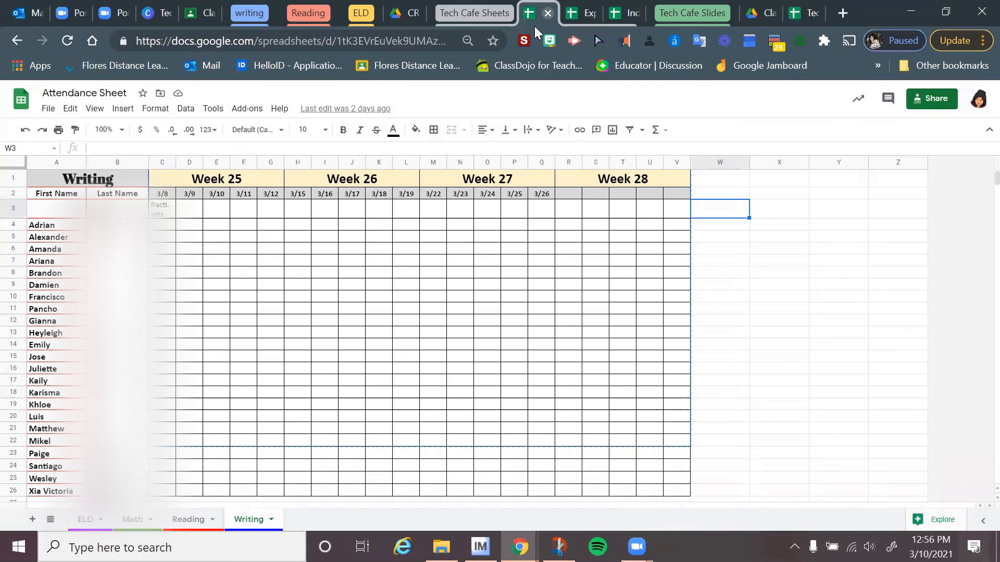
{"action": "left_click", "coordinate": [165, 214]}
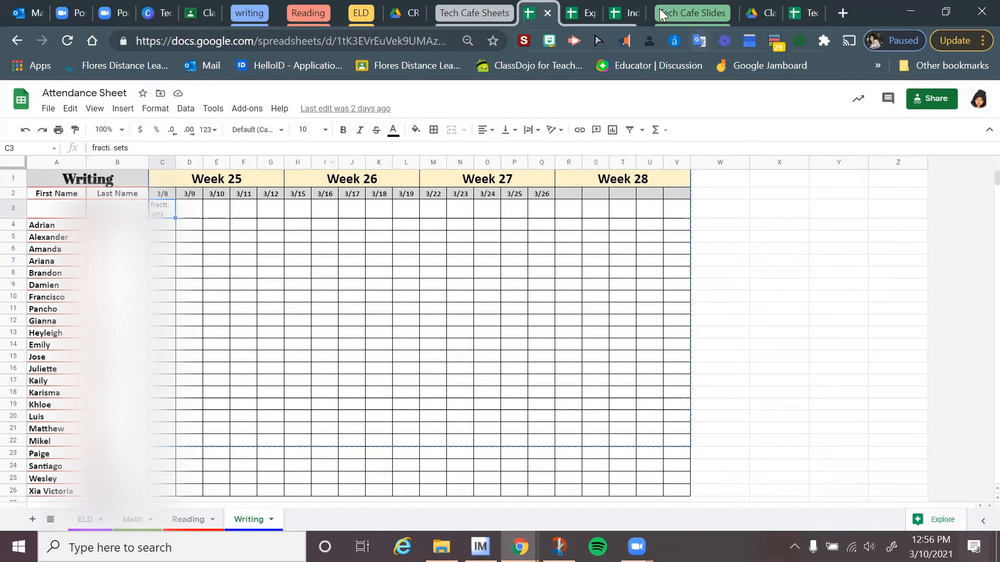
{"action": "left_click", "coordinate": [804, 20]}
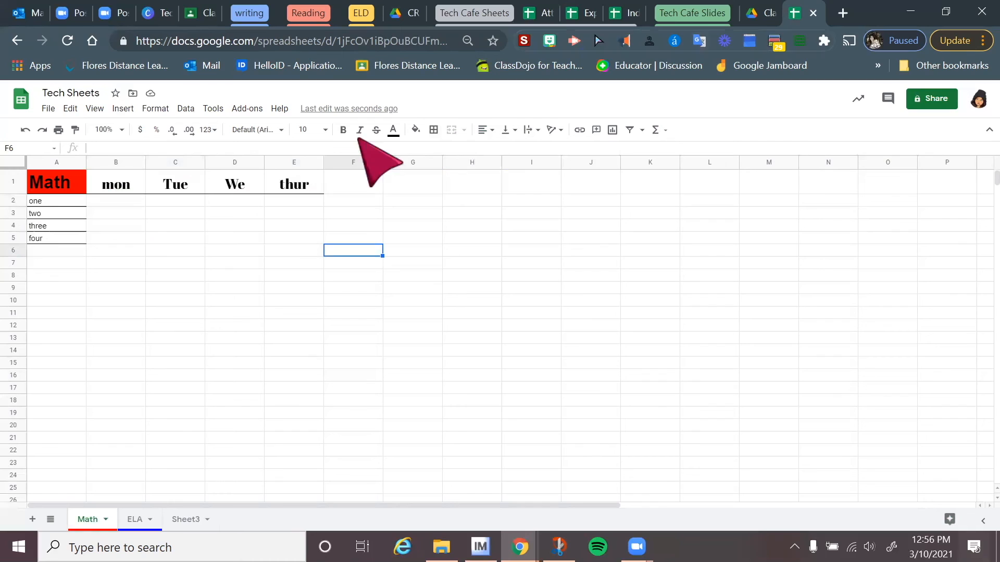
Enter "Has been completing all their work" in B2, under the mon heading
{"action": "left_click", "coordinate": [119, 203]}
{"action": "double_click", "coordinate": [120, 204]}
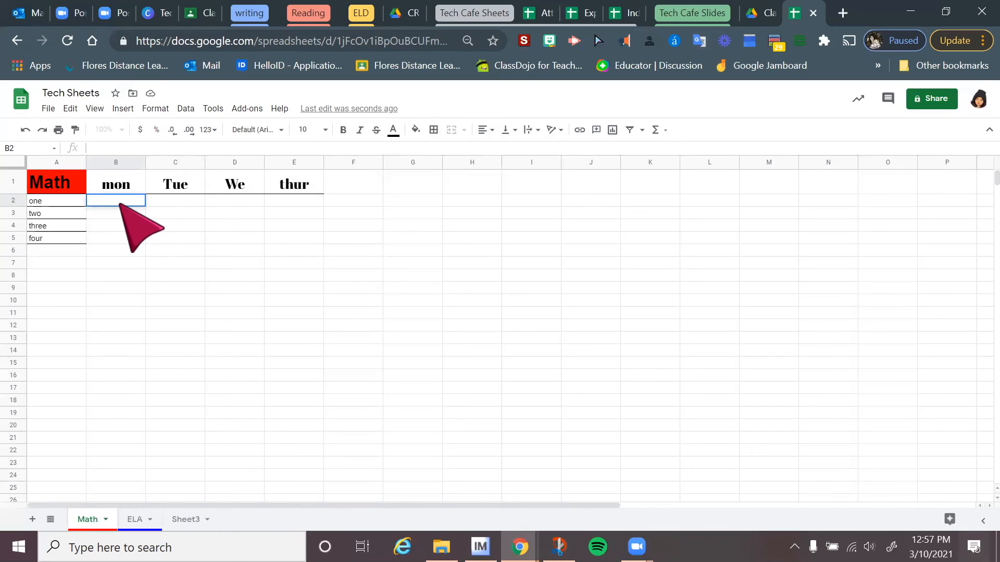
{"action": "type", "text": "Has abeen"}
{"action": "key", "text": "BackSpace"}
{"action": "key", "text": "BackSpace"}
{"action": "key", "text": "BackSpace"}
{"action": "type", "text": "been completing wl"}
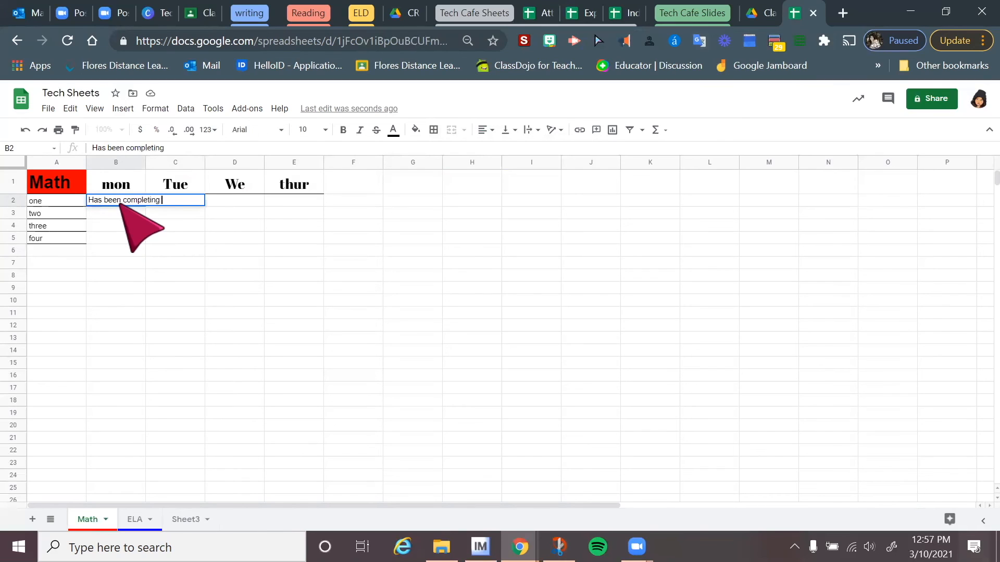
{"action": "key", "text": "BackSpace"}
{"action": "type", "text": "all their work"}
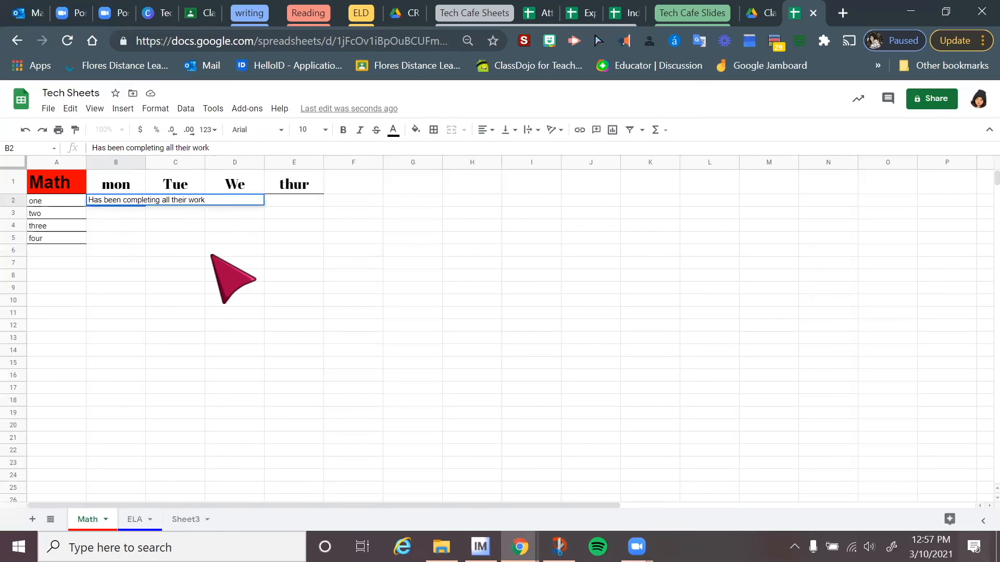
{"action": "left_click", "coordinate": [219, 276]}
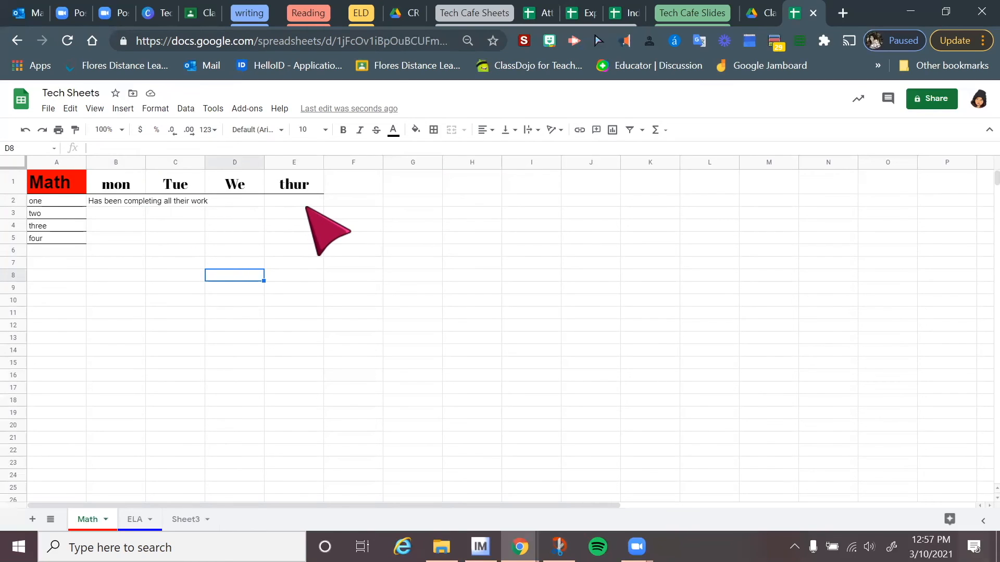
Widen column B by hand, undo that, and fit the column's width automatically to the text in B2
{"action": "left_click_drag", "start_coordinate": [146, 159], "coordinate": [219, 160]}
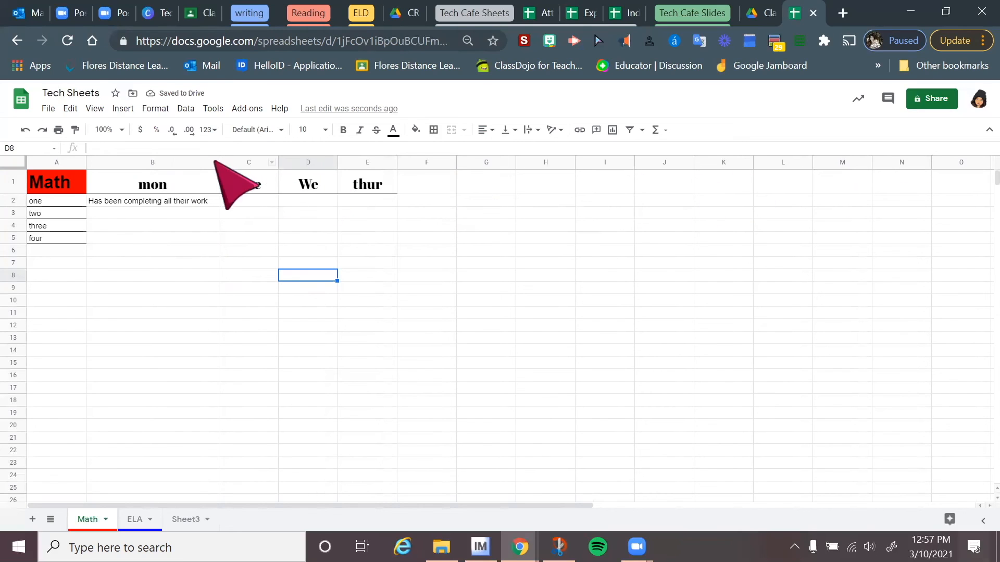
{"action": "left_click", "coordinate": [25, 130]}
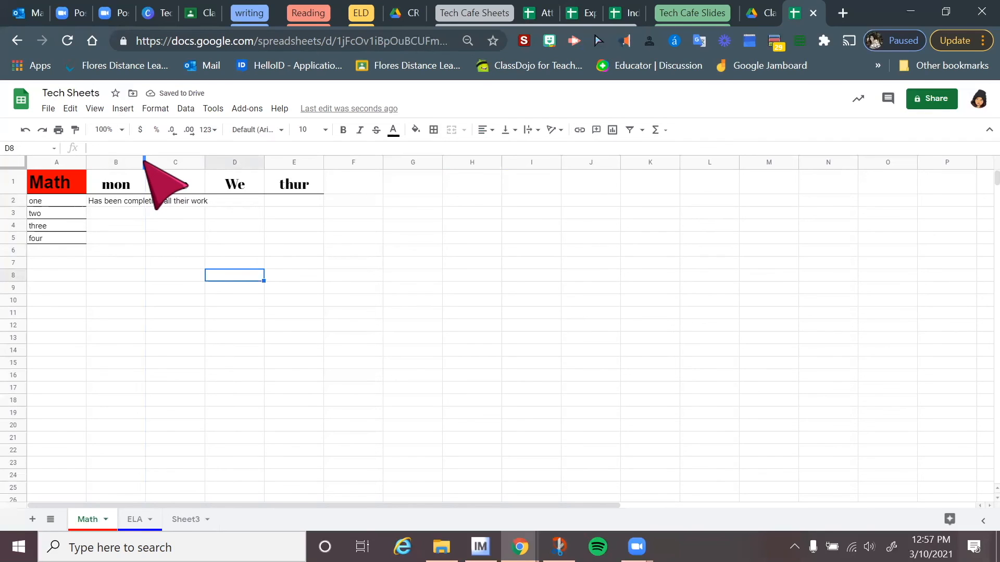
{"action": "double_click", "coordinate": [144, 161]}
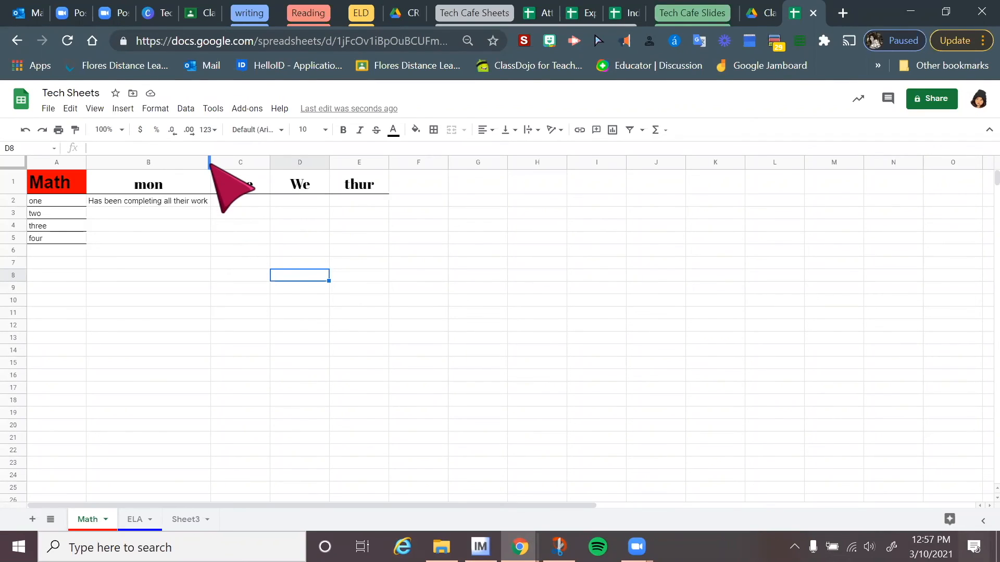
Narrow column B to roughly the width of the mon heading and wrap the text in B2
{"action": "left_click_drag", "start_coordinate": [210, 163], "coordinate": [133, 177]}
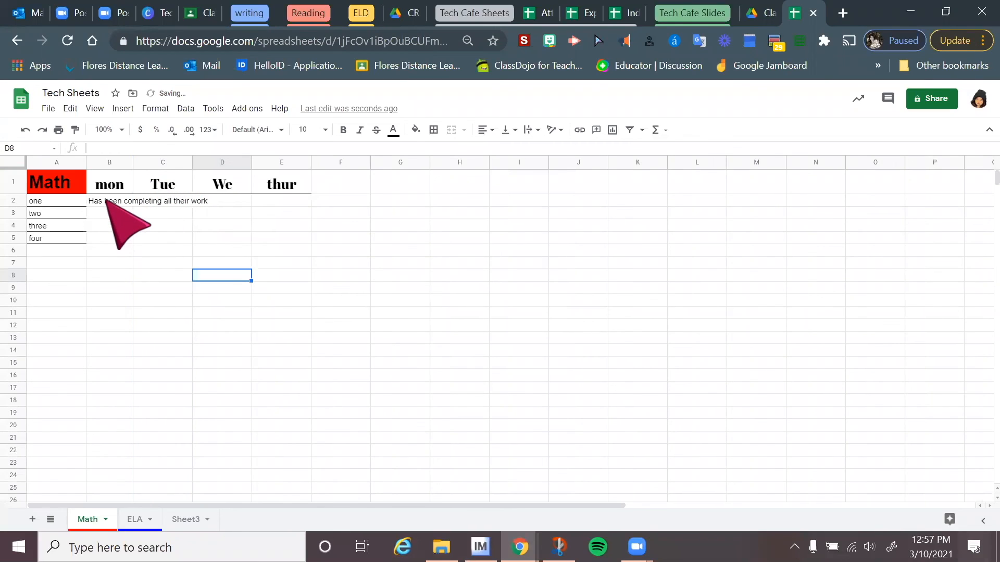
{"action": "left_click", "coordinate": [105, 200]}
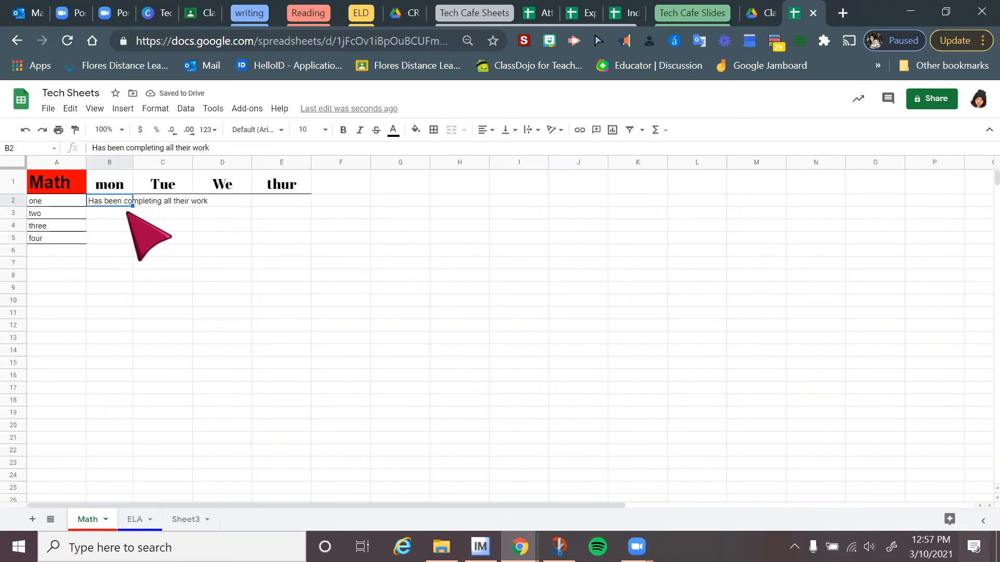
{"action": "double_click", "coordinate": [111, 200]}
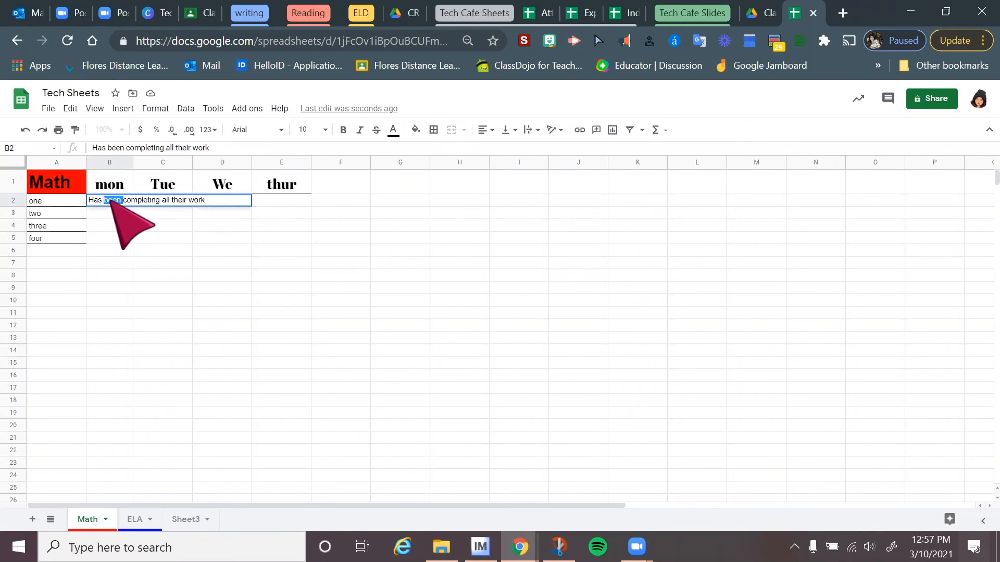
{"action": "triple_click", "coordinate": [111, 200]}
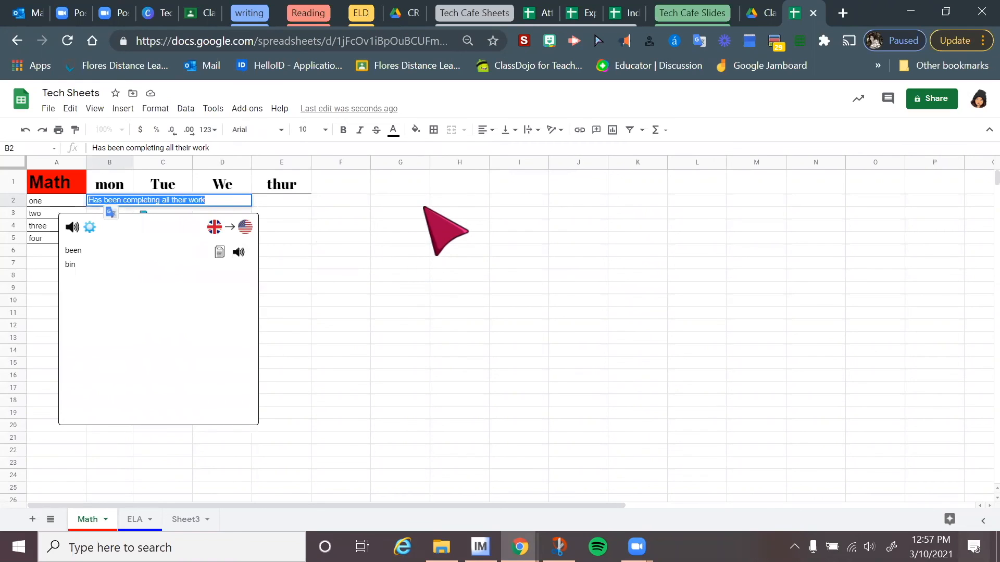
{"action": "left_click", "coordinate": [534, 130]}
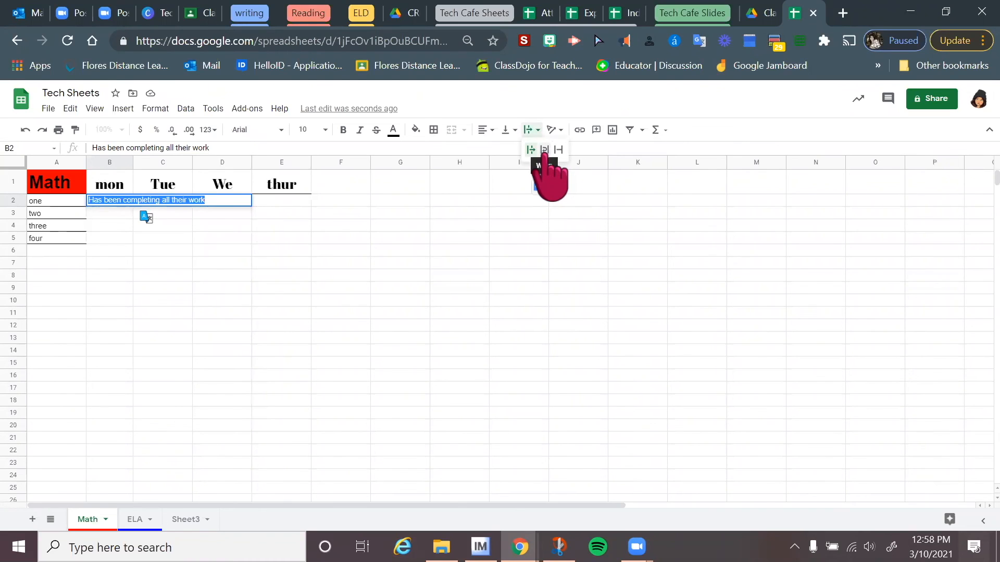
{"action": "left_click", "coordinate": [545, 150]}
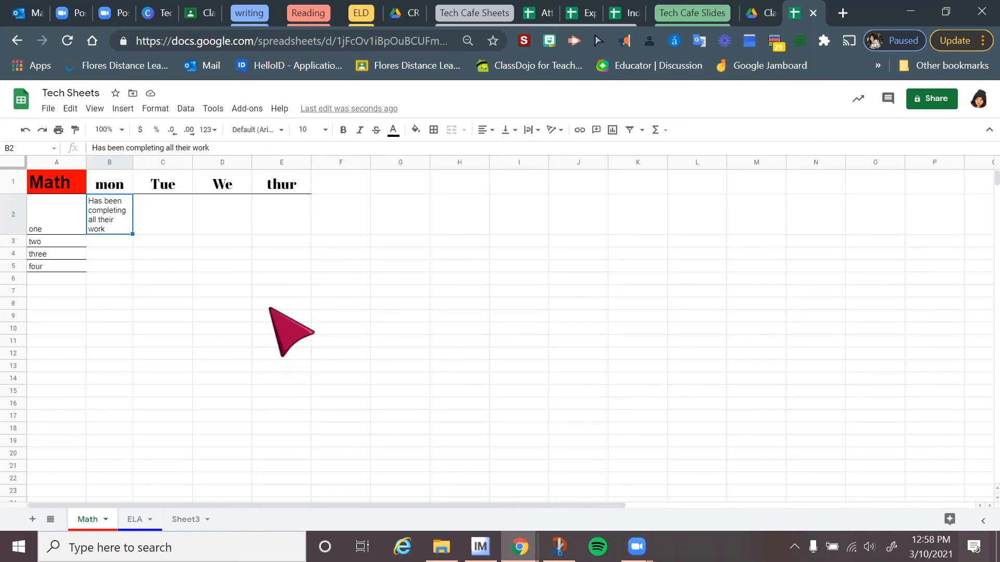
{"action": "left_click", "coordinate": [109, 241]}
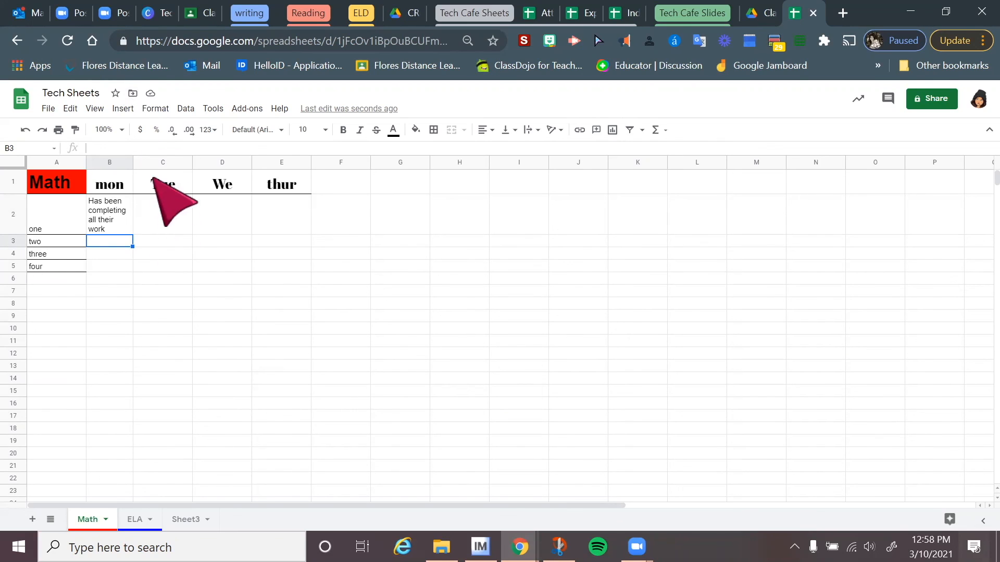
Move the Tech Sheets file from My Drive into the Math folder inside 20/21 DISTANCE LEARNING > Classrooms
{"action": "left_click", "coordinate": [133, 95]}
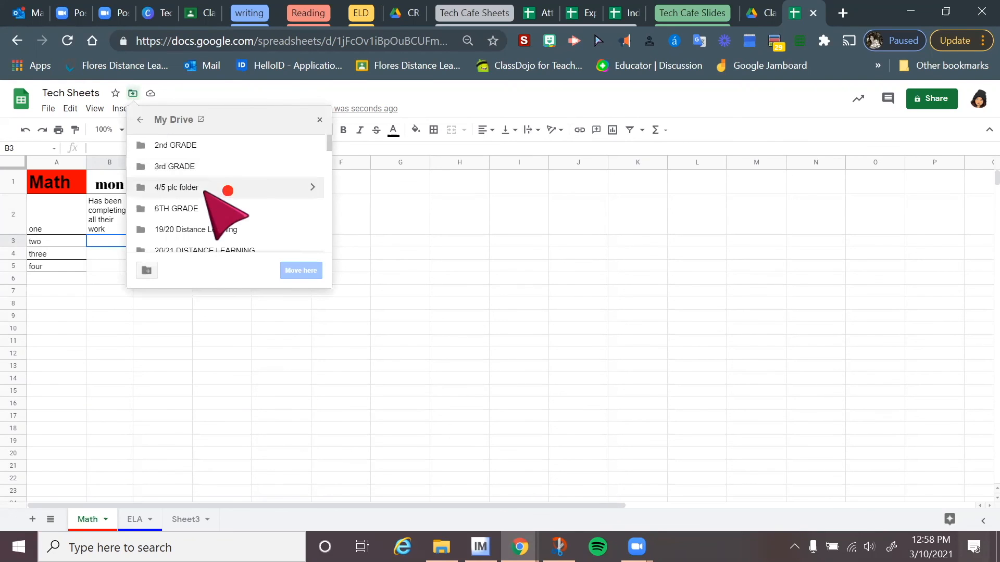
{"action": "left_click", "coordinate": [140, 120]}
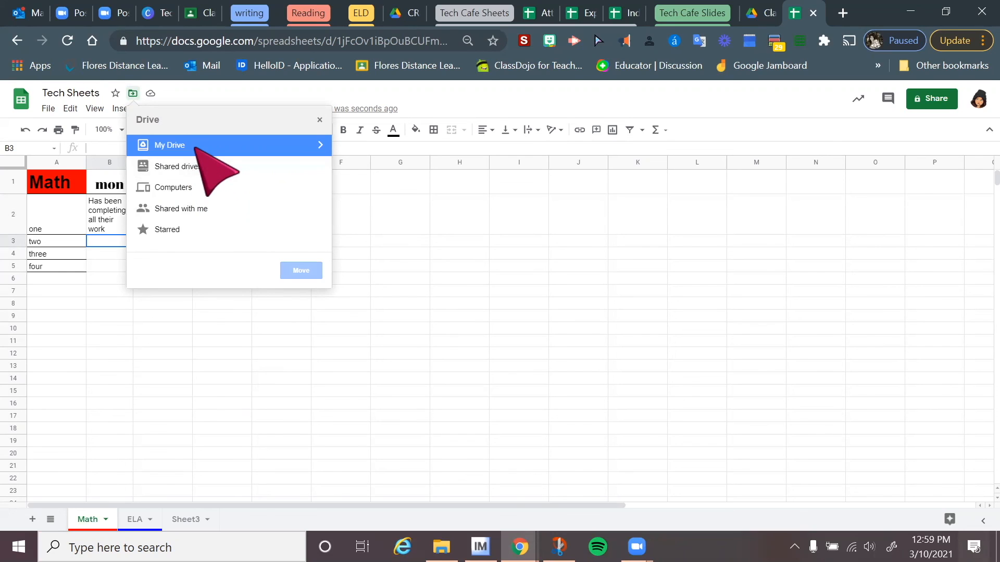
{"action": "left_click", "coordinate": [316, 145]}
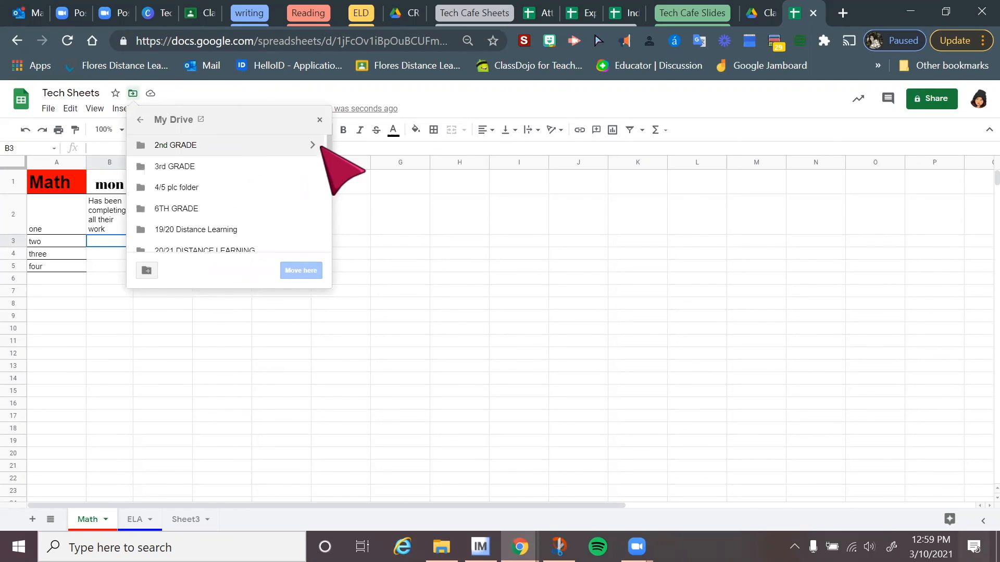
{"action": "scroll", "coordinate": [219, 194], "scroll_direction": "down", "scroll_amount": 3}
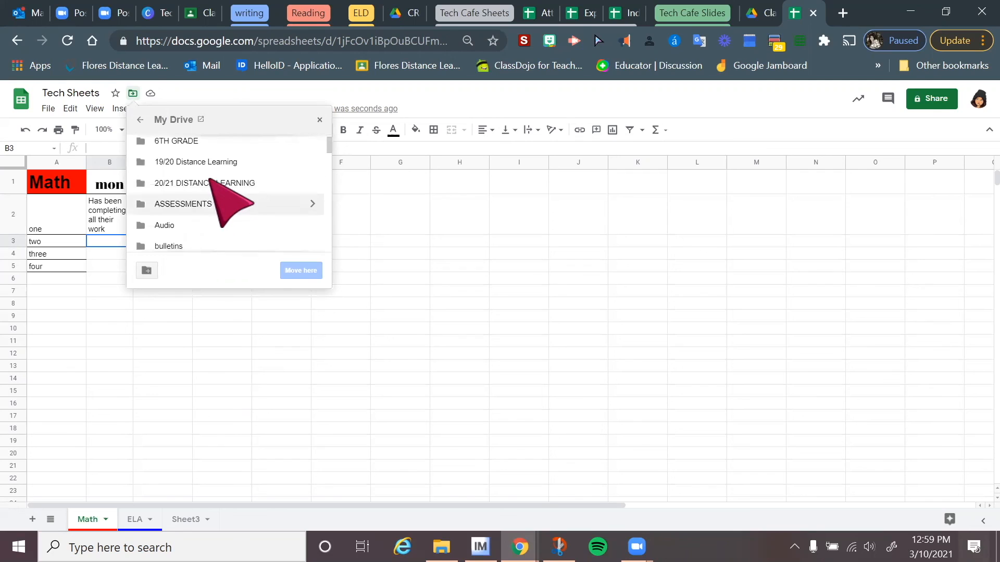
{"action": "left_click", "coordinate": [312, 182]}
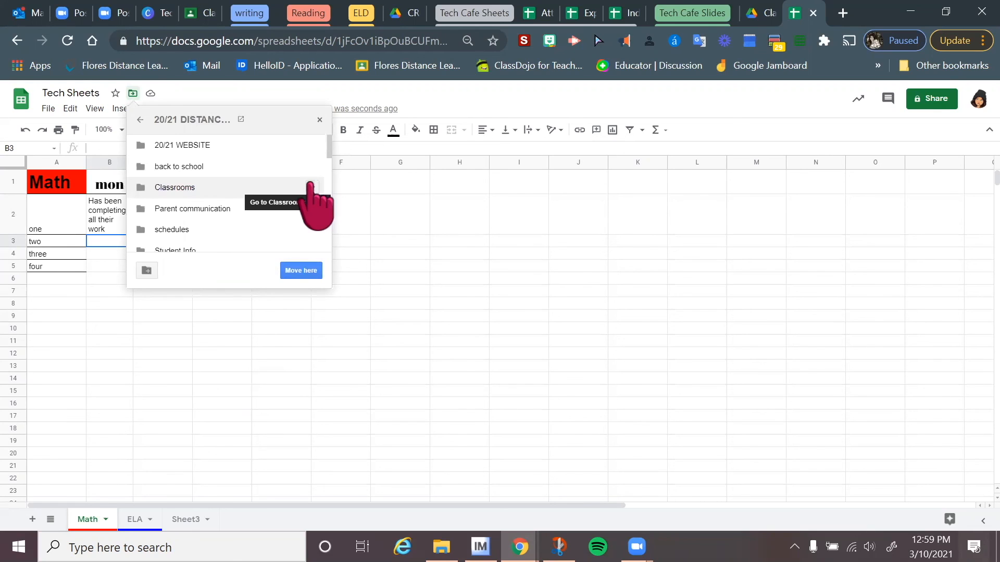
{"action": "left_click", "coordinate": [312, 187]}
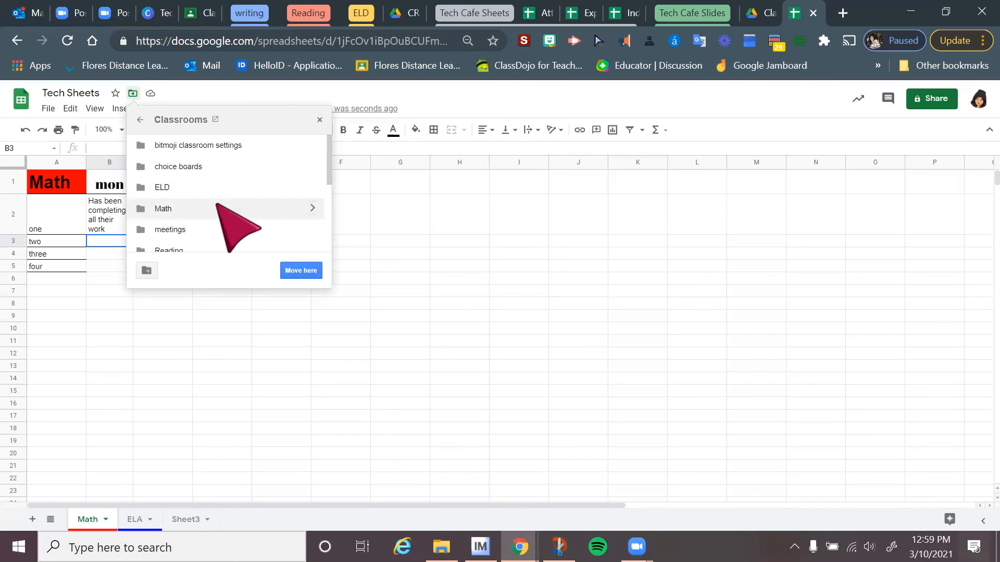
{"action": "left_click", "coordinate": [313, 208]}
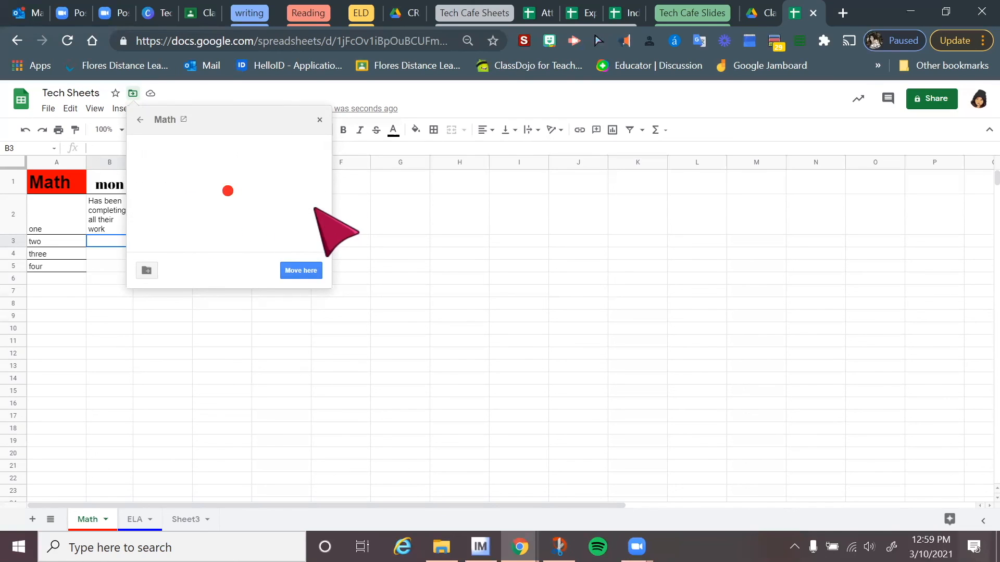
{"action": "left_click", "coordinate": [301, 270]}
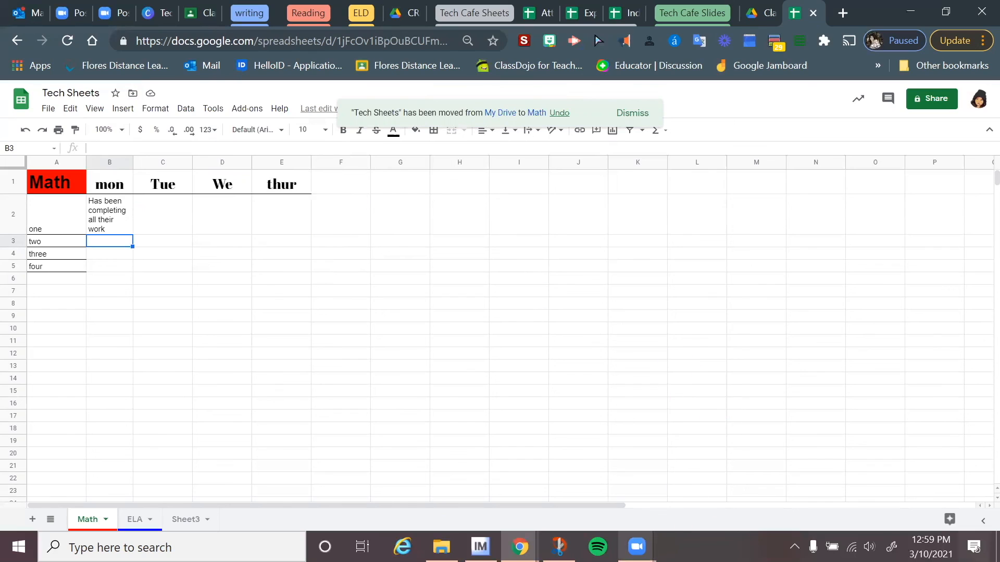
{"action": "mouse_move", "coordinate": [636, 546]}
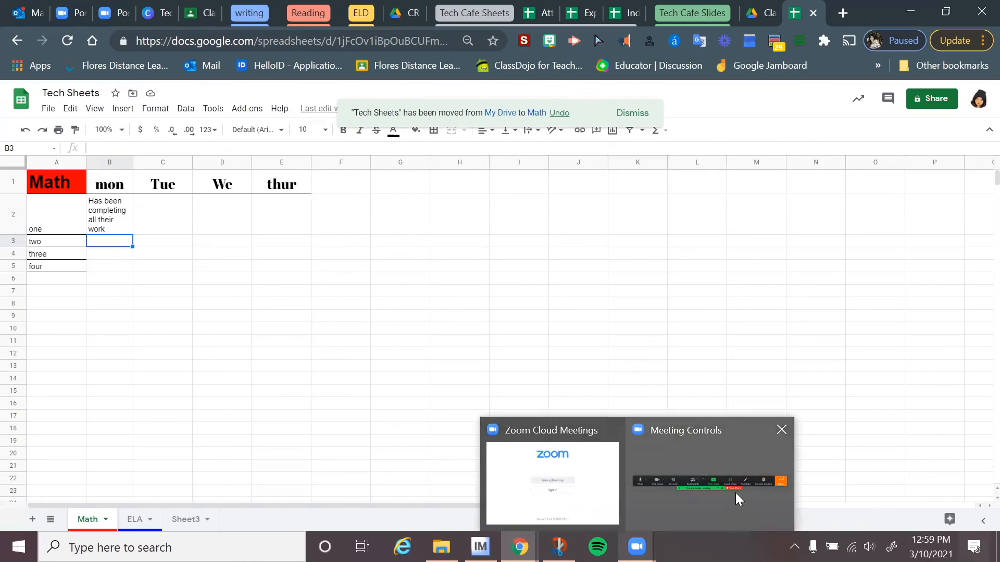